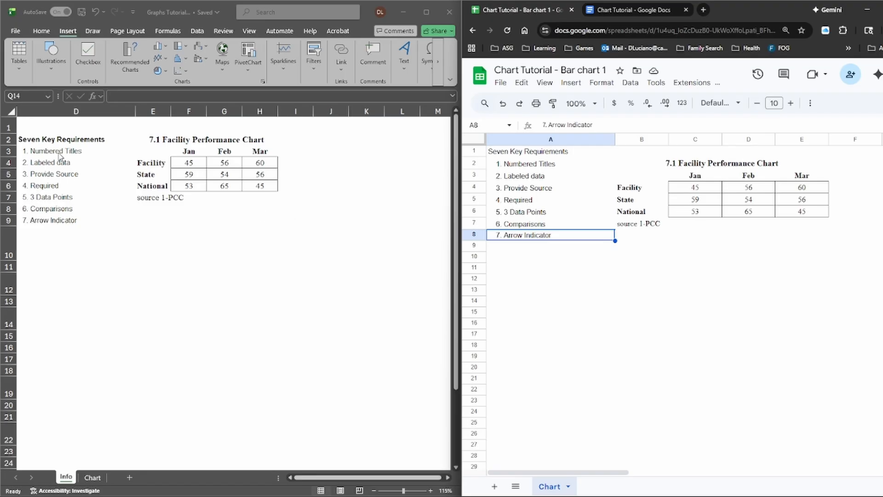
Go through the seven key chart requirements listed in column D, from Numbered Titles to Arrow Indicator
click(45, 143)
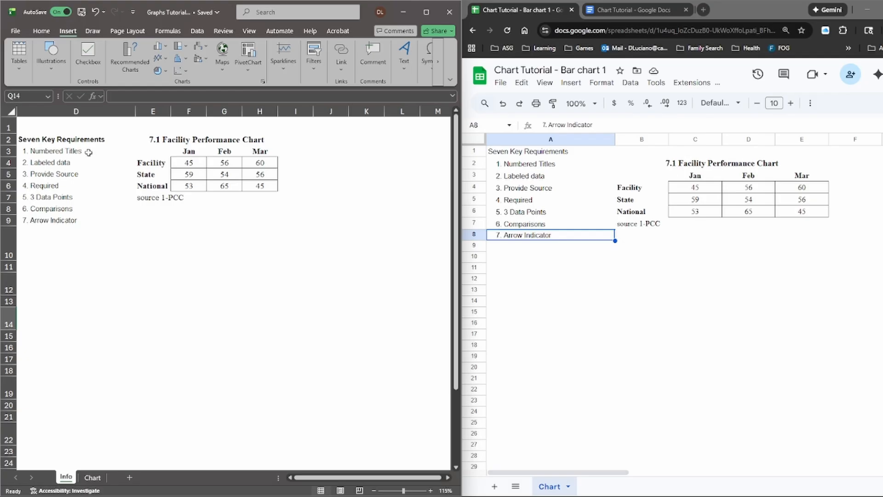
click(58, 162)
click(78, 174)
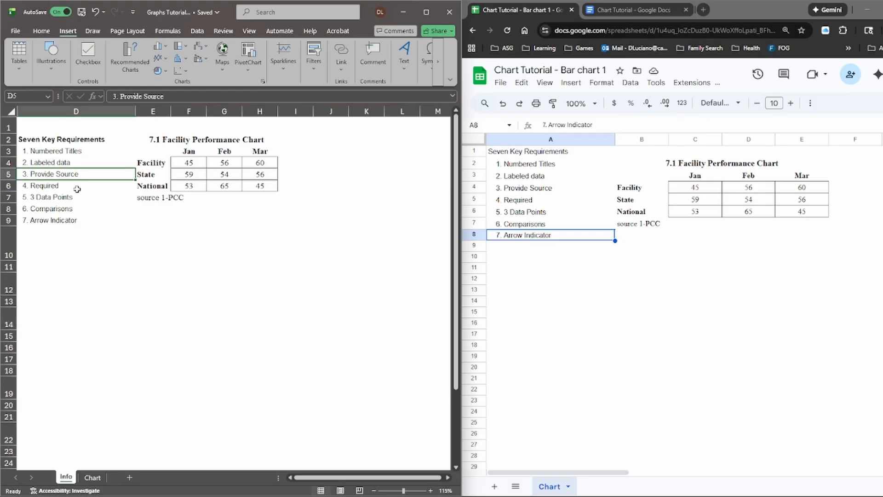
click(77, 186)
click(80, 202)
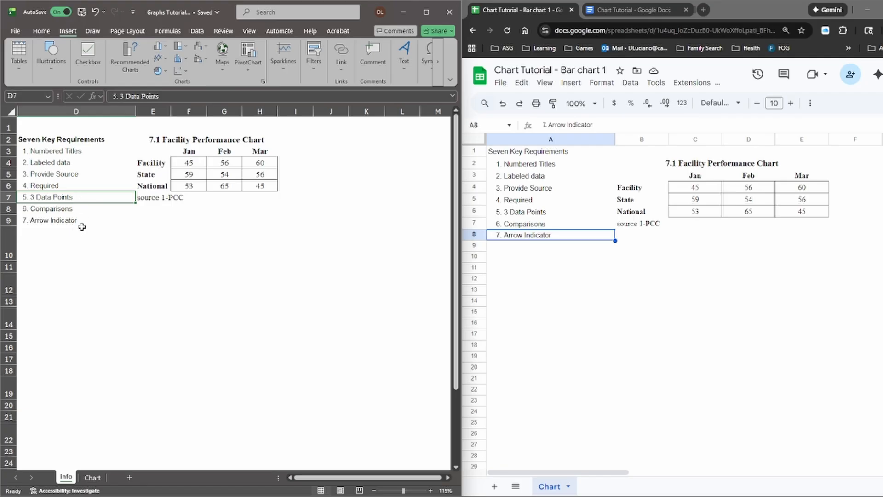
click(82, 210)
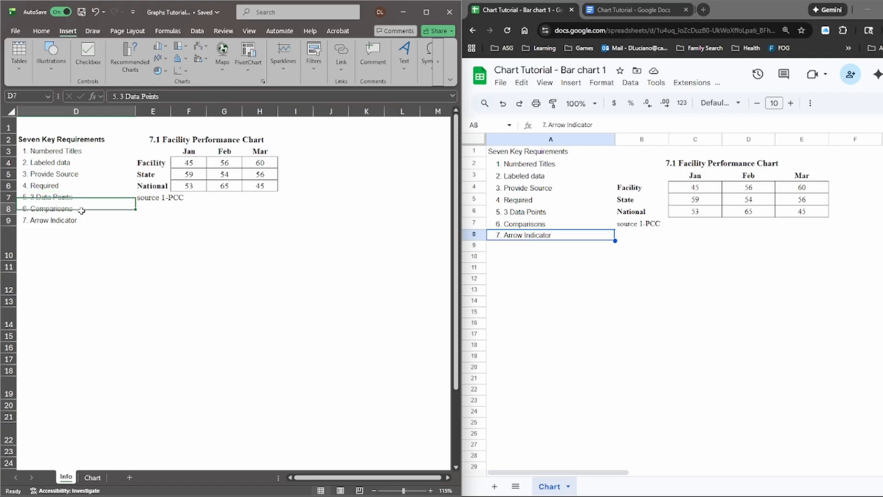
click(88, 221)
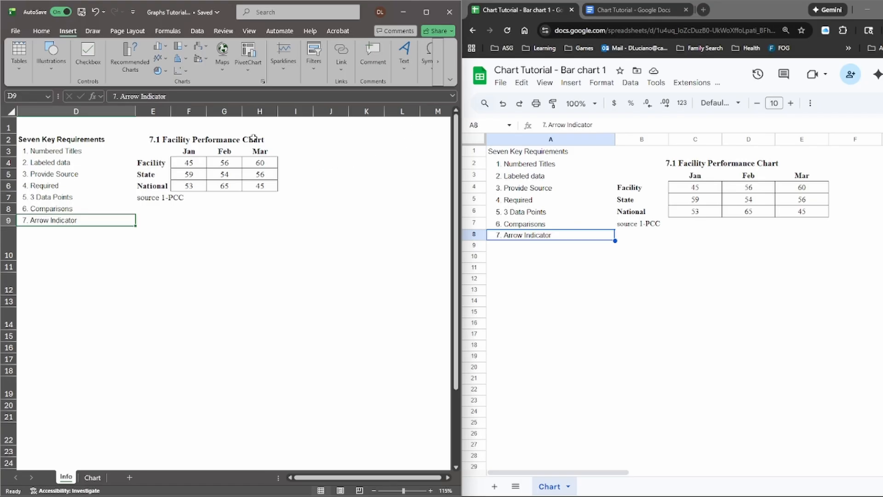
Look over the matching facility table in Google Sheets and the Chart Tutorial document in Google Docs
click(737, 237)
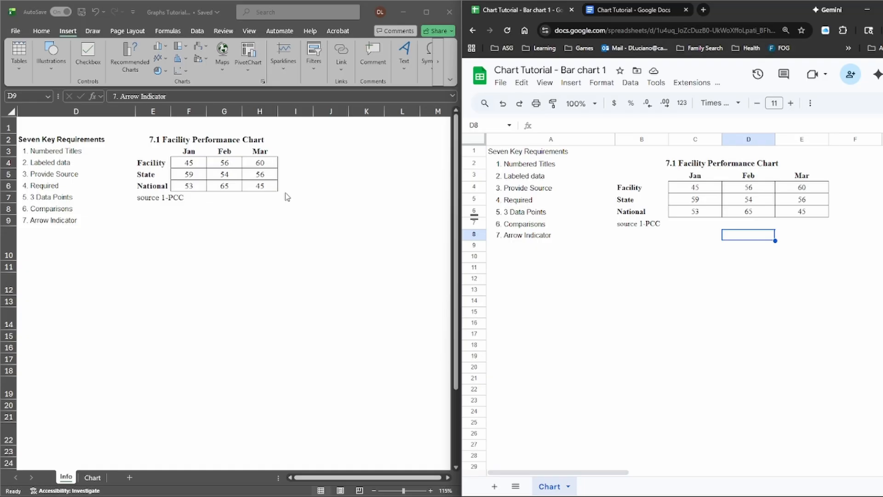
click(662, 199)
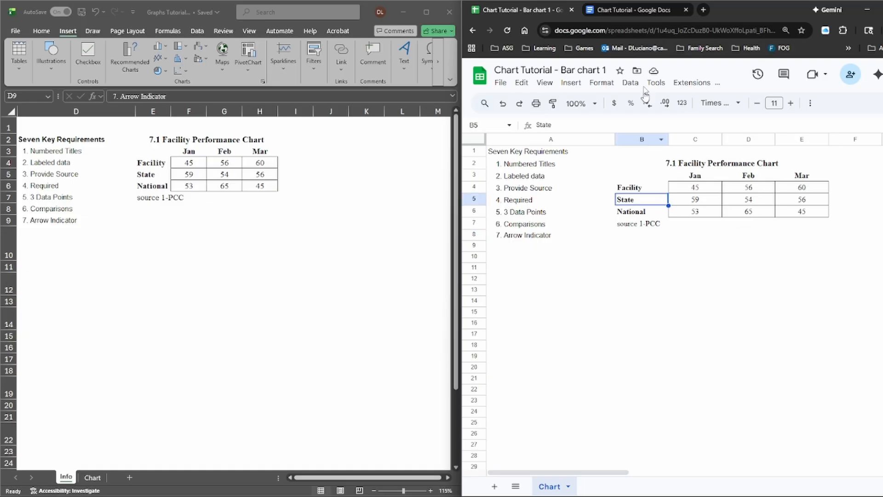
click(637, 10)
click(520, 10)
Switch to the Excel workbook in full-screen size and insert a 2-D clustered column chart from the table range E3:H6
click(427, 11)
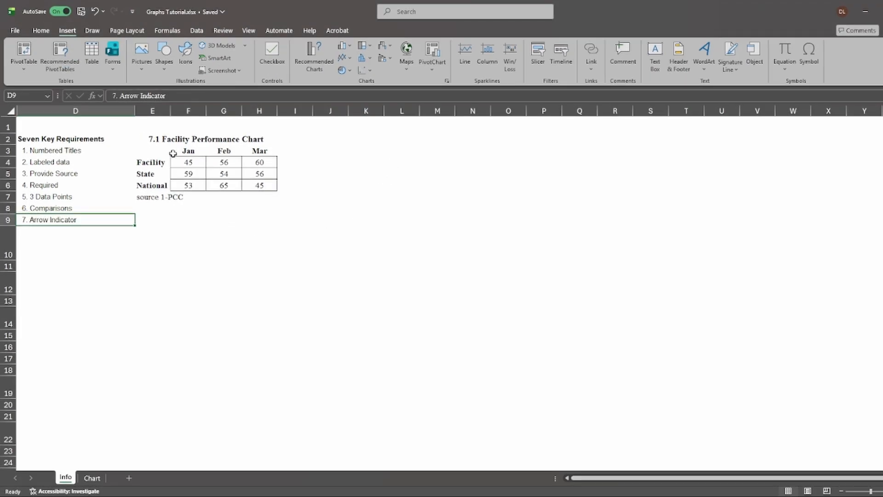
click(147, 140)
drag(147, 140, 261, 193)
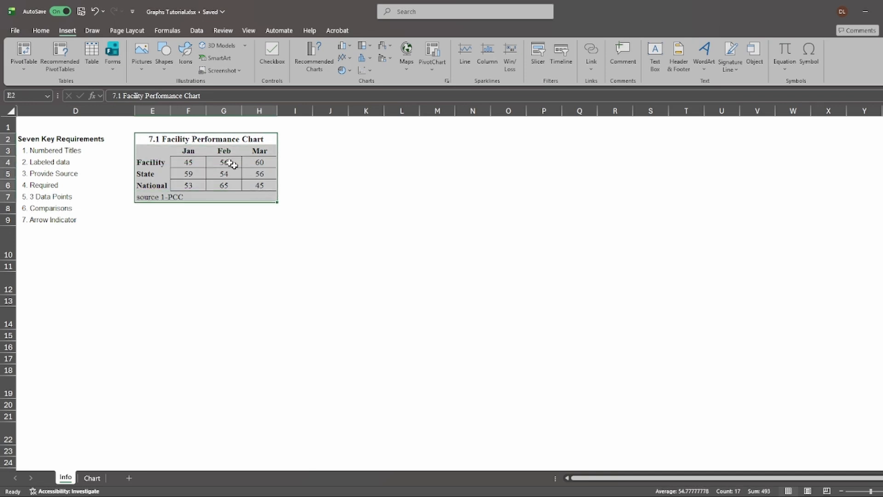
drag(152, 150, 269, 189)
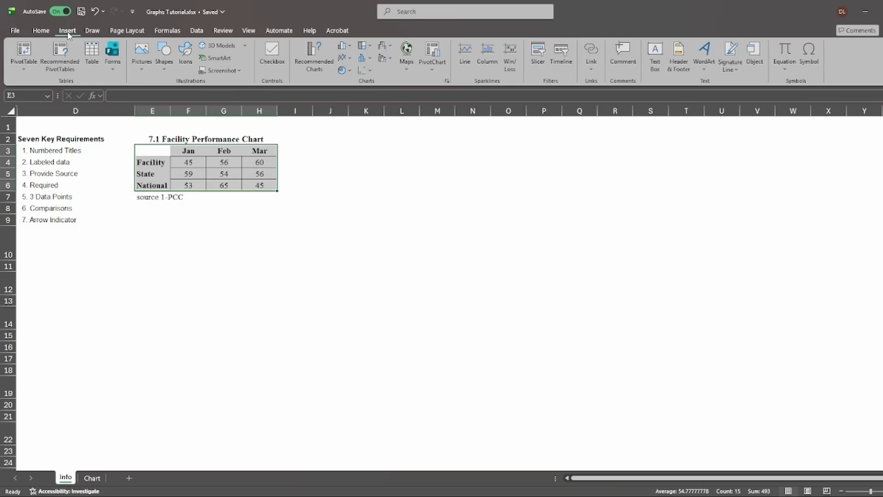
click(351, 50)
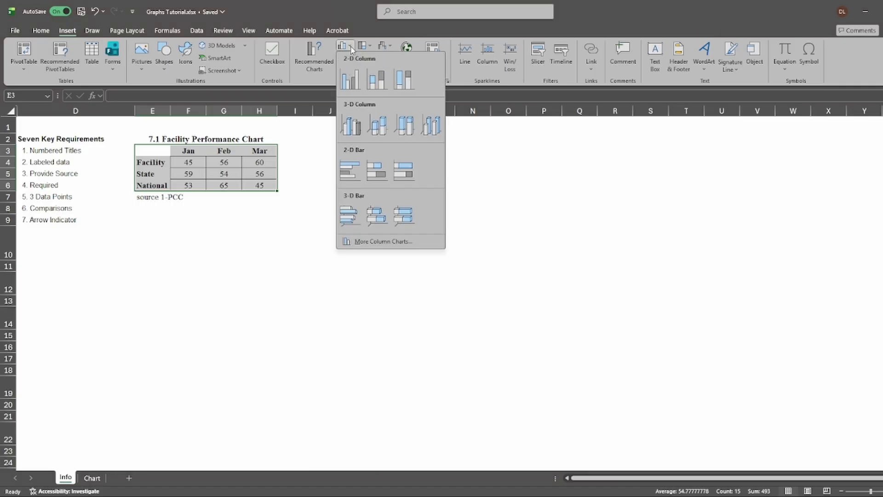
click(350, 81)
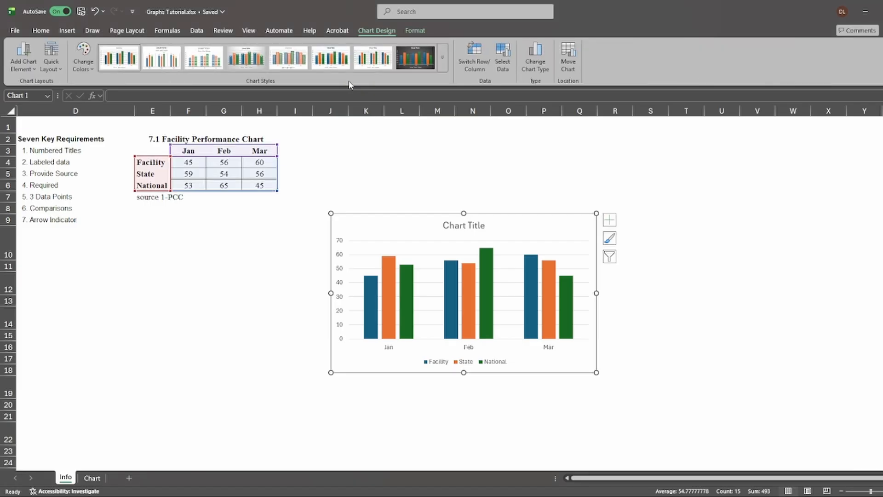
Enlarge the column chart and place it beside the requirements list, spanning about columns H to V and rows 1 to 22
drag(389, 228, 305, 177)
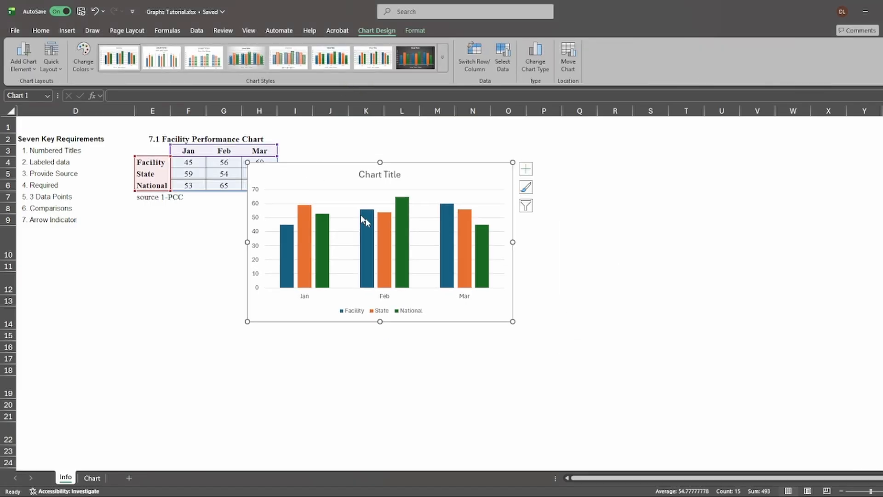
drag(513, 325, 651, 413)
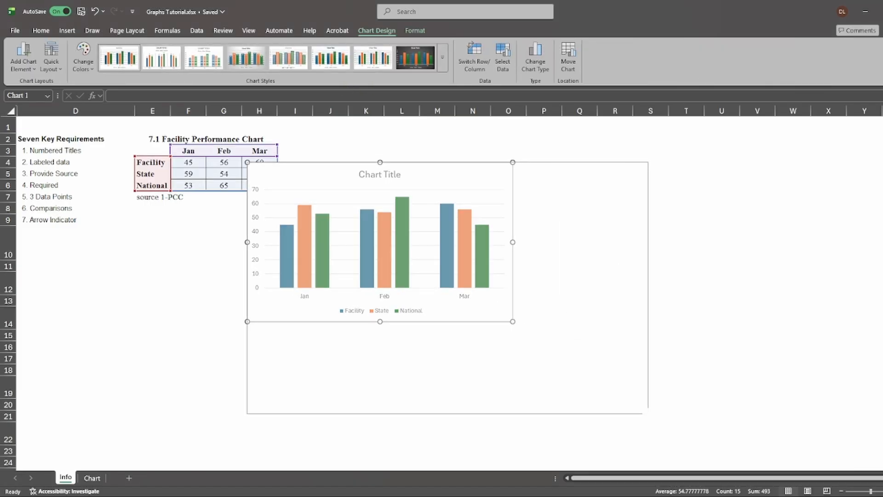
drag(533, 175, 413, 142)
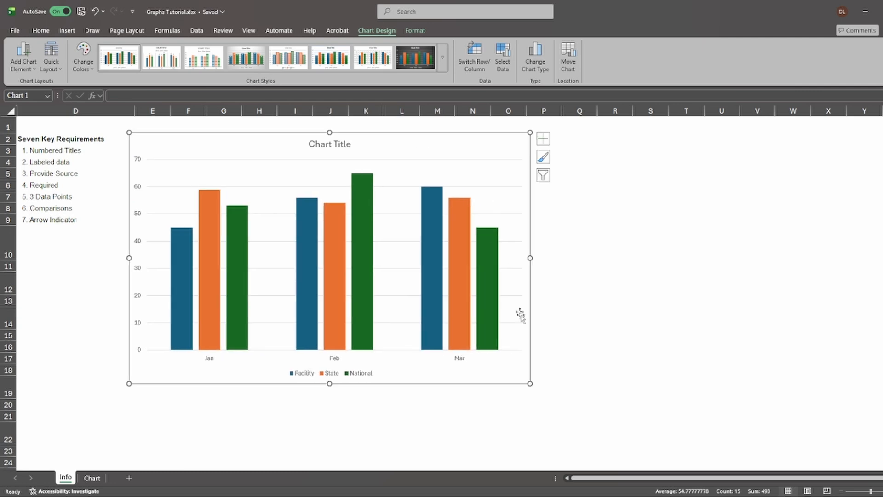
drag(531, 385, 685, 441)
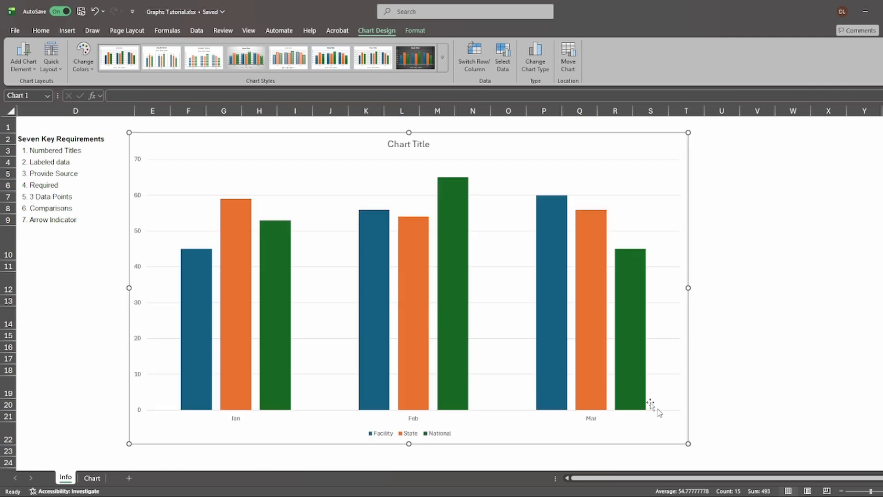
drag(485, 144, 593, 140)
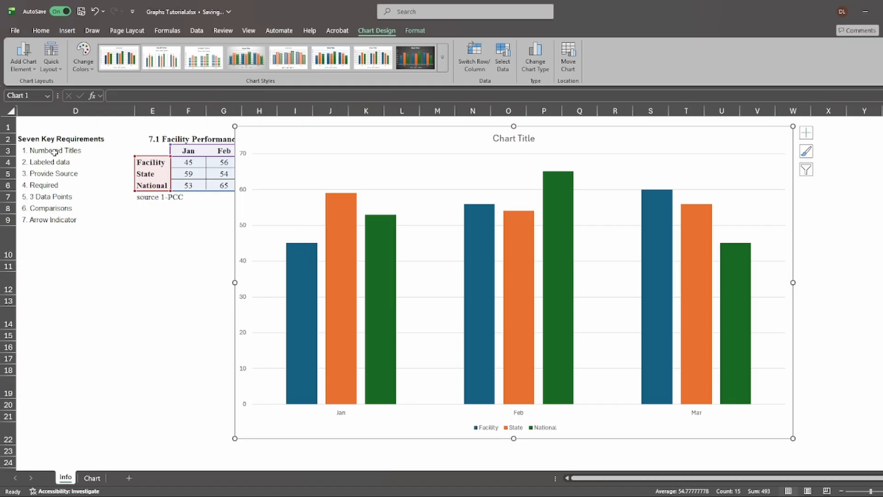
Copy the text "7.1 Facility Performance Chart" from the table's heading cell E2
drag(54, 152, 55, 219)
click(195, 138)
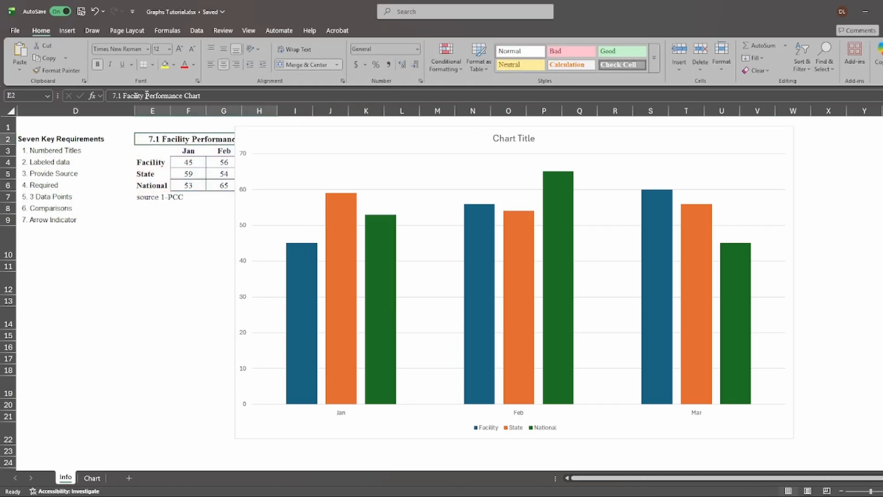
click(242, 97)
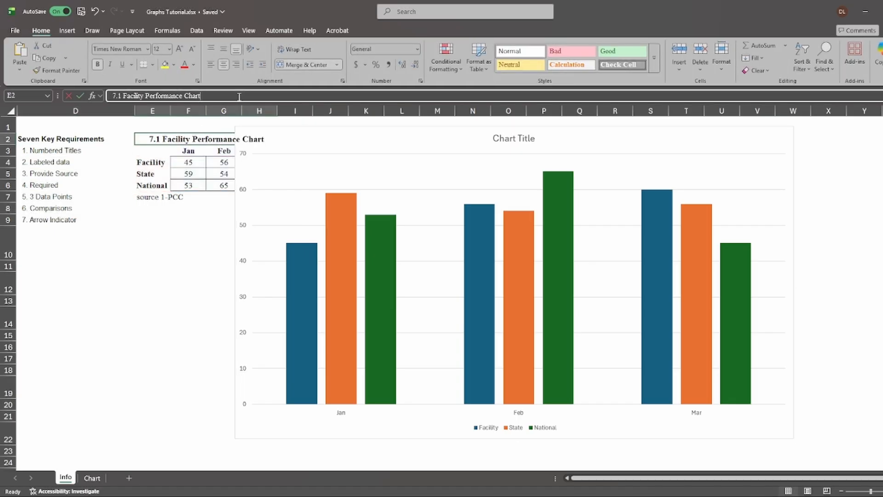
double_click(137, 96)
right_click(142, 96)
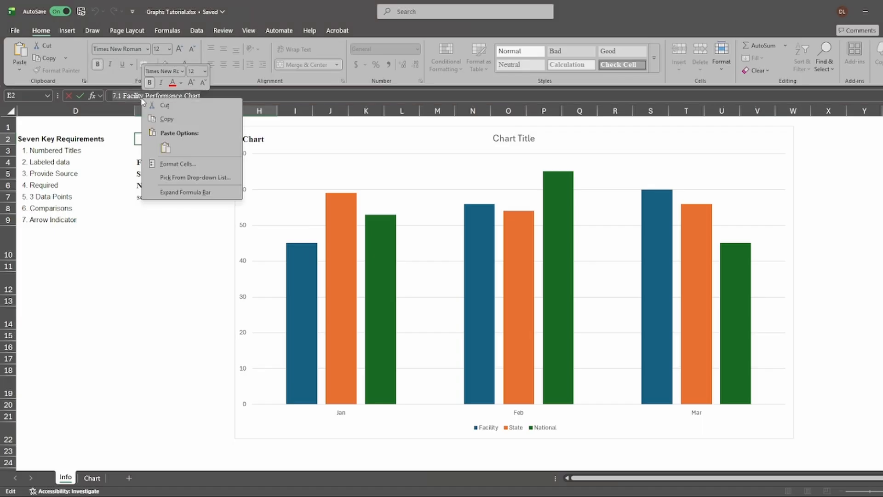
click(174, 118)
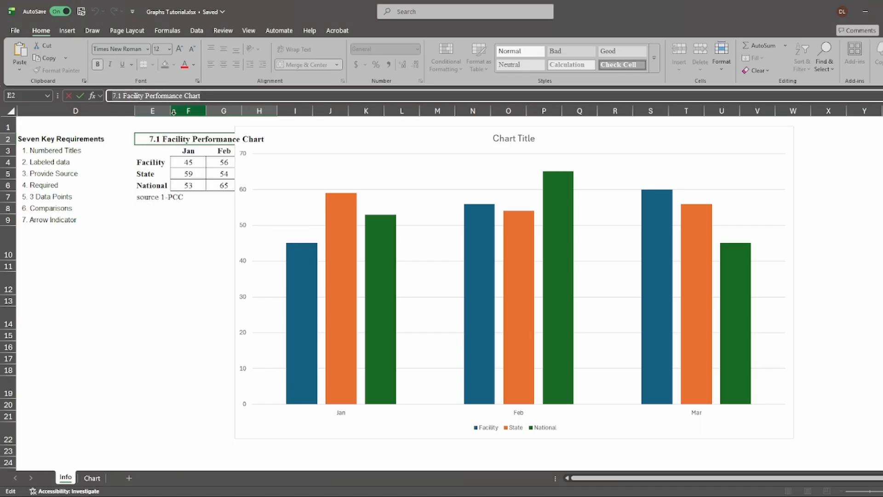
Replace the placeholder chart title with the copied text "7.1 Facility Performance Chart"
click(501, 145)
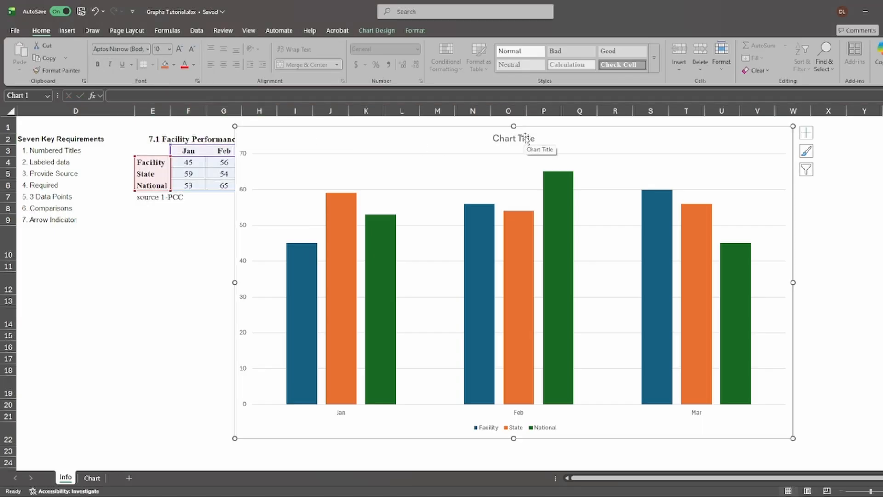
click(526, 138)
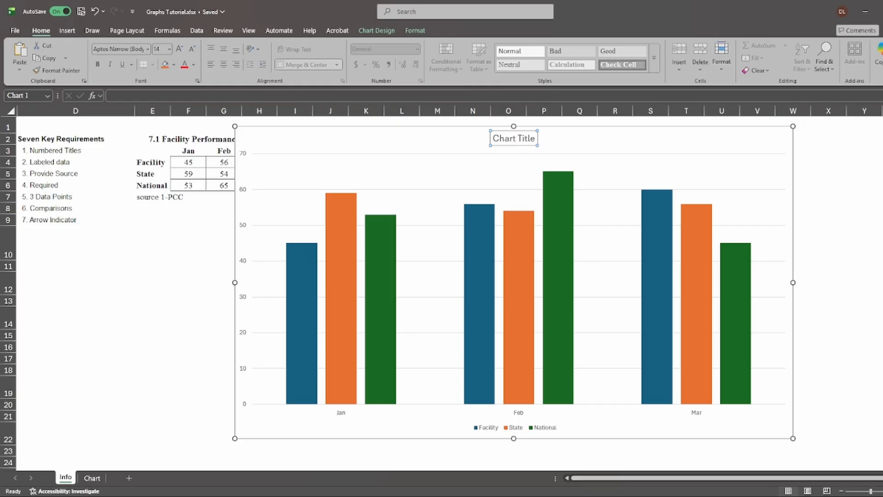
triple_click(514, 139)
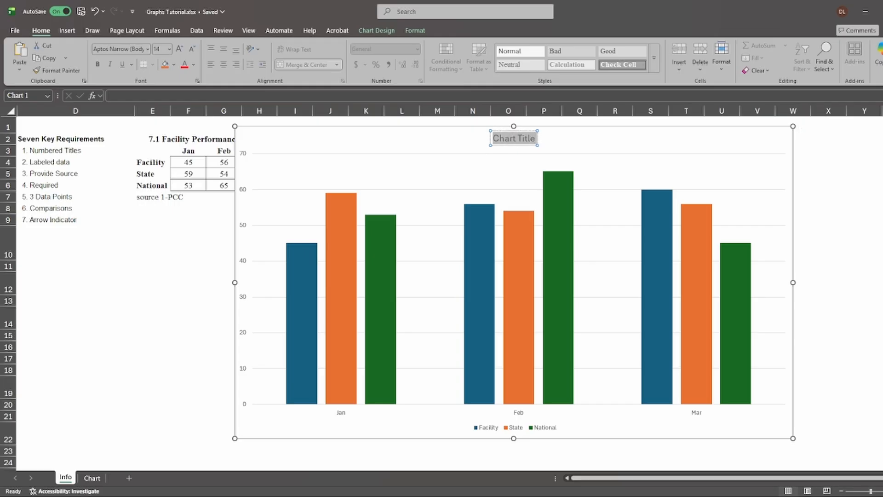
right_click(514, 140)
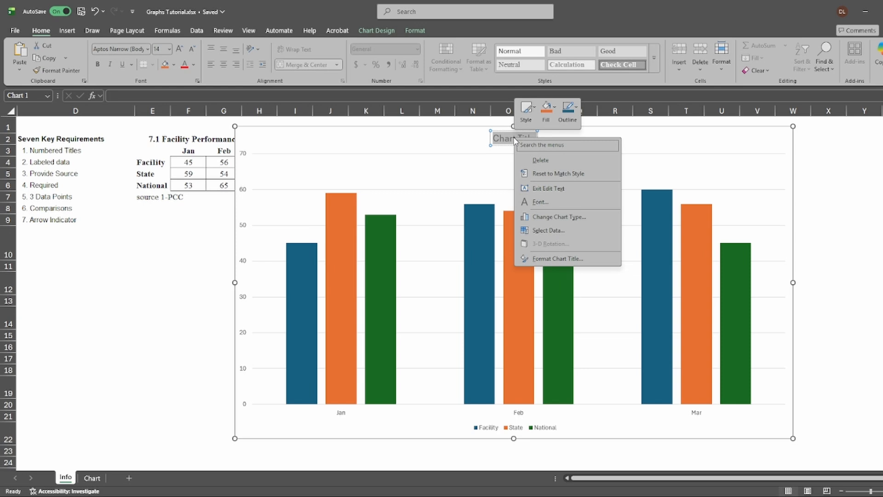
click(22, 57)
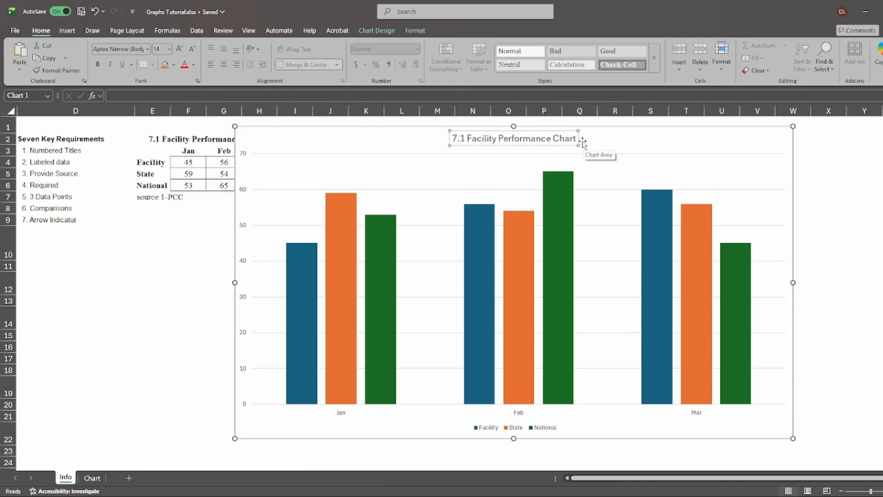
Add a second line reading "(Required)" to the chart title
key(Return)
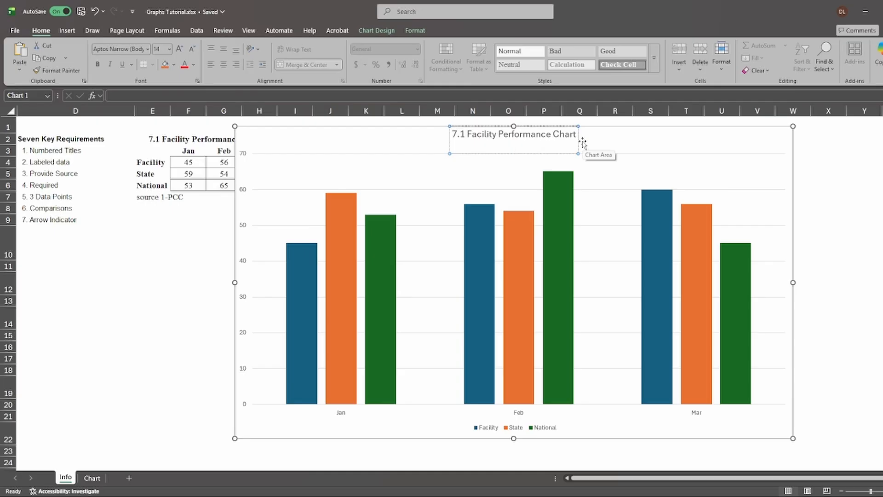
text((Required))
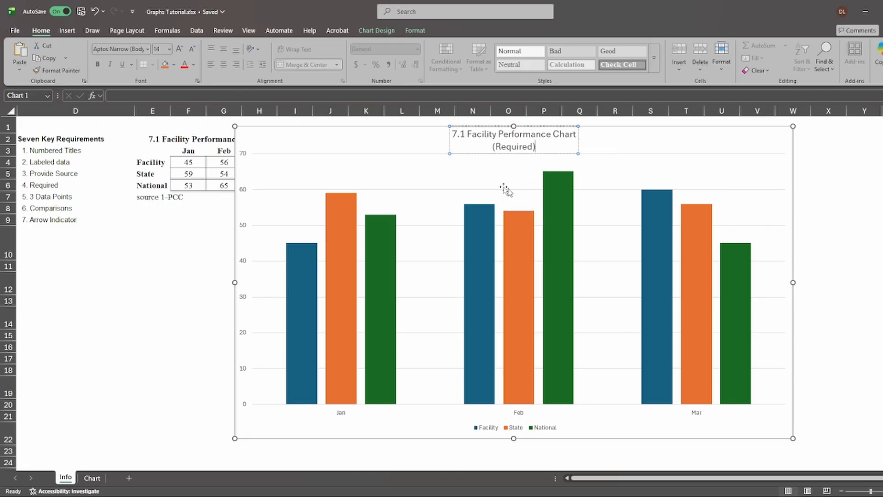
click(332, 234)
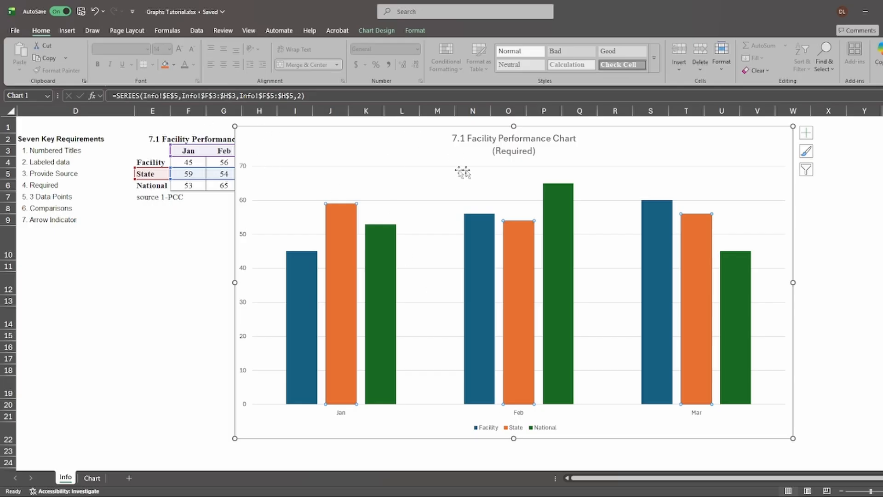
Add data labels centered inside the columns of all three series in the chart
click(54, 159)
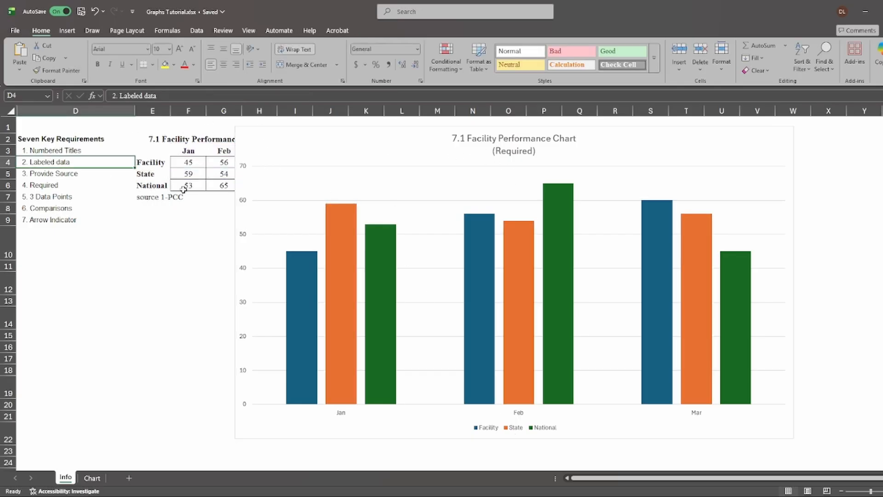
mouse_move(339, 233)
click(337, 214)
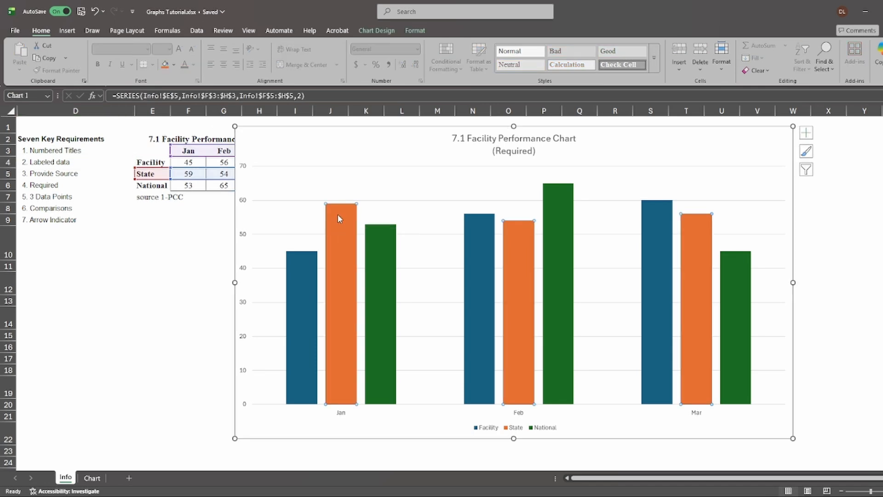
click(364, 144)
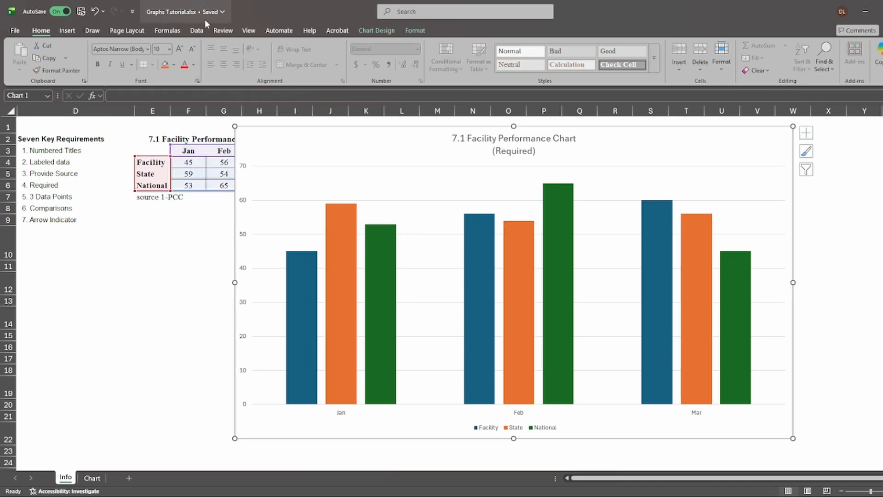
click(377, 31)
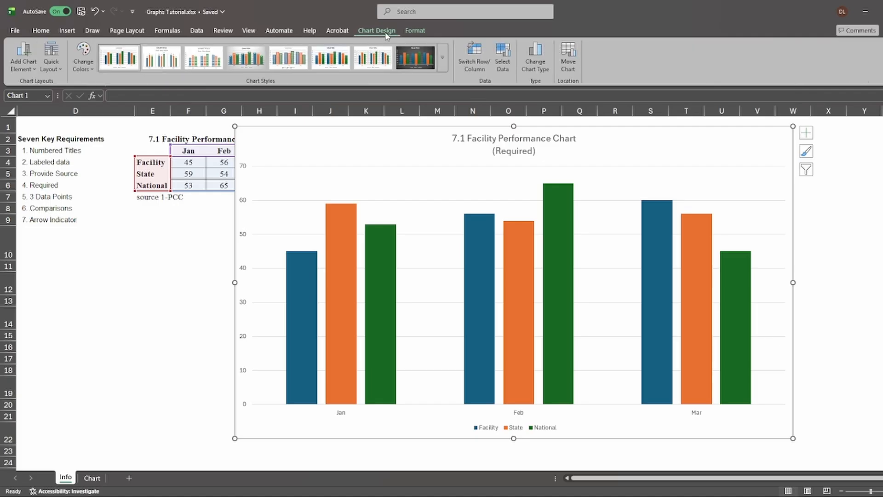
click(36, 70)
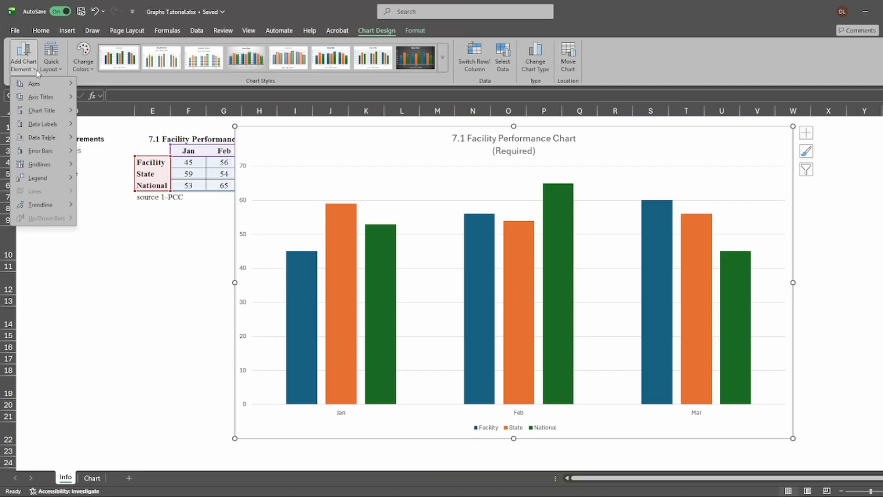
mouse_move(45, 125)
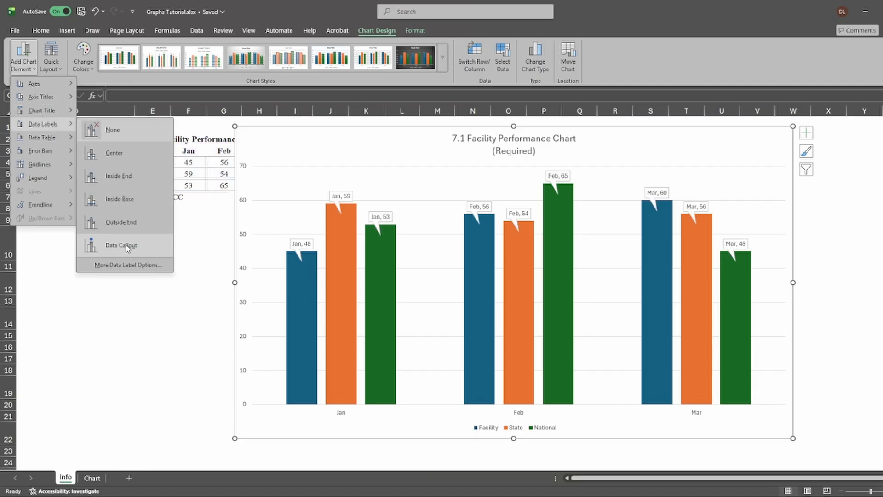
click(123, 155)
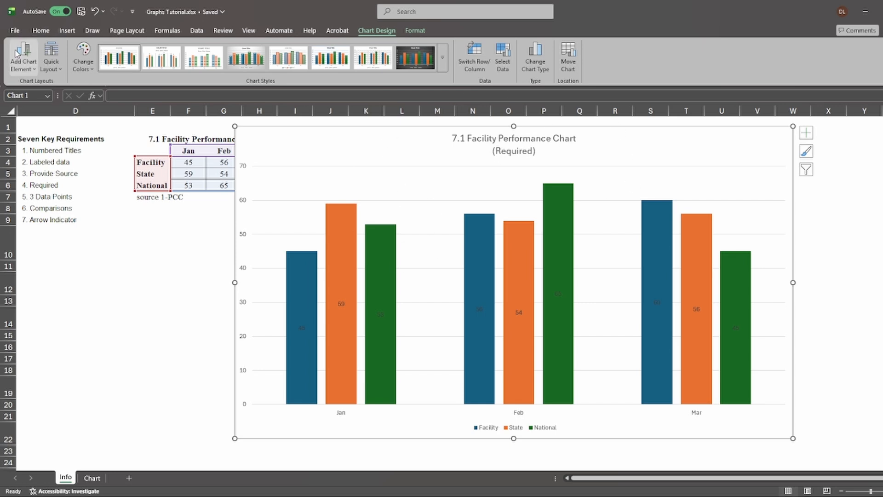
Make the data labels on the Facility columns white and bold
click(41, 30)
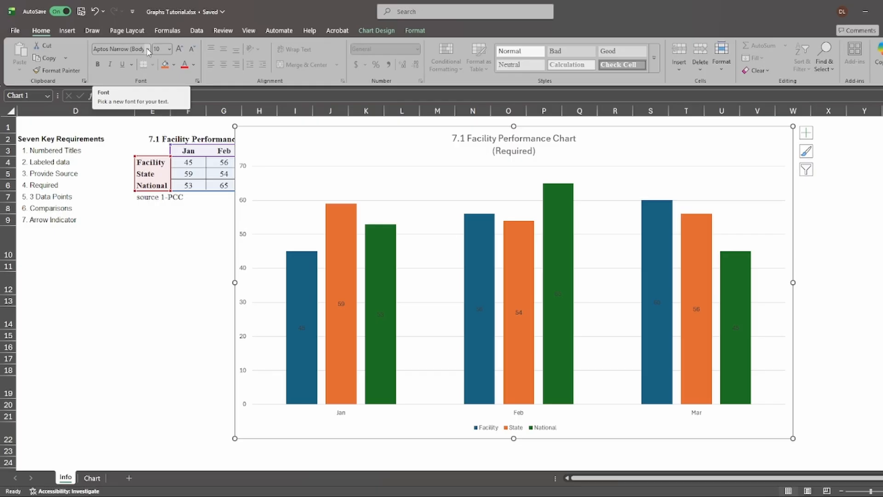
click(301, 328)
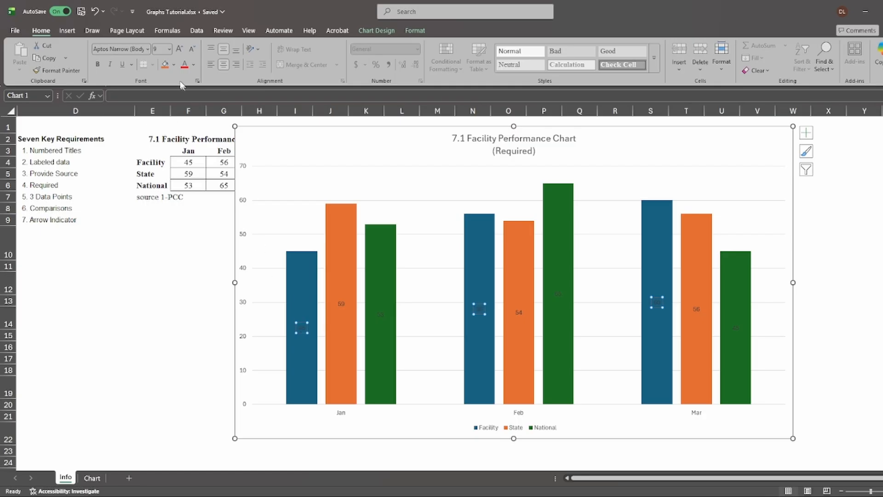
click(193, 66)
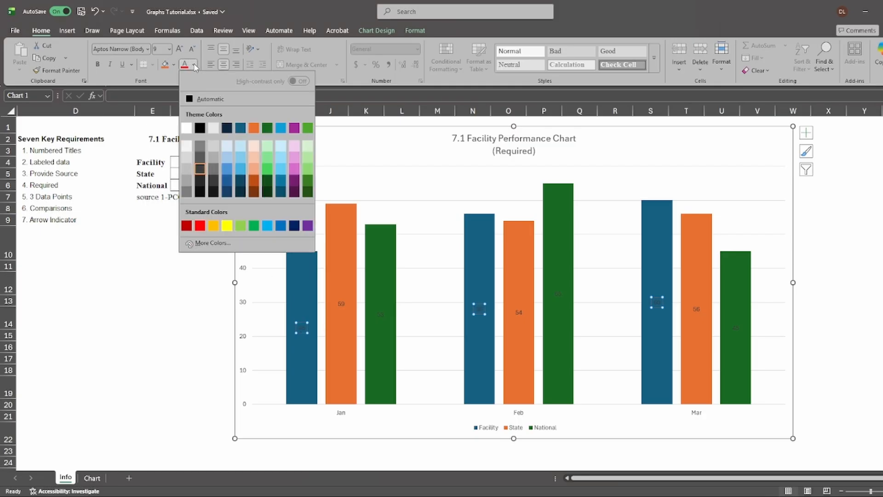
click(187, 126)
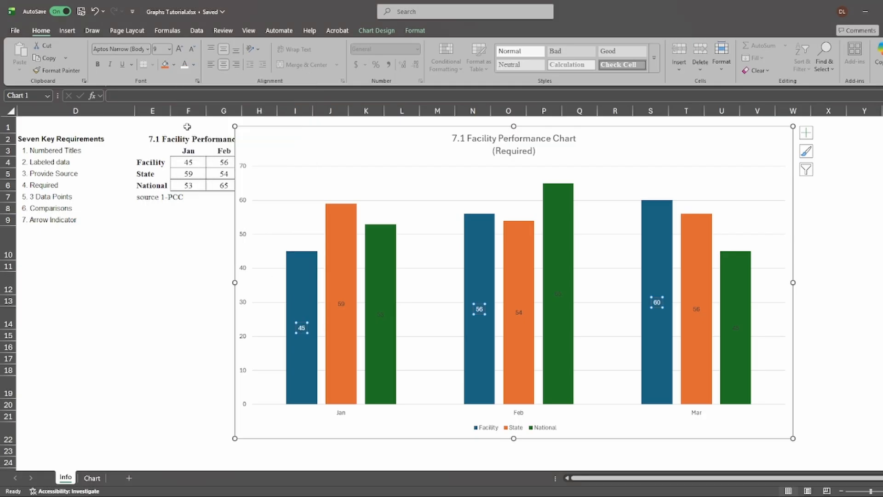
click(98, 64)
Set the font of the entire chart to Times New Roman
click(147, 49)
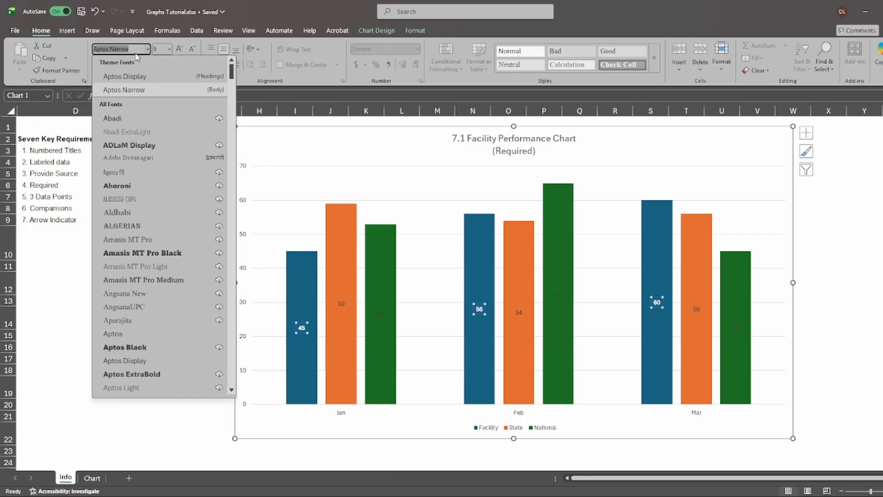
text(Times New Roman)
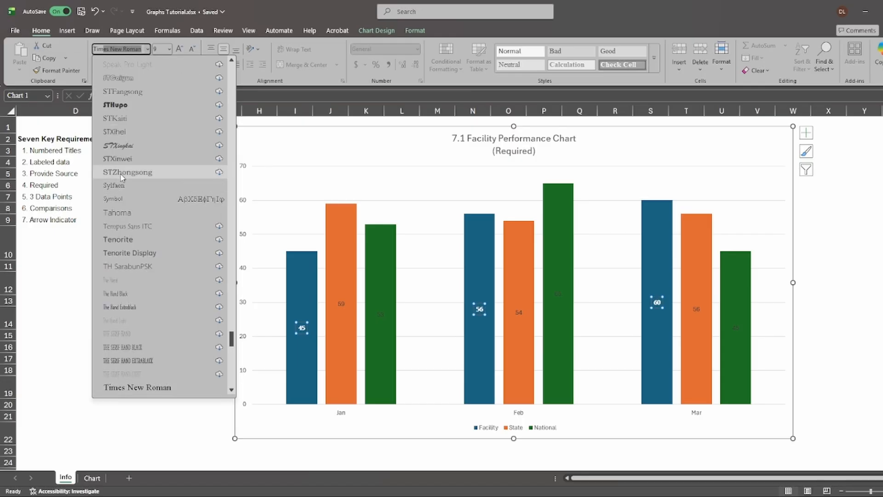
click(302, 202)
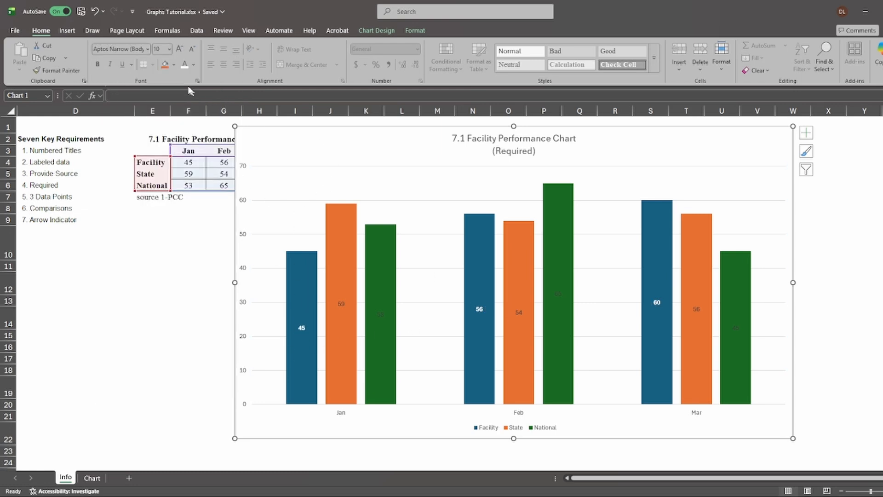
click(147, 50)
text(Times New Roman)
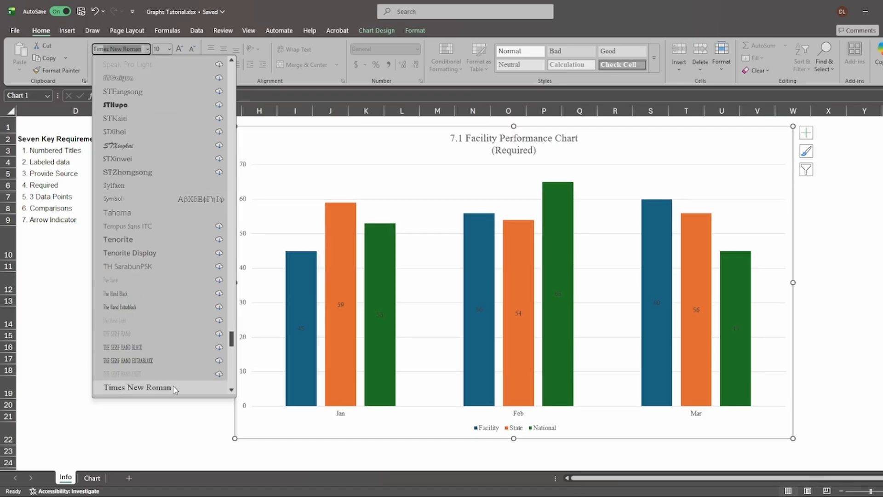
click(178, 384)
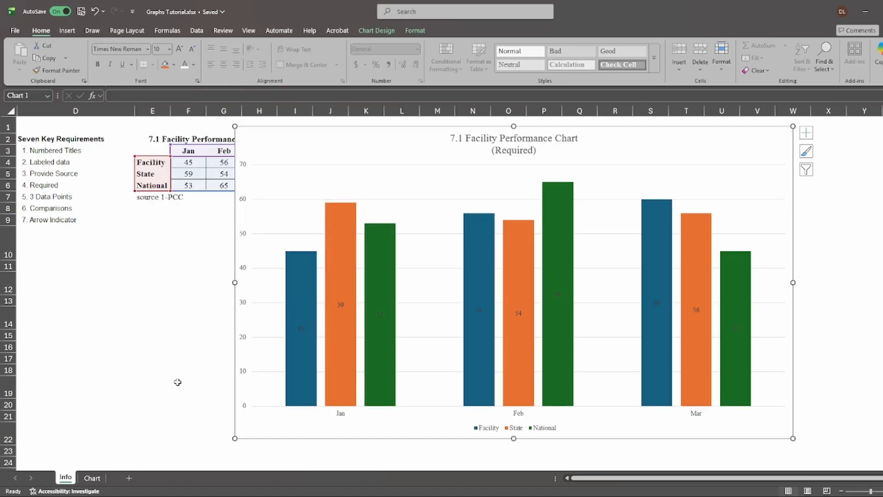
Make the data labels of the Facility, State and National series white and bold
click(303, 329)
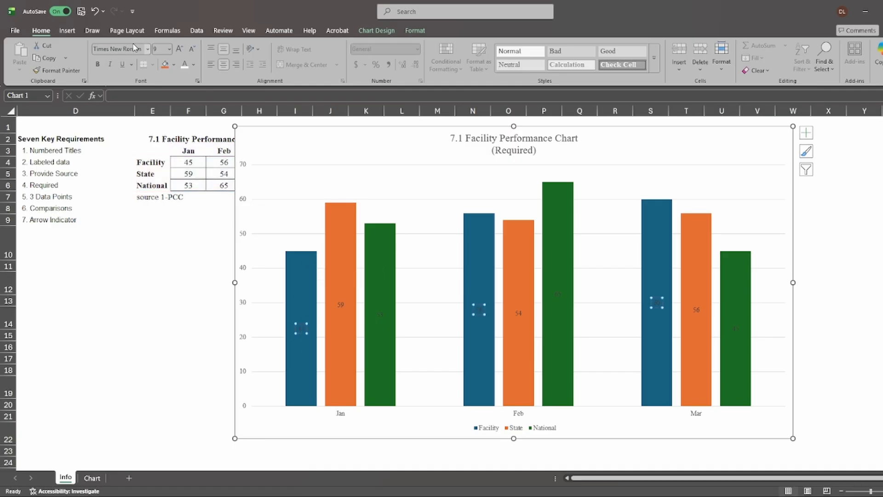
click(184, 64)
click(97, 67)
click(340, 305)
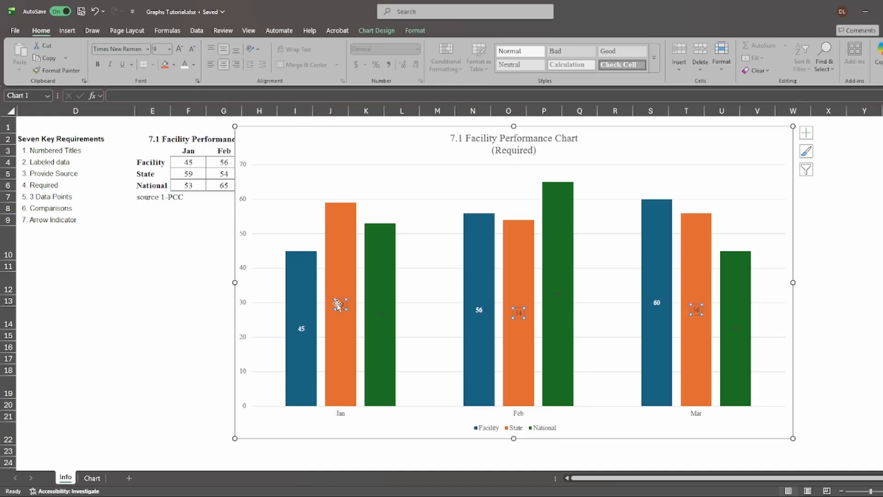
click(184, 64)
click(97, 64)
click(381, 312)
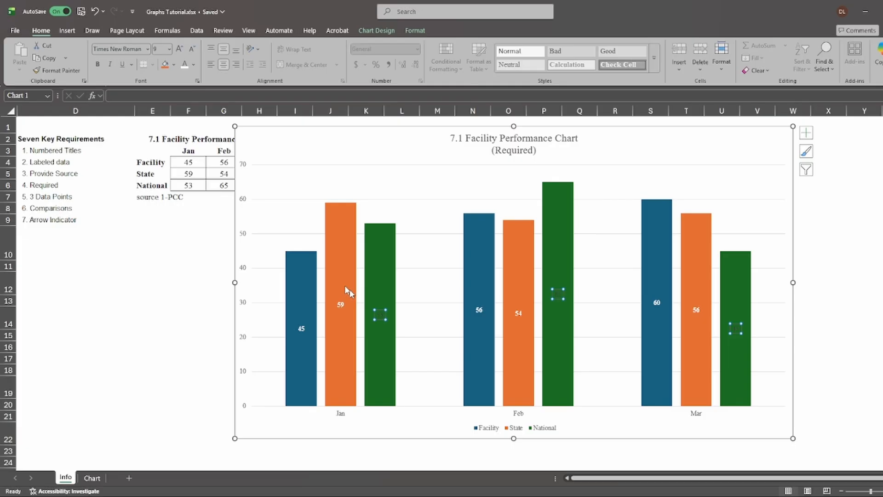
click(185, 64)
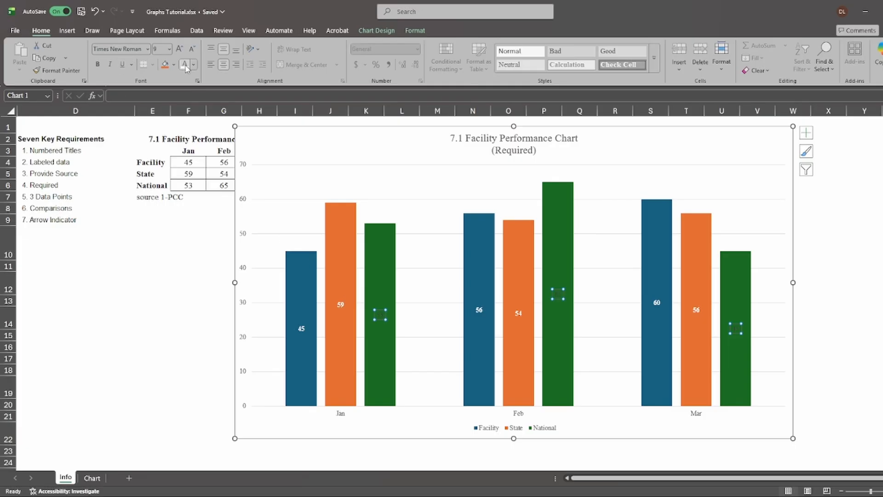
click(98, 64)
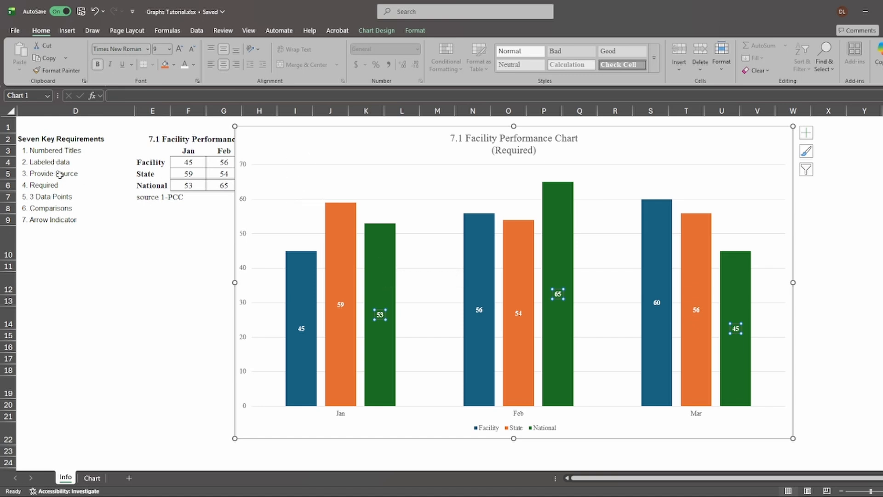
Add a compact text box reading "Source 1-PCC" inside the chart's lower-left corner, and shift the chart slightly down and right
click(304, 133)
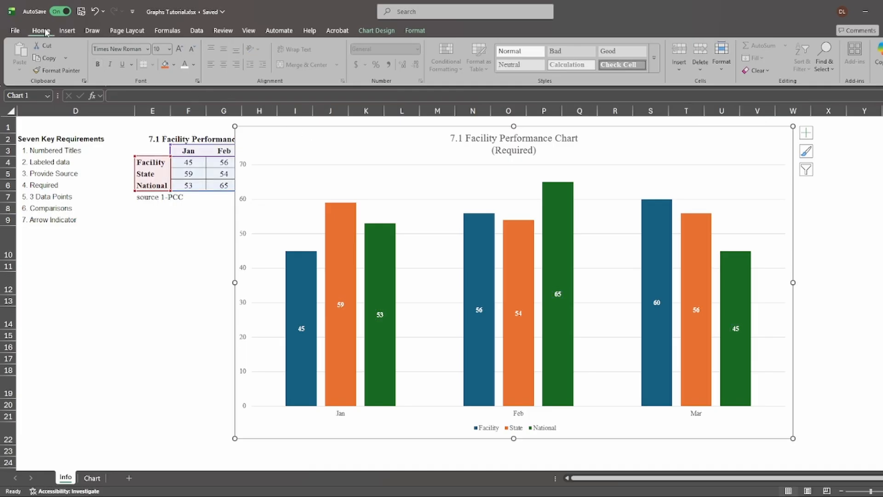
click(70, 31)
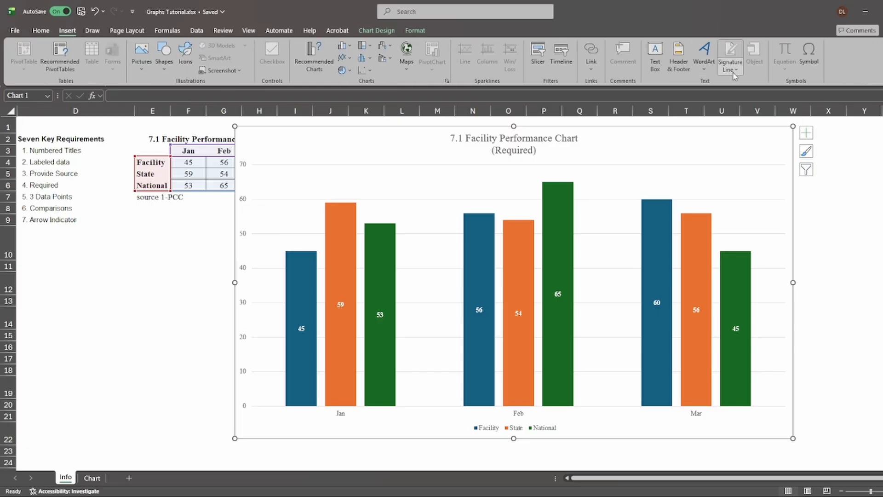
click(655, 52)
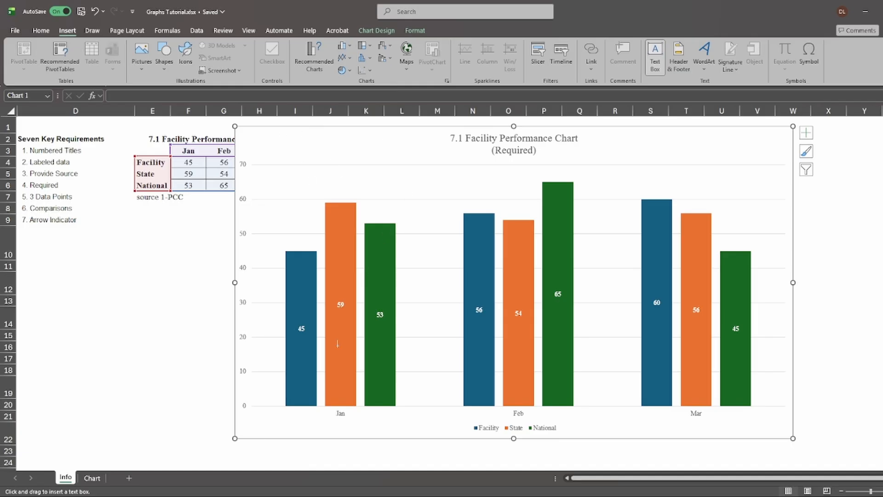
drag(251, 412, 391, 432)
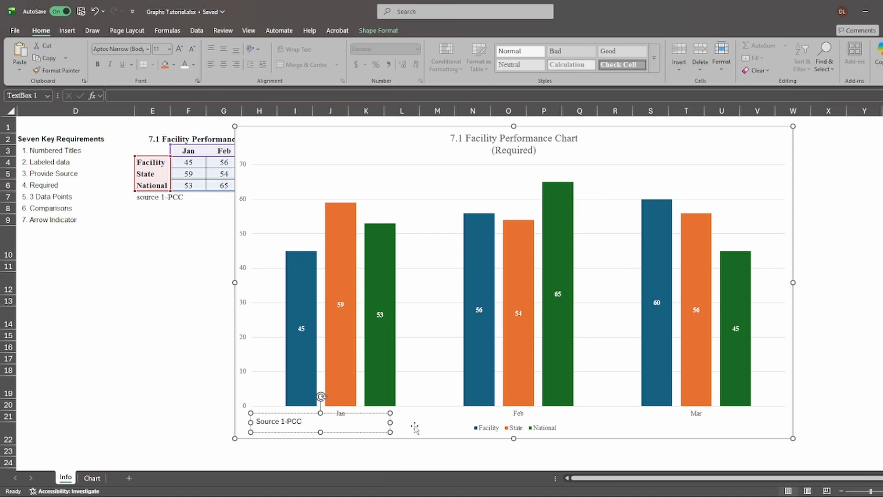
drag(390, 421, 315, 416)
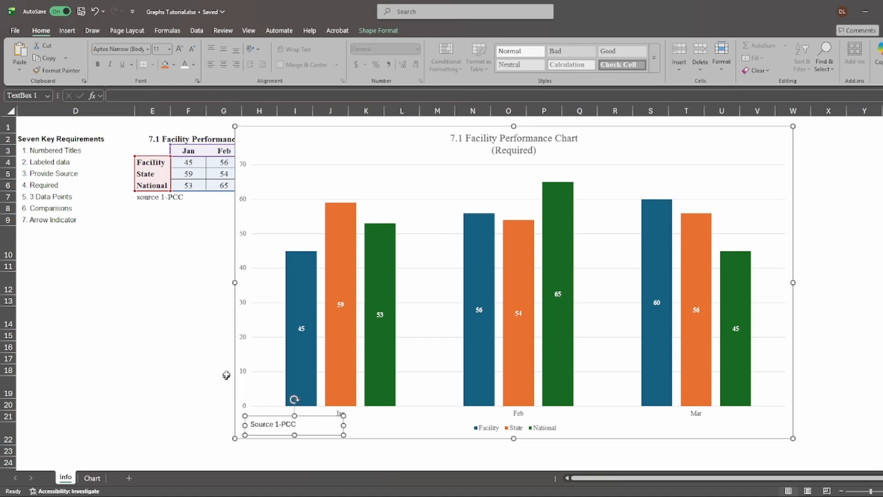
click(195, 331)
click(333, 146)
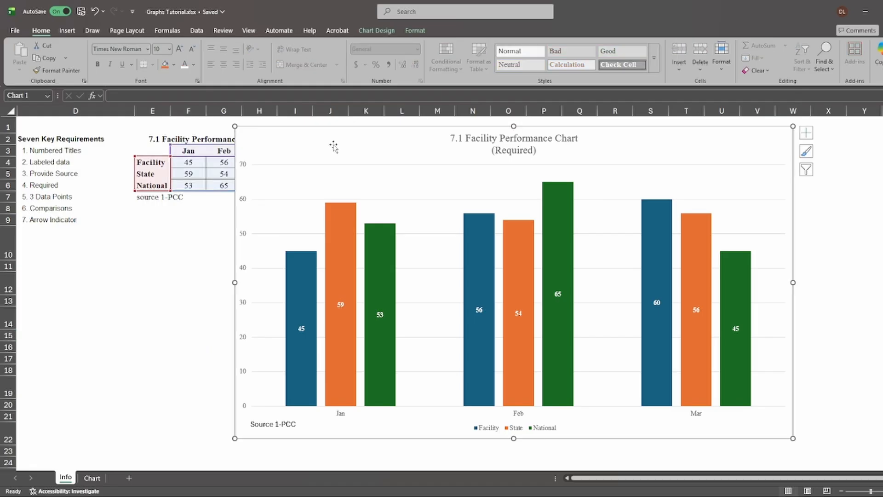
mouse_move(361, 137)
mouse_down()
mouse_move(391, 128)
mouse_move(414, 158)
mouse_move(340, 154)
mouse_move(358, 136)
mouse_move(376, 142)
mouse_move(364, 147)
mouse_up()
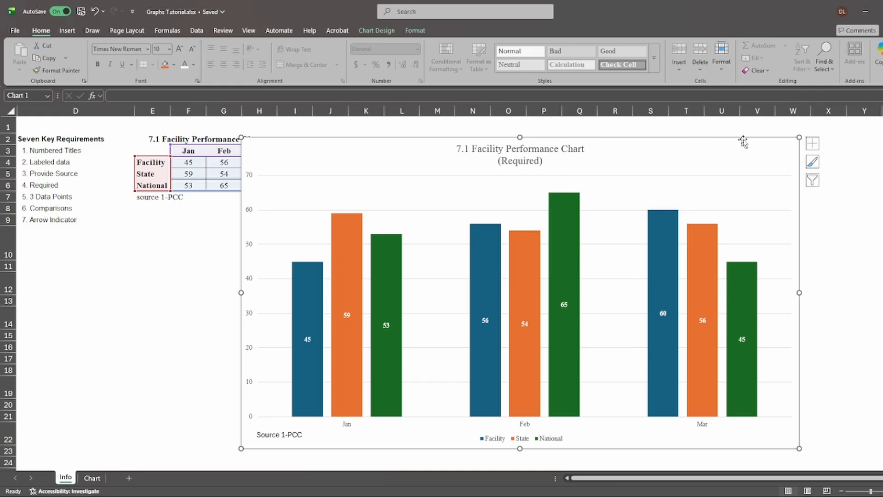
With the chart deselected, add a separate worksheet text box reading "source" and place it over the chart's upper-left corner
click(86, 247)
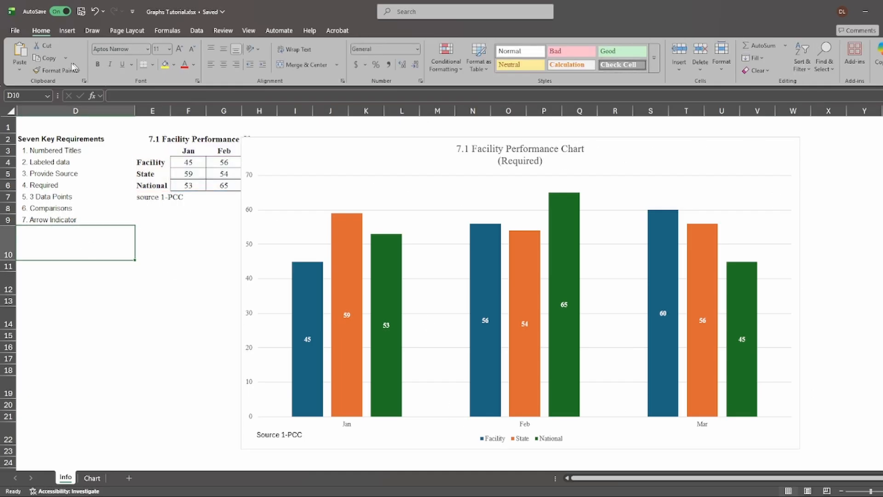
click(65, 32)
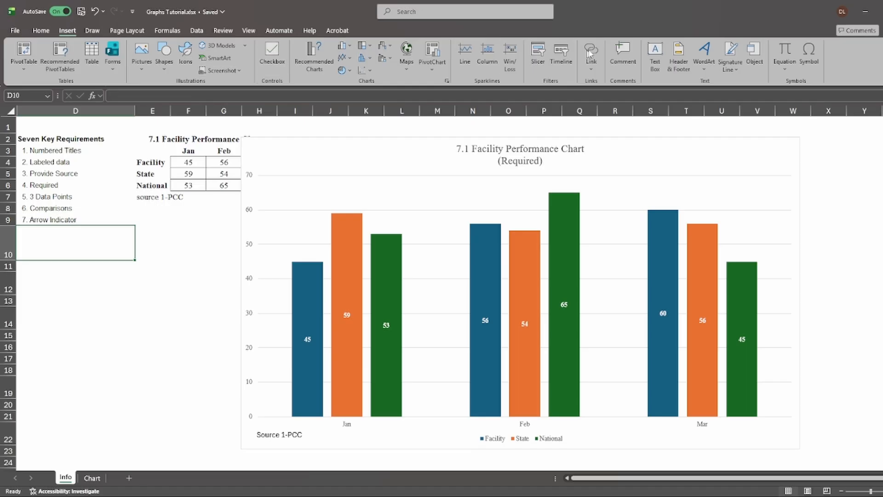
click(654, 56)
drag(50, 274, 195, 365)
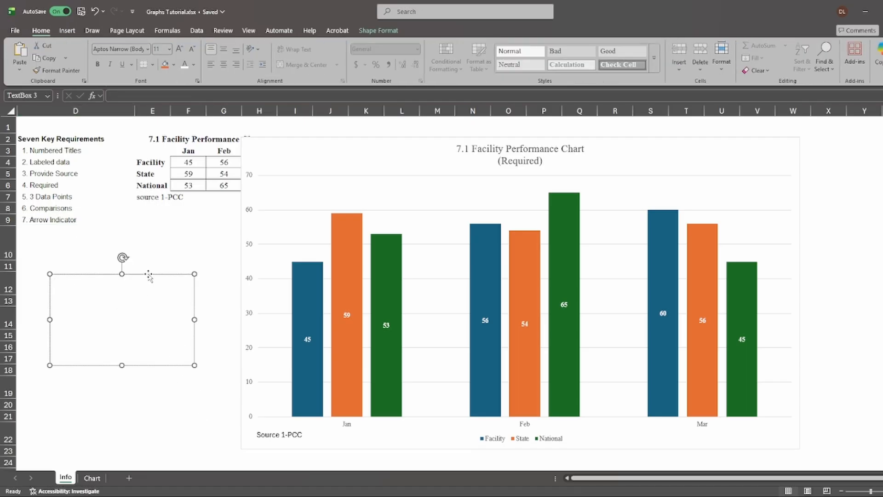
drag(149, 276, 361, 151)
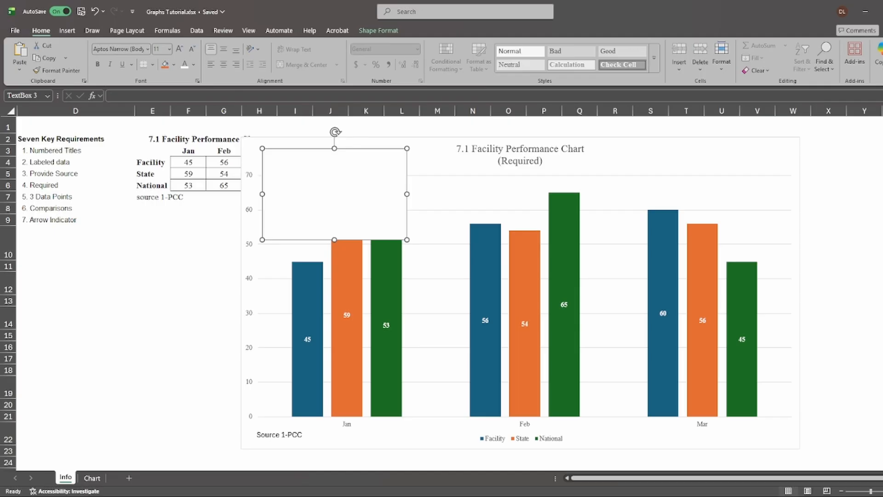
click(268, 156)
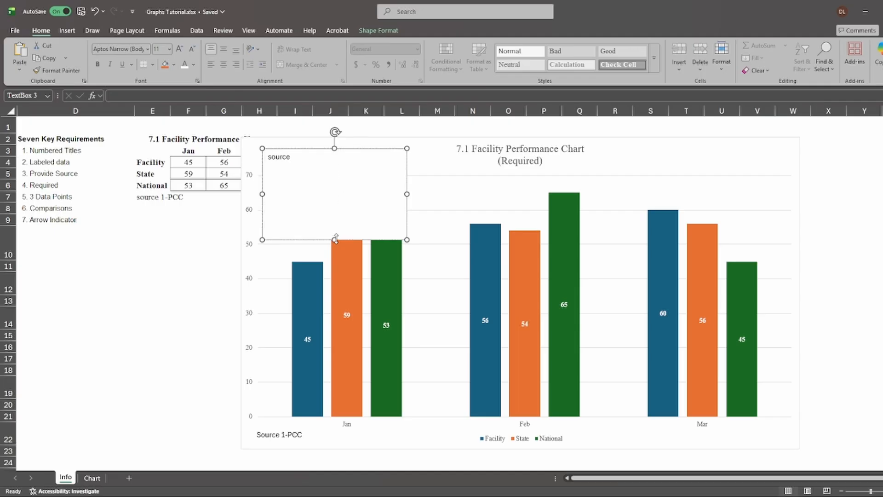
Shrink the "source" text box to one line and move the chart clear of the data table, spanning about columns J to X
drag(335, 239, 478, 142)
click(184, 234)
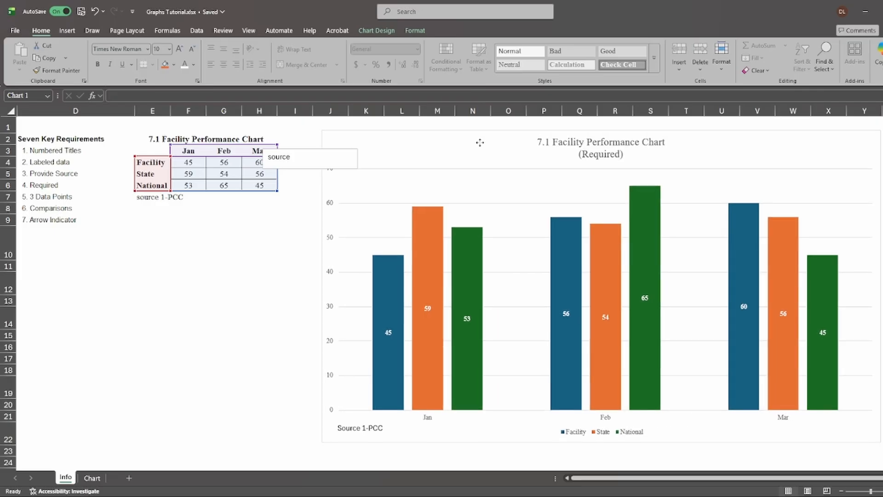
click(296, 148)
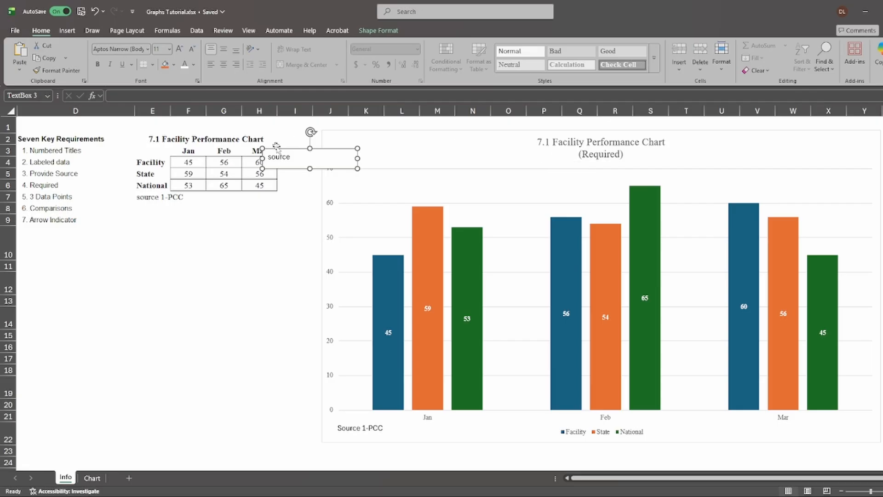
Delete the separate "source" text box from the worksheet and move the chart to span about columns G to V
key(Delete)
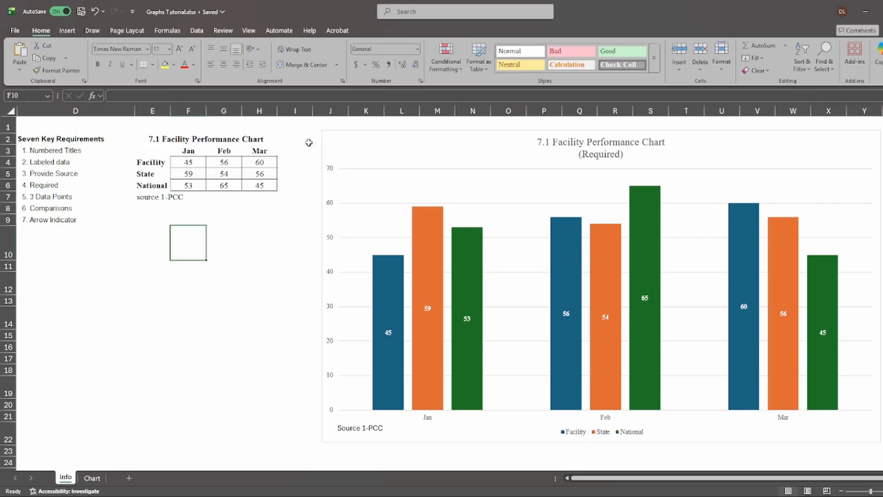
drag(419, 134, 305, 134)
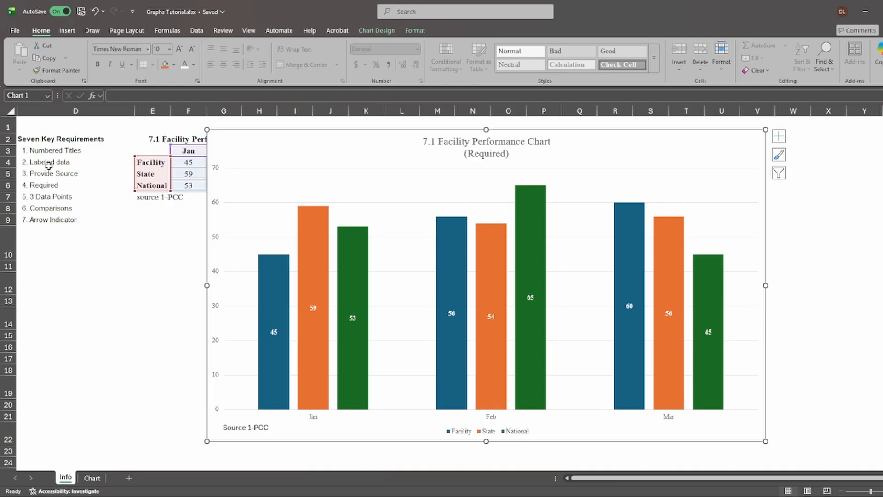
click(49, 220)
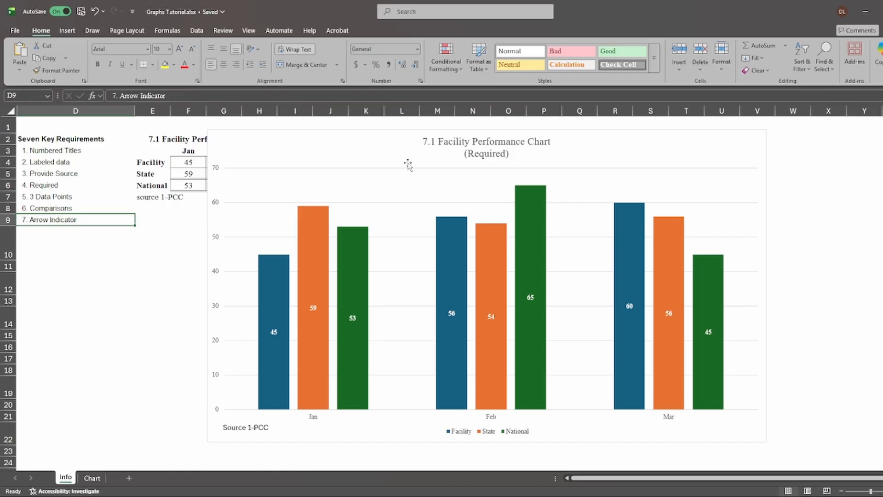
Inside the chart, add an up block arrow about 4.29" by 0.62" just past the March columns and give it the light green fill style
click(609, 144)
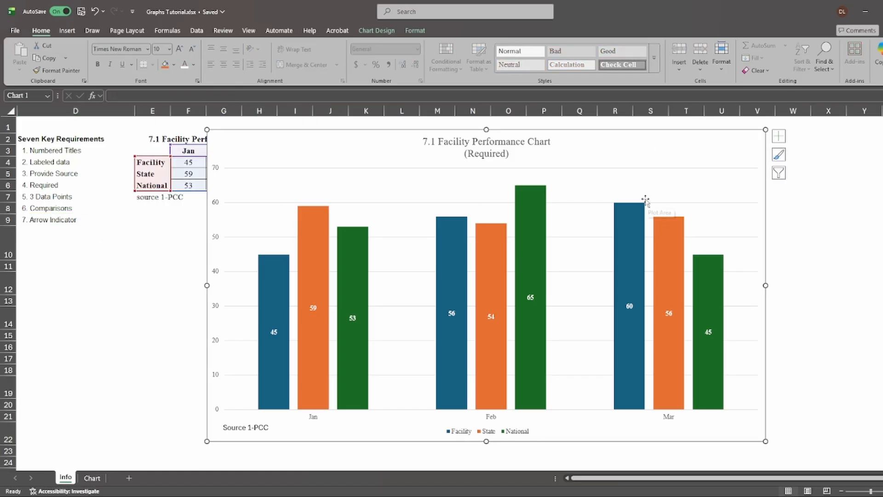
click(67, 30)
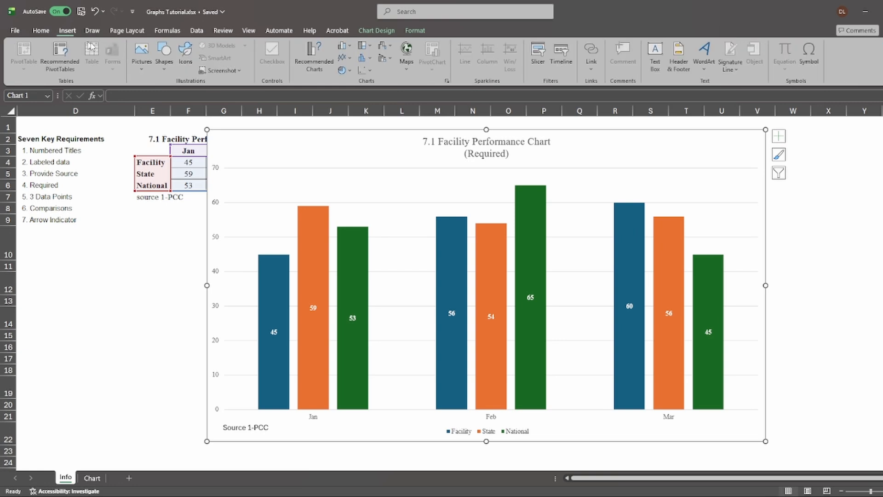
click(164, 71)
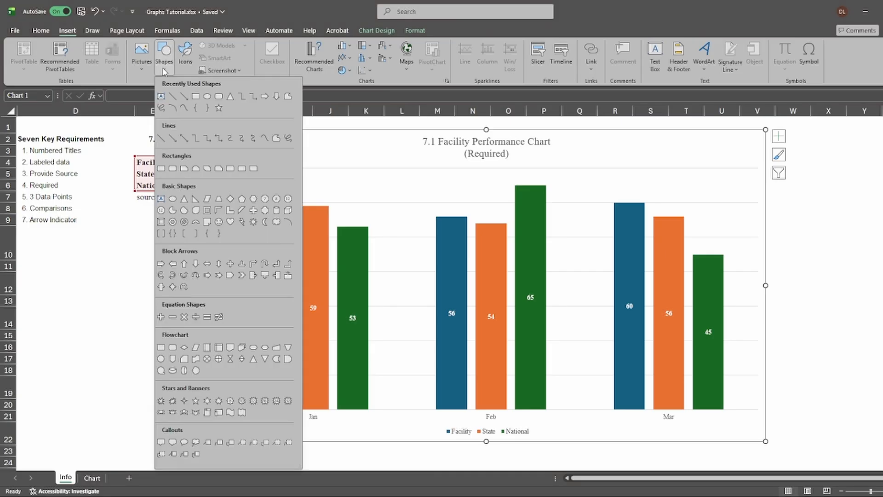
click(185, 264)
drag(688, 192, 724, 419)
drag(712, 207, 734, 204)
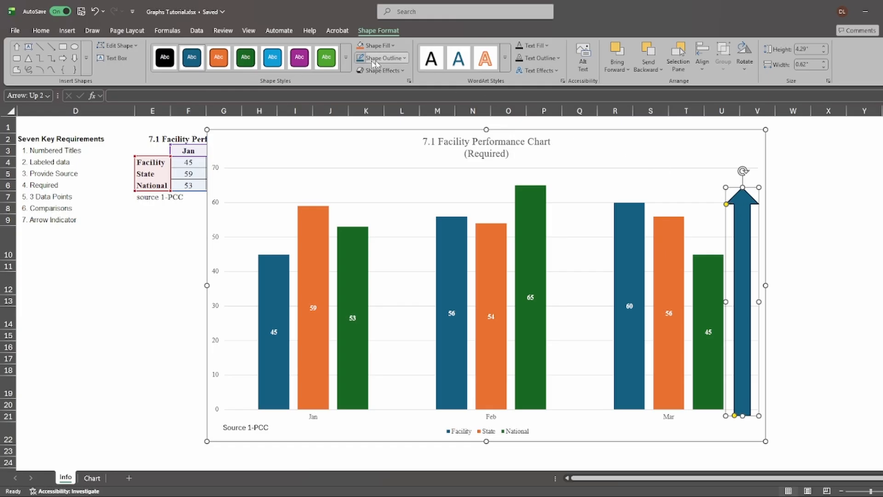
click(327, 58)
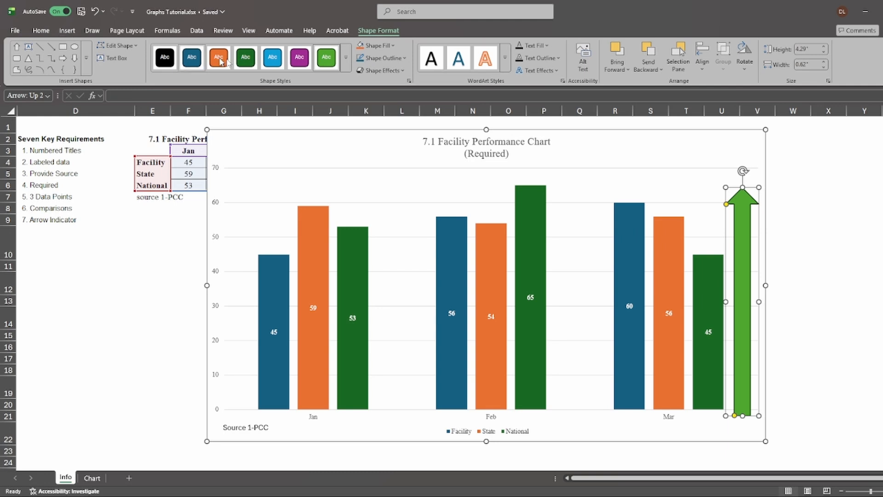
Add a compact text box reading "Good" inside the chart and center-align it horizontally with the green arrow
click(110, 60)
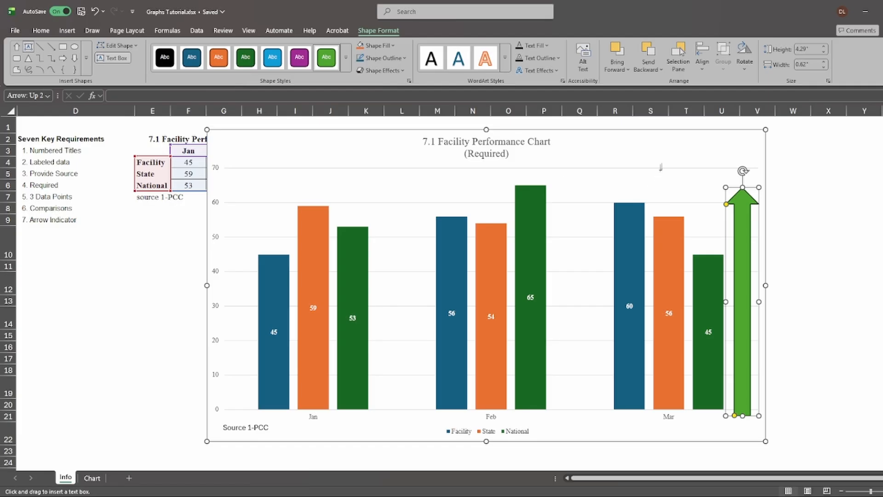
drag(715, 158, 757, 171)
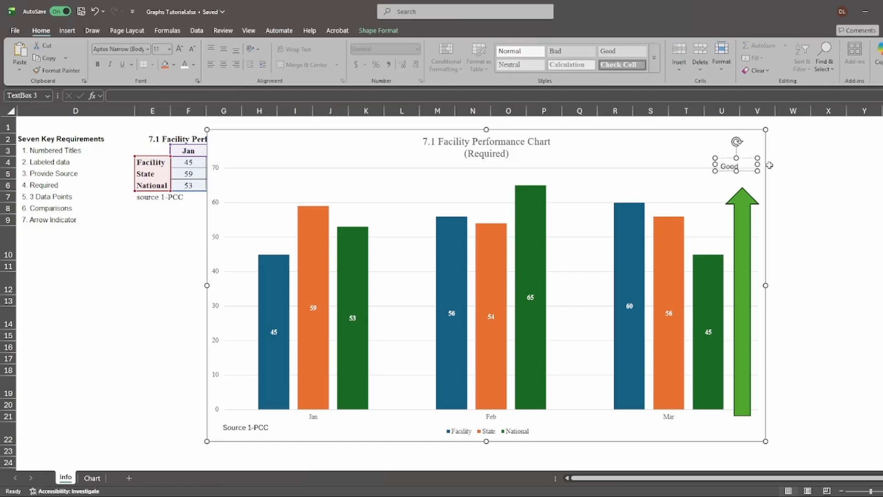
drag(756, 164, 598, 183)
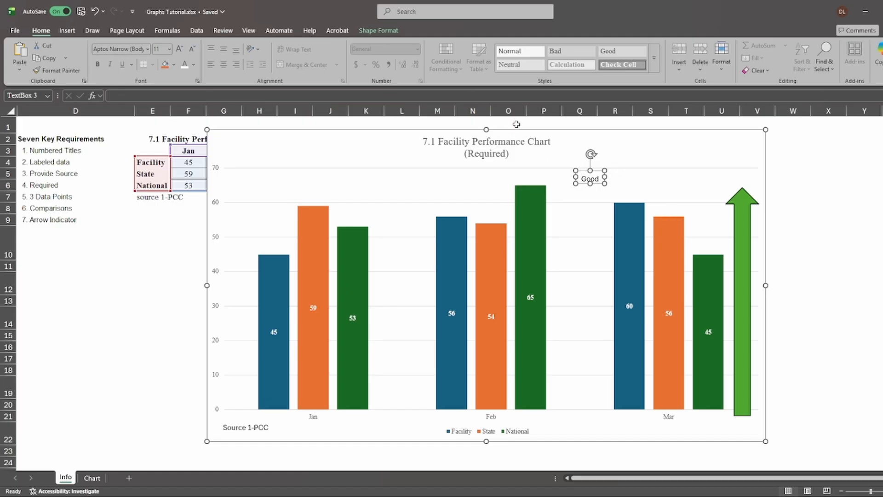
shift+click(742, 196)
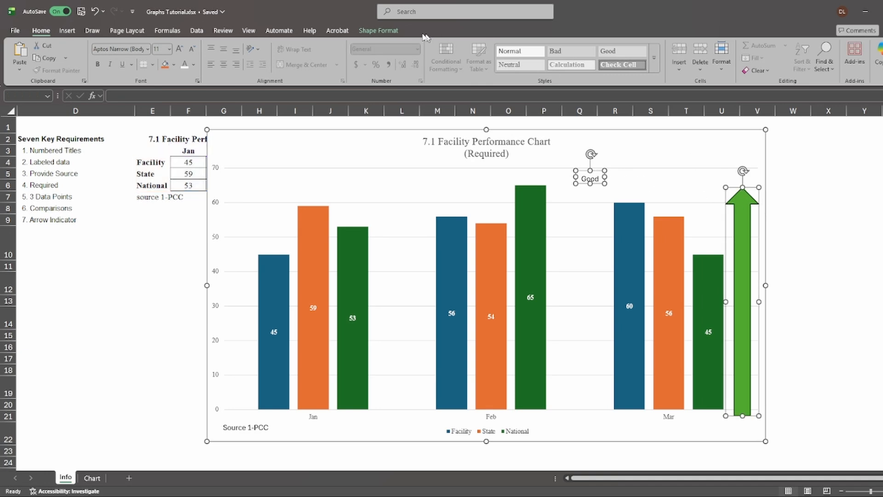
click(379, 31)
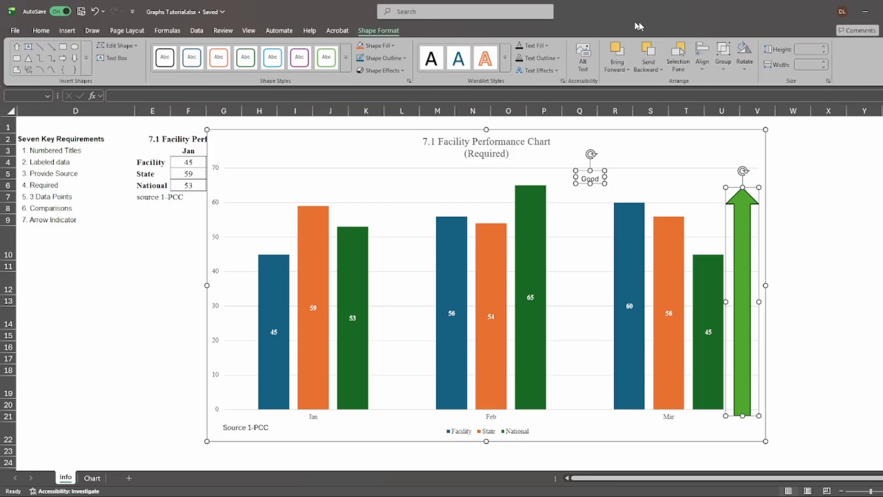
click(703, 76)
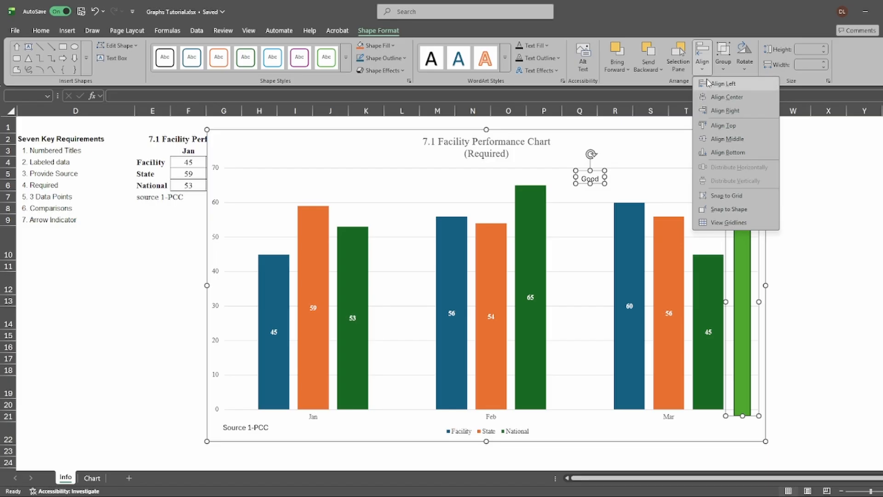
click(718, 98)
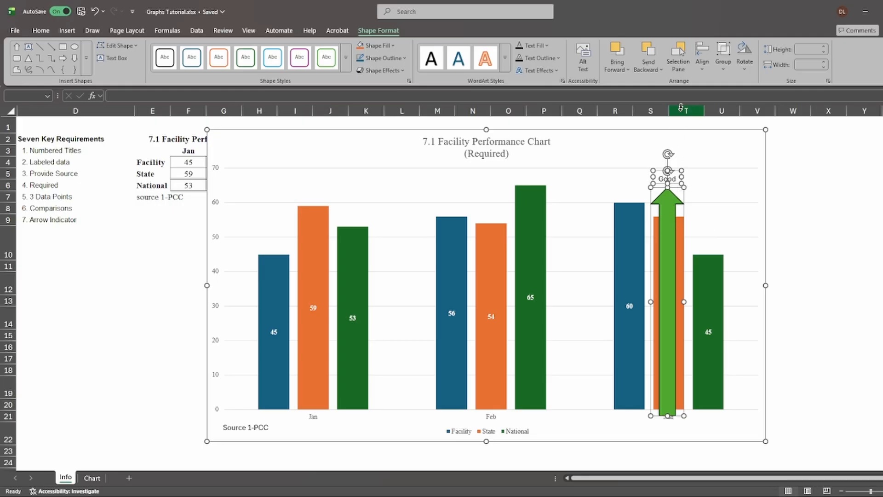
Group the "Good" label with the arrow and place the group just past the March columns, inside the chart's edge
click(725, 74)
click(731, 84)
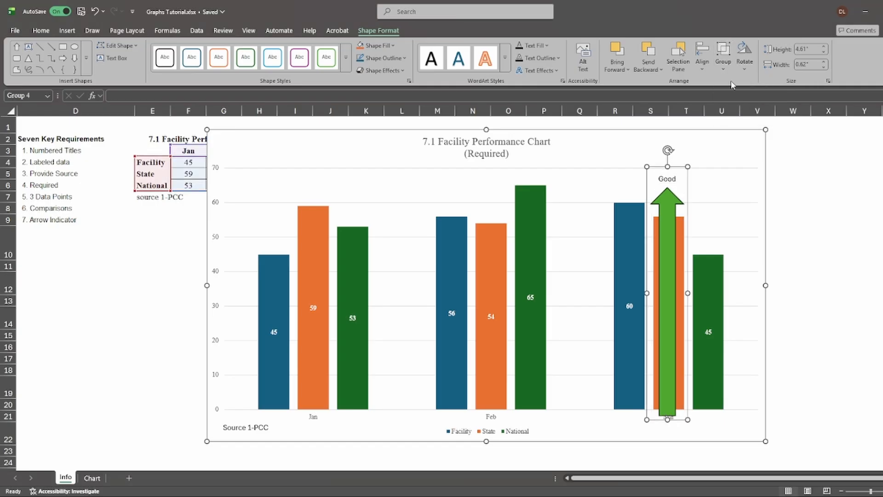
drag(678, 185, 742, 199)
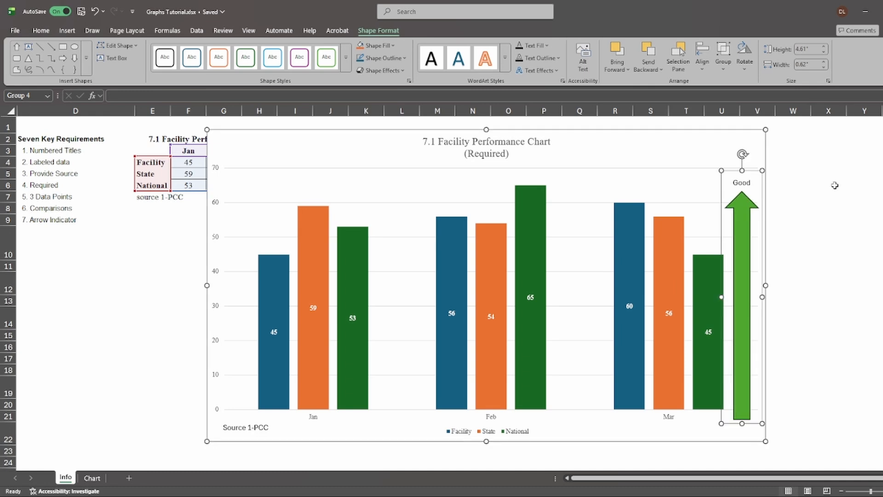
click(834, 184)
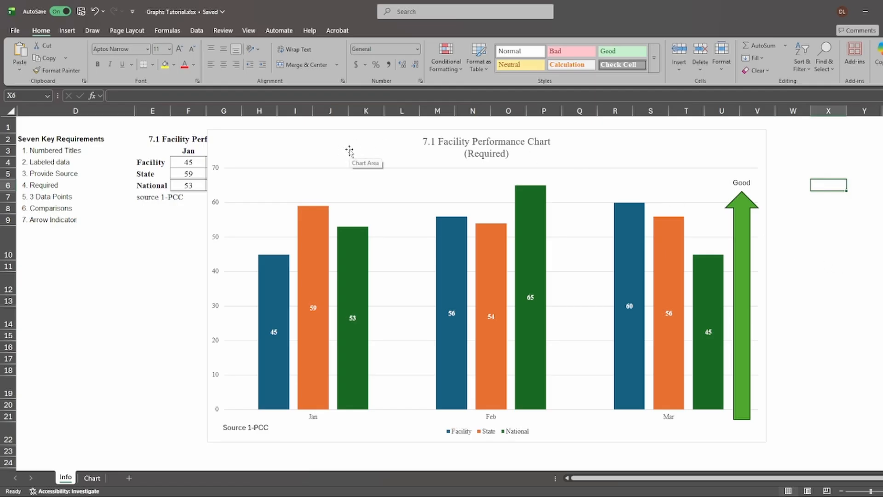
Copy the whole chart, switch to the blank Word document and paste it with Keep Source Formatting & Link Data
click(247, 139)
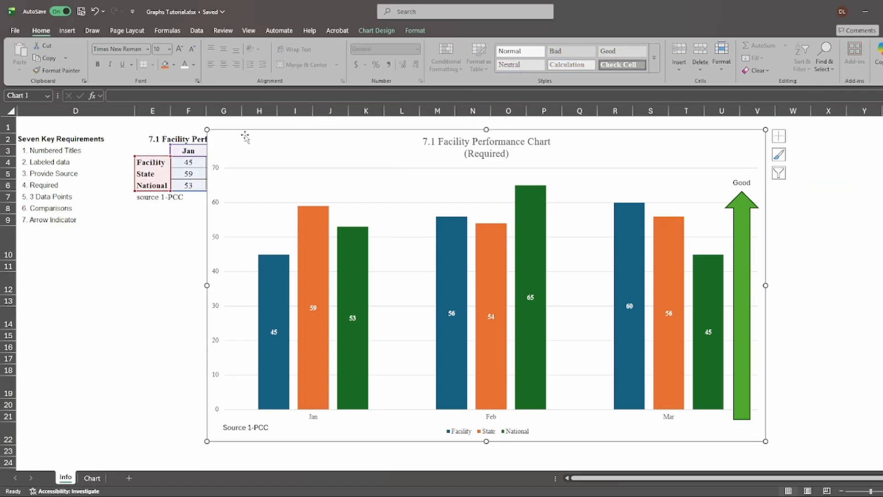
right_click(242, 142)
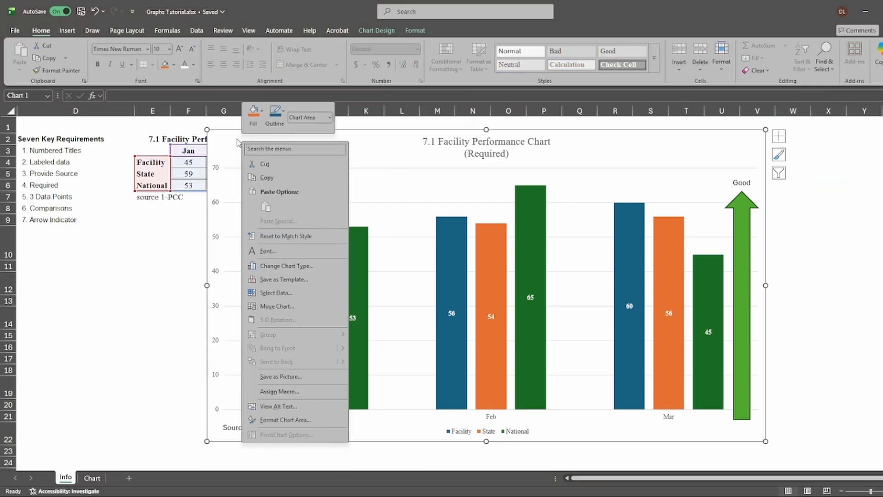
click(278, 180)
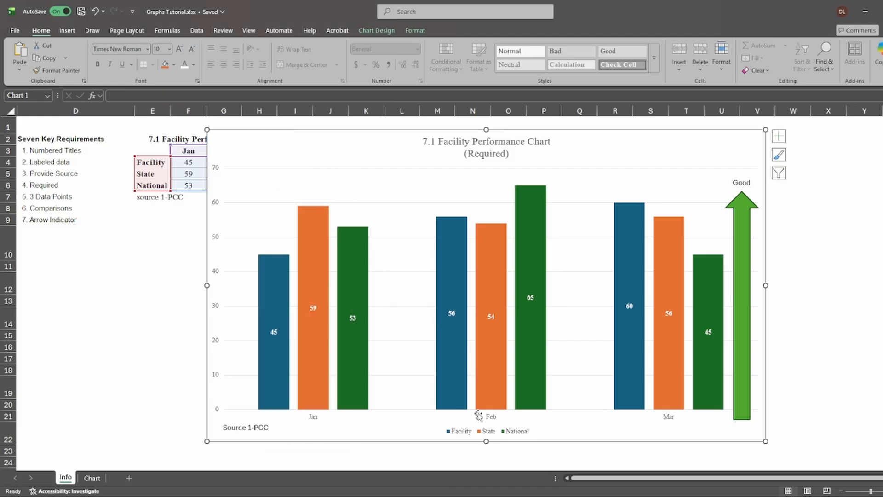
key(alt+Tab)
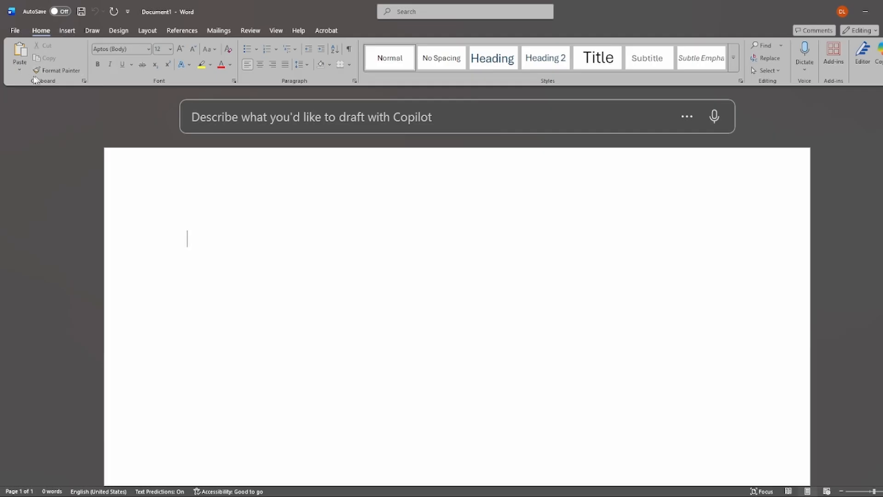
click(19, 75)
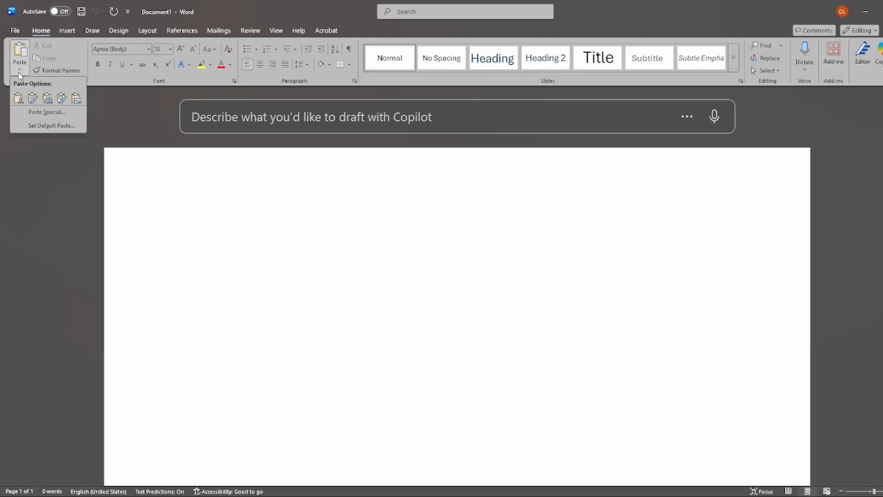
click(310, 195)
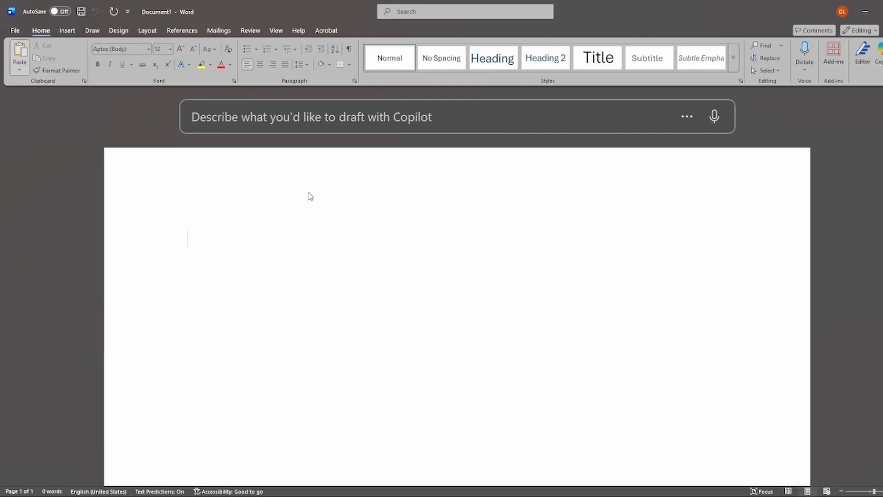
right_click(306, 274)
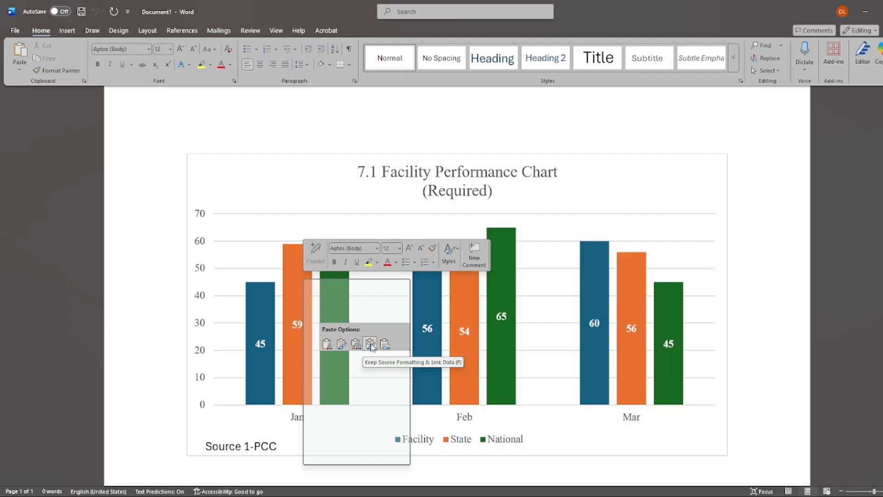
click(371, 344)
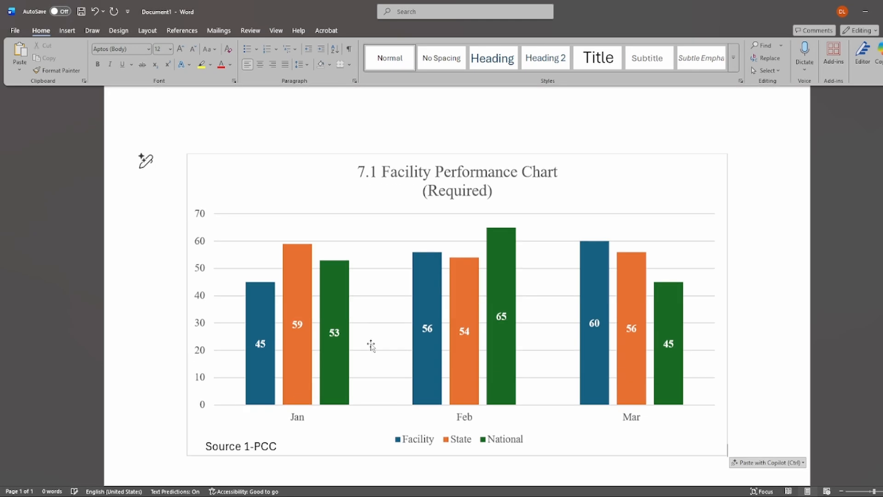
Try wrapping the pasted chart In Front of Text and resizing it from its corners on the Word page
click(272, 169)
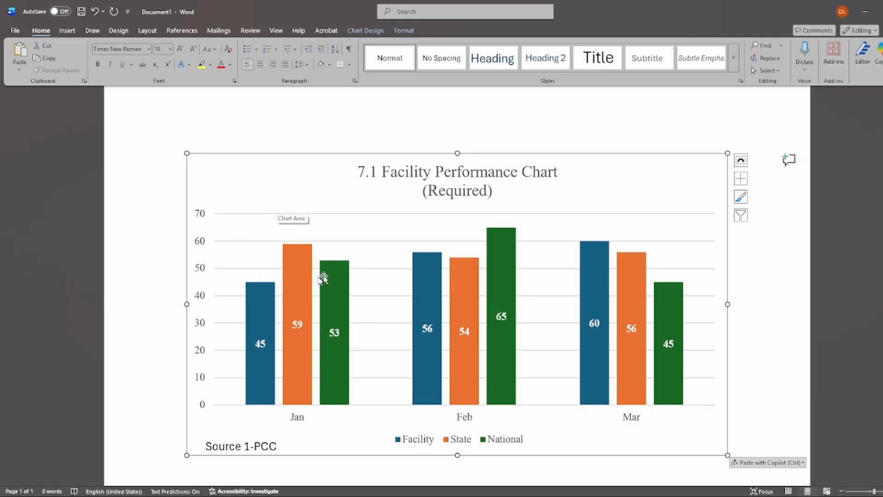
click(354, 225)
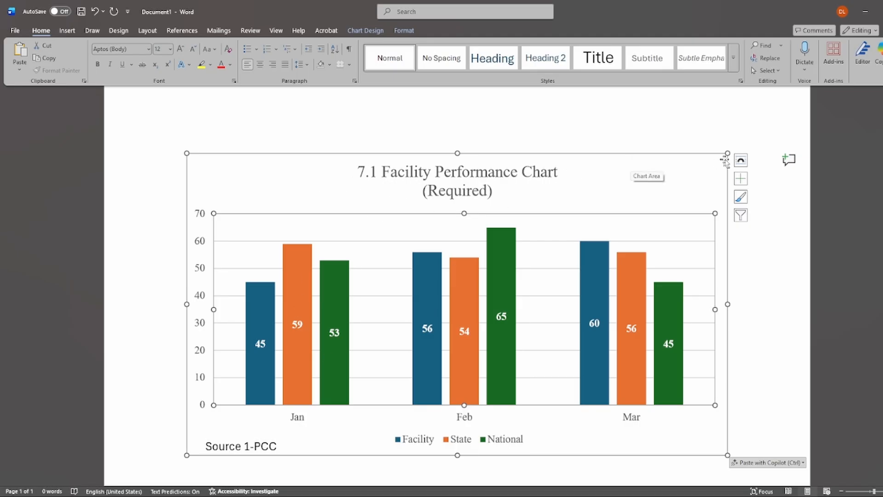
click(740, 160)
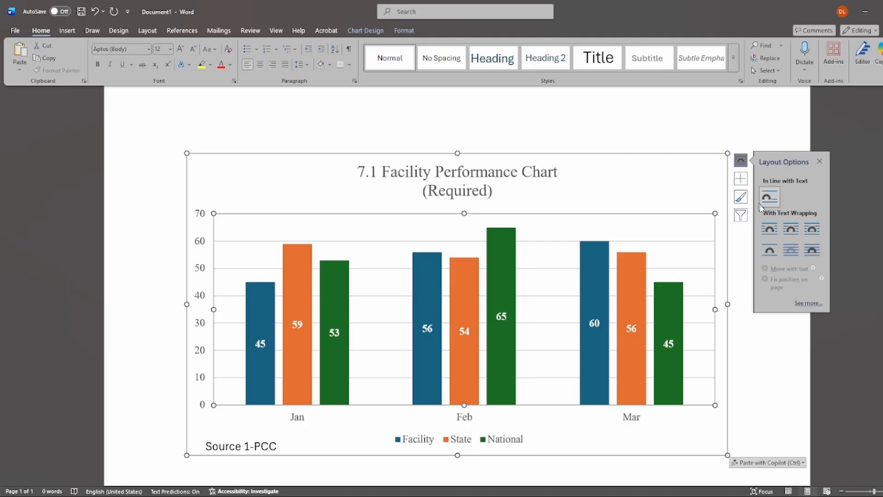
click(814, 252)
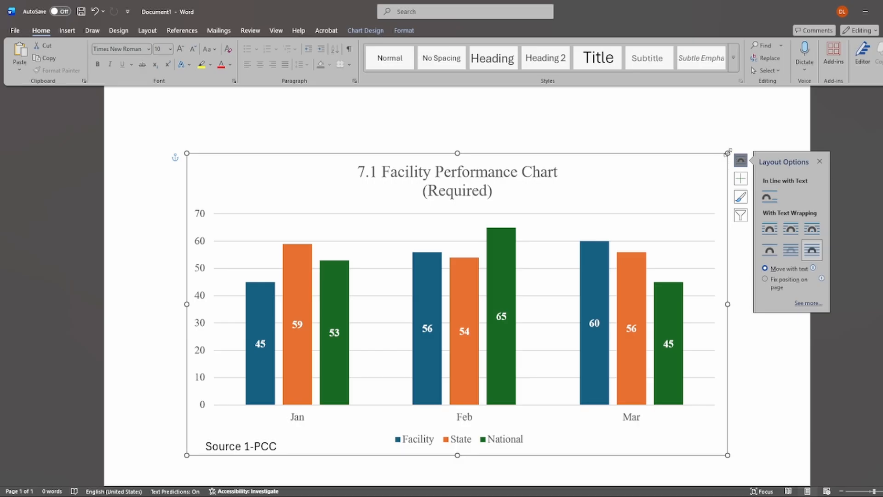
drag(727, 152, 469, 154)
drag(507, 374, 710, 432)
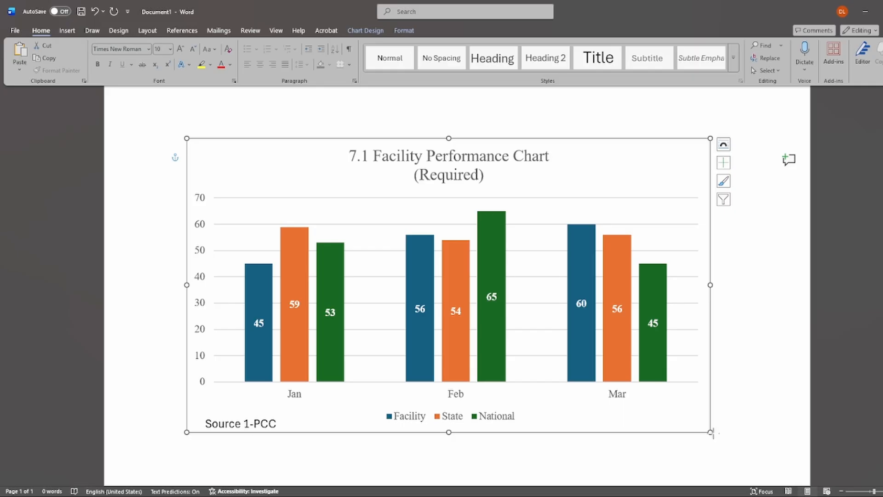
drag(710, 433, 726, 415)
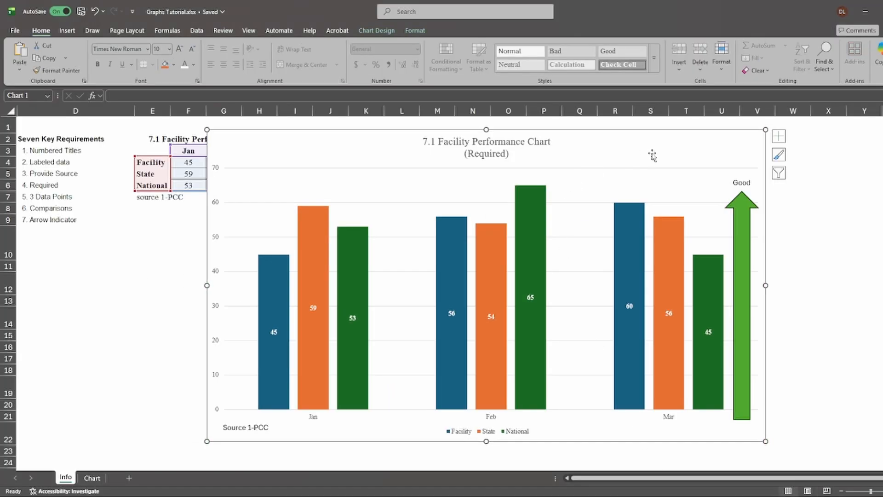
click(843, 193)
click(741, 207)
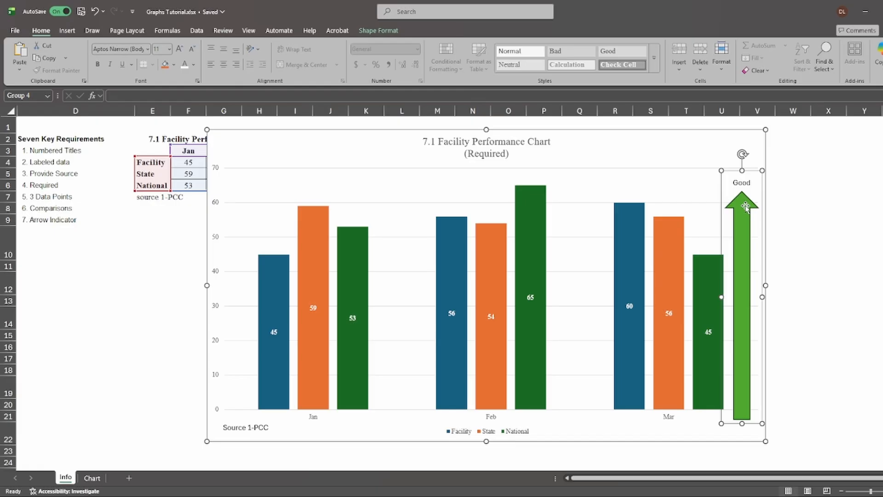
click(672, 153)
click(821, 186)
click(690, 150)
drag(657, 141, 614, 153)
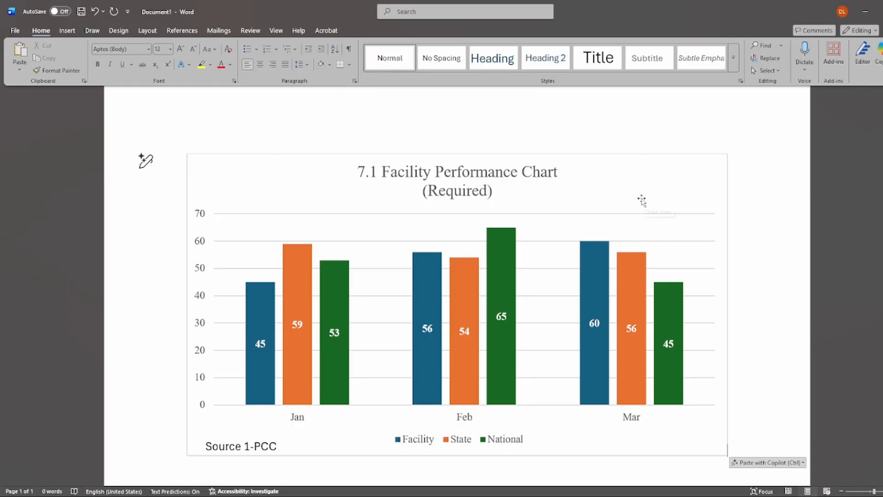
click(64, 31)
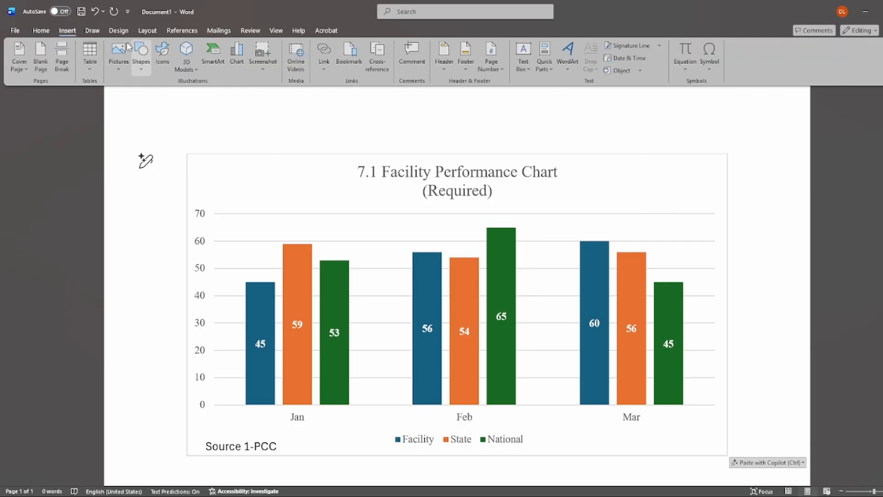
click(147, 62)
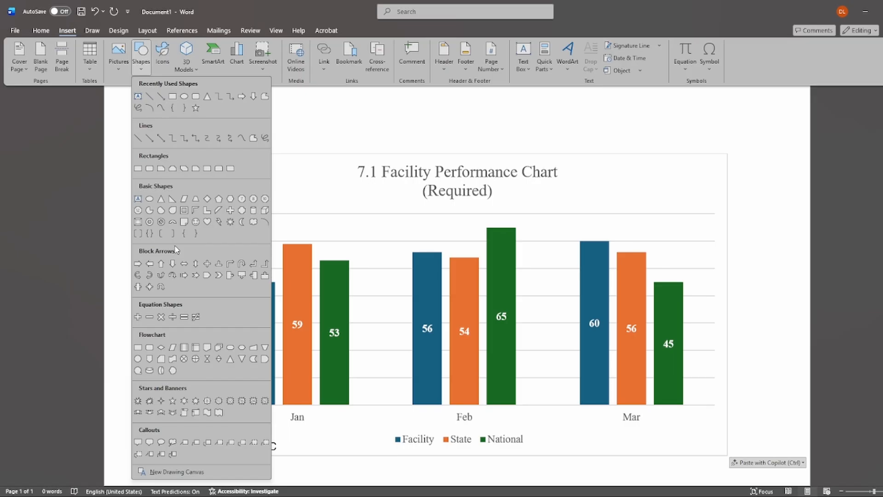
click(331, 121)
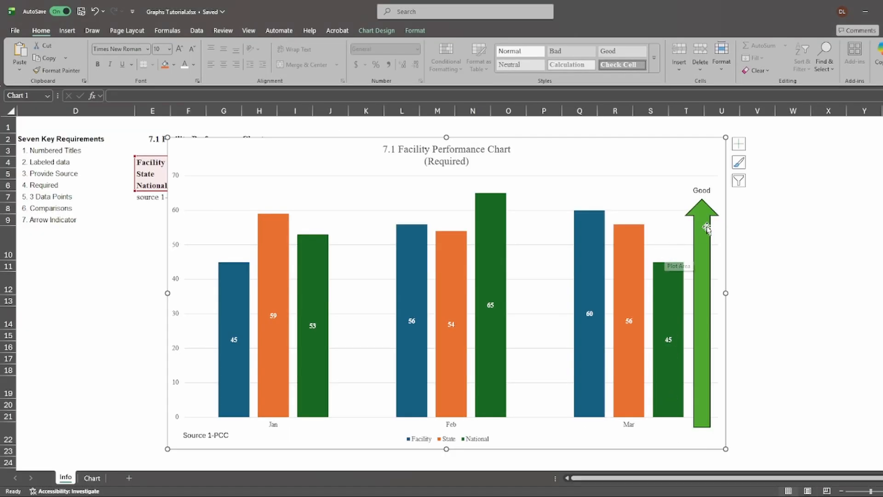
Copy the grouped "Good" label and green arrow from the Excel chart and paste the group into the Word document
click(703, 214)
click(704, 212)
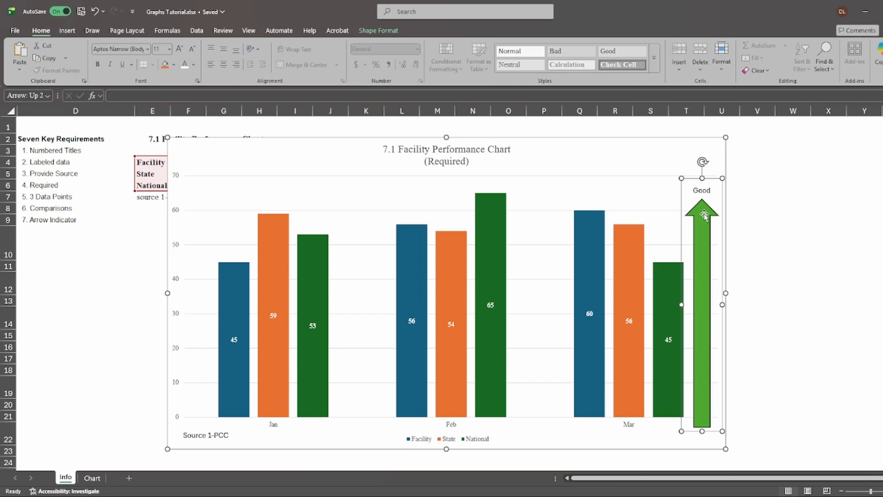
click(705, 190)
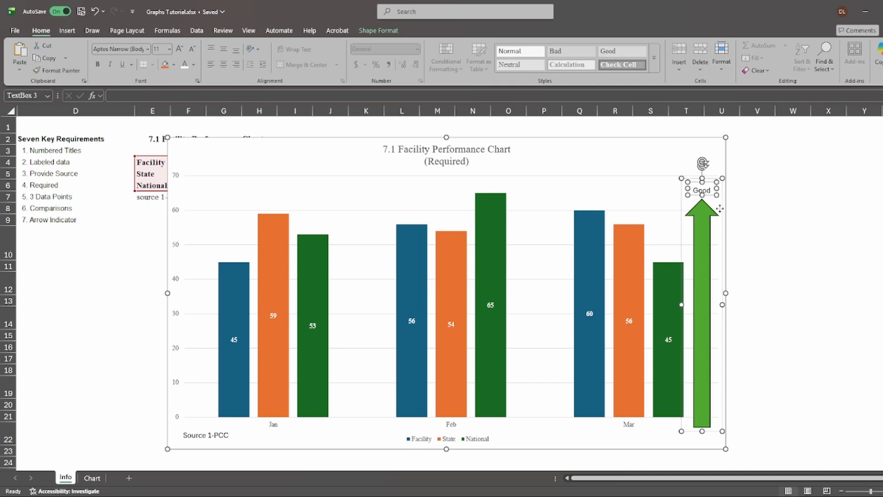
click(716, 206)
click(711, 212)
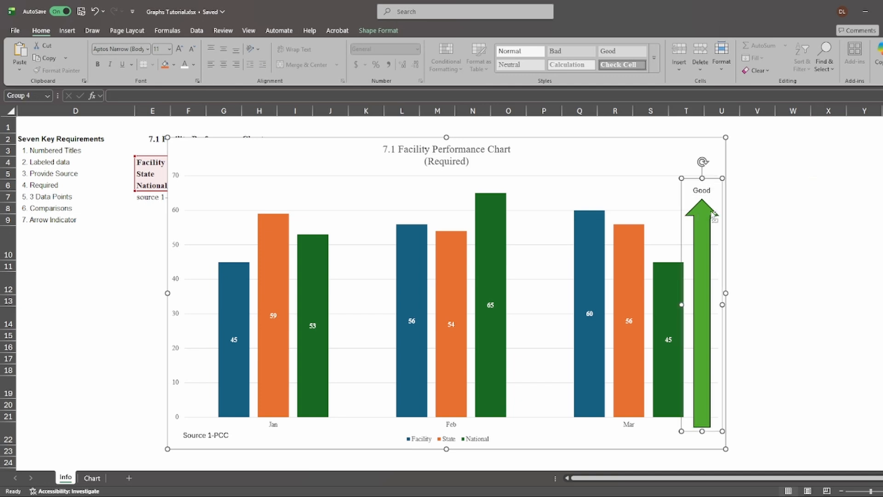
right_click(711, 212)
click(737, 249)
click(694, 496)
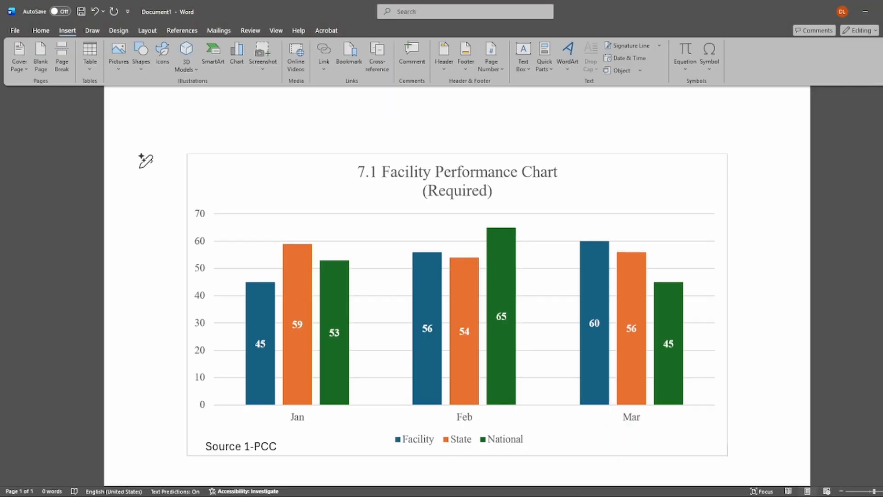
right_click(578, 212)
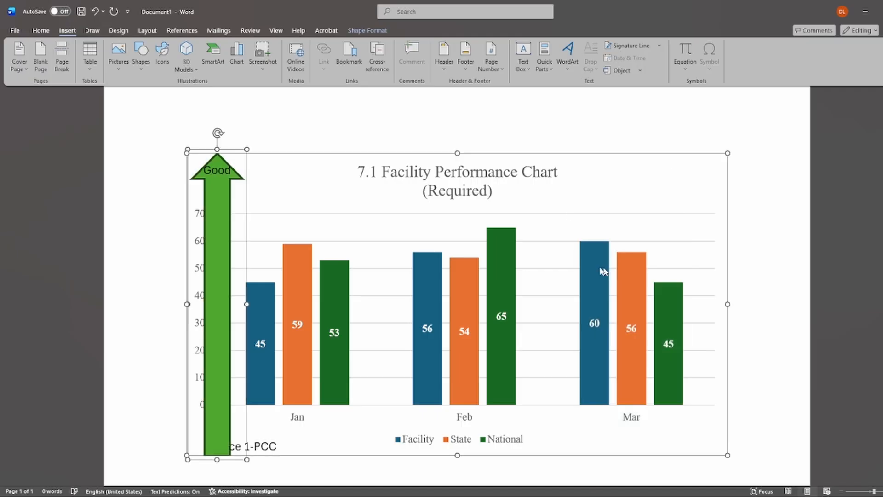
Move the pasted arrow group past the March columns and resize it to end at the Word chart's lower edge
drag(215, 182, 701, 199)
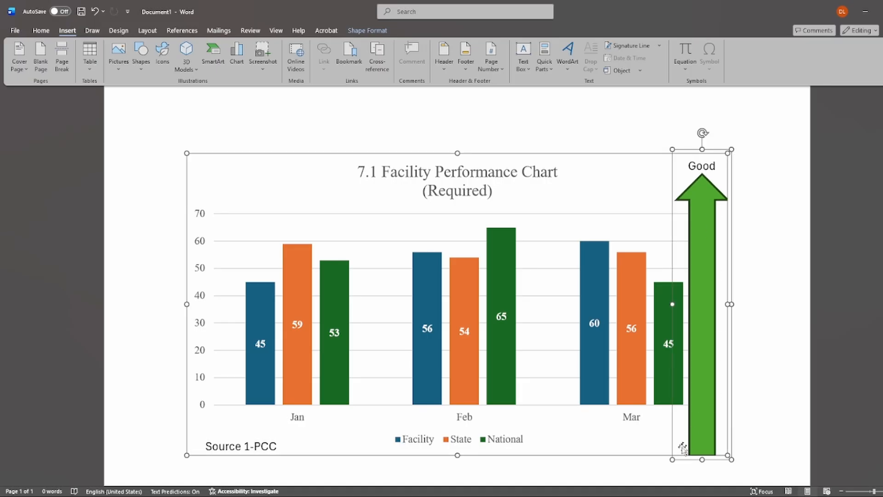
mouse_move(671, 460)
mouse_down()
mouse_move(681, 445)
mouse_move(670, 452)
mouse_up()
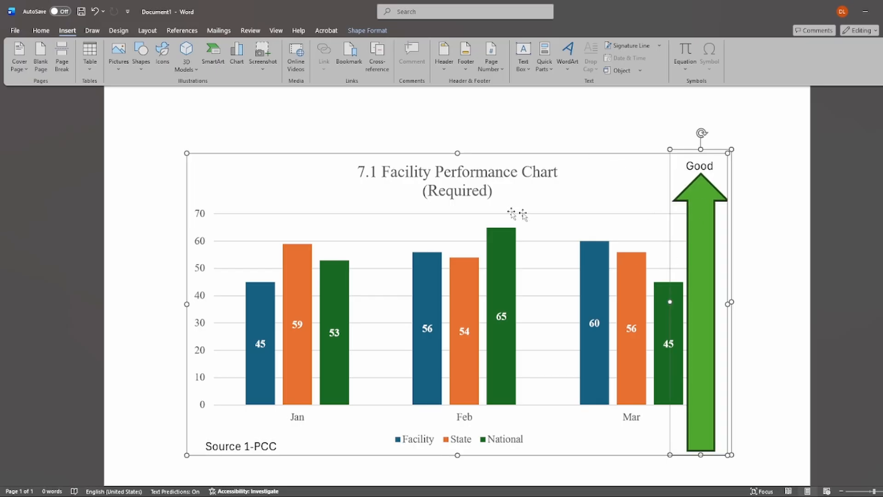
click(674, 161)
click(701, 178)
click(648, 168)
click(696, 182)
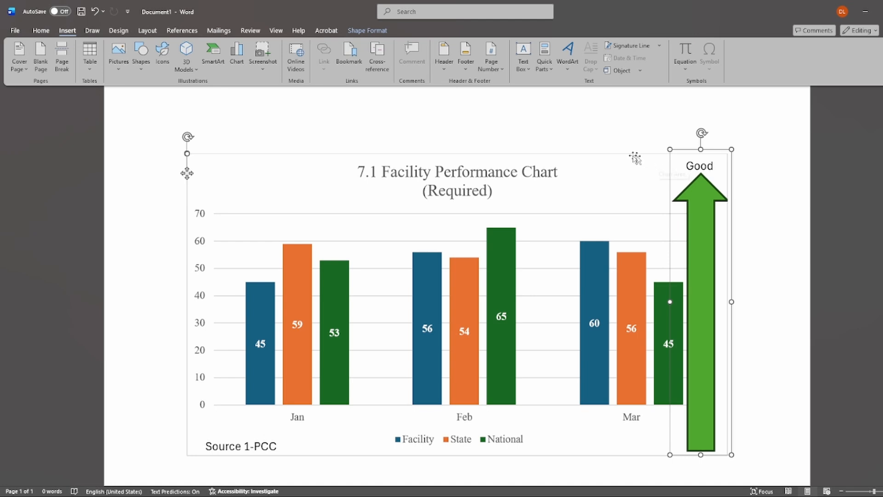
click(627, 174)
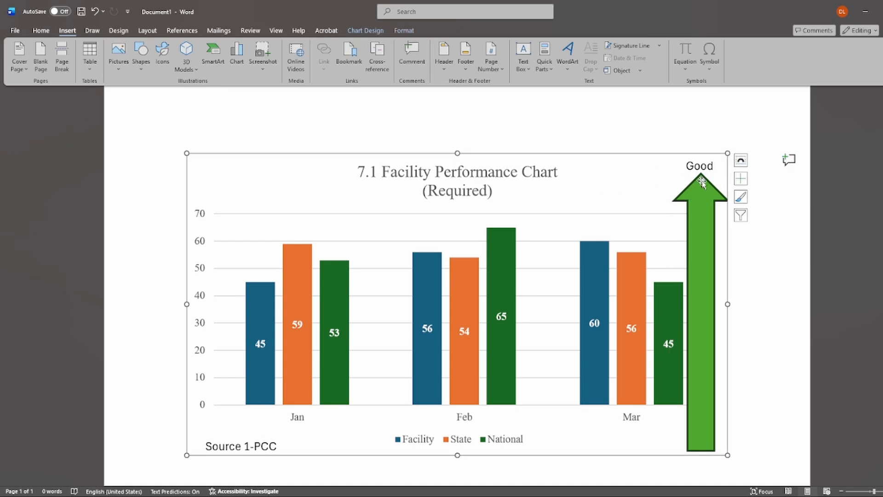
Try moving the green arrow upward on its own inside its group
click(708, 191)
drag(707, 190, 707, 172)
click(146, 161)
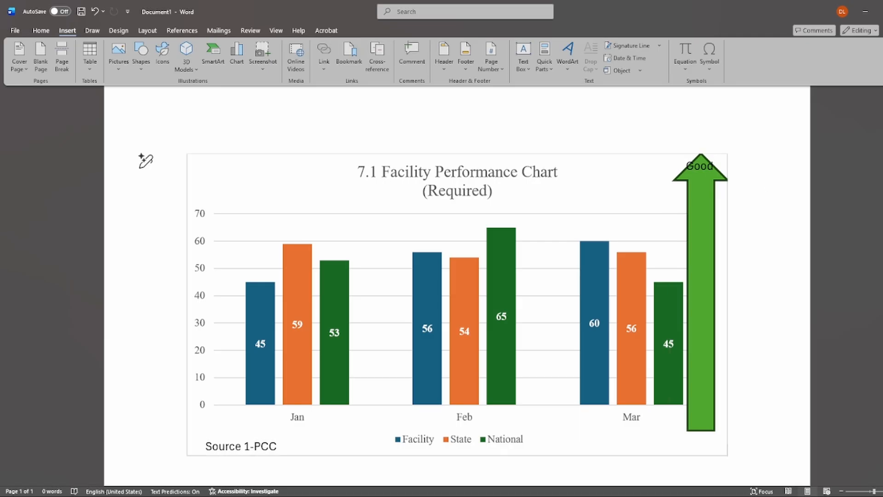
Widen the Word chart slightly and fit the "Good" arrow group between its last column and its edge
click(694, 191)
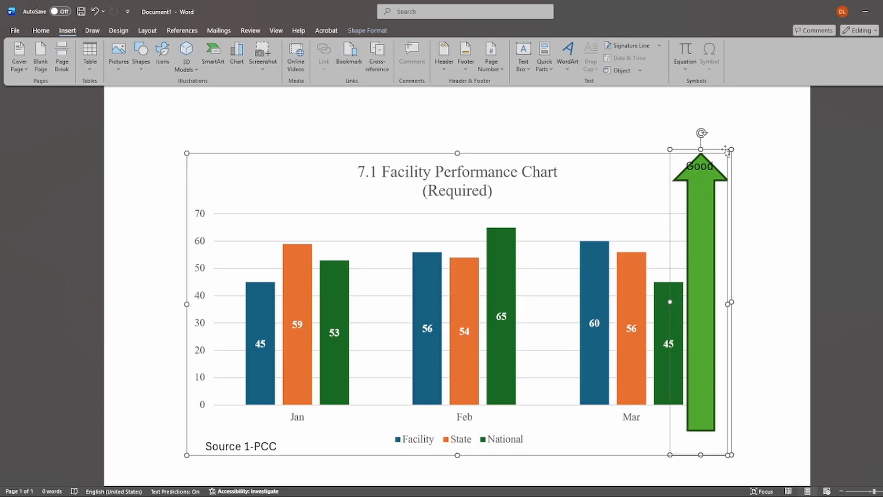
drag(727, 153, 749, 164)
click(715, 175)
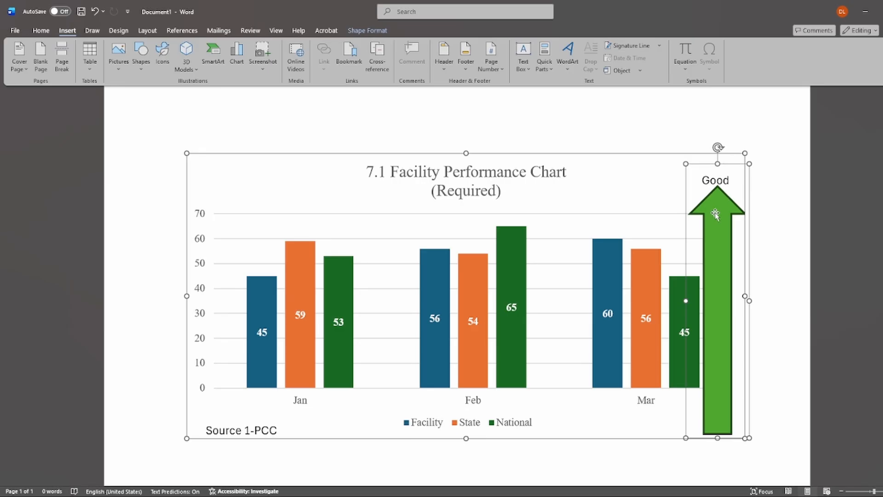
mouse_move(686, 300)
mouse_down()
mouse_move(697, 299)
mouse_move(683, 300)
mouse_up()
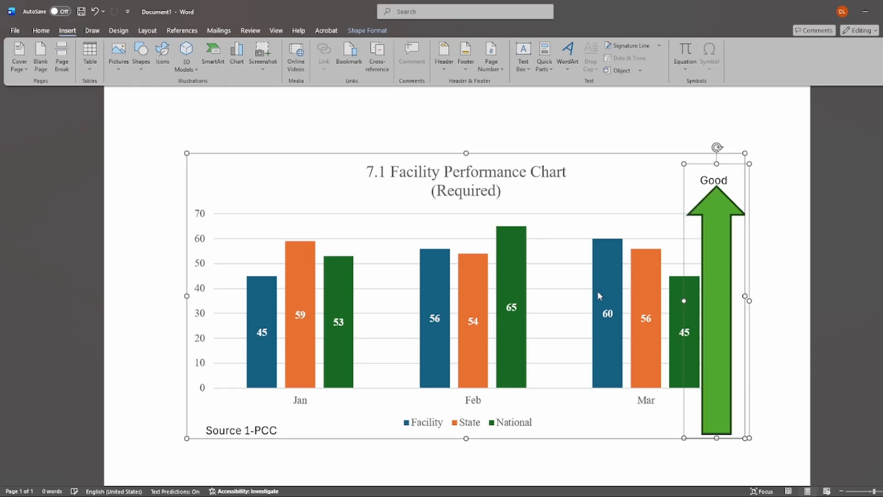
click(791, 292)
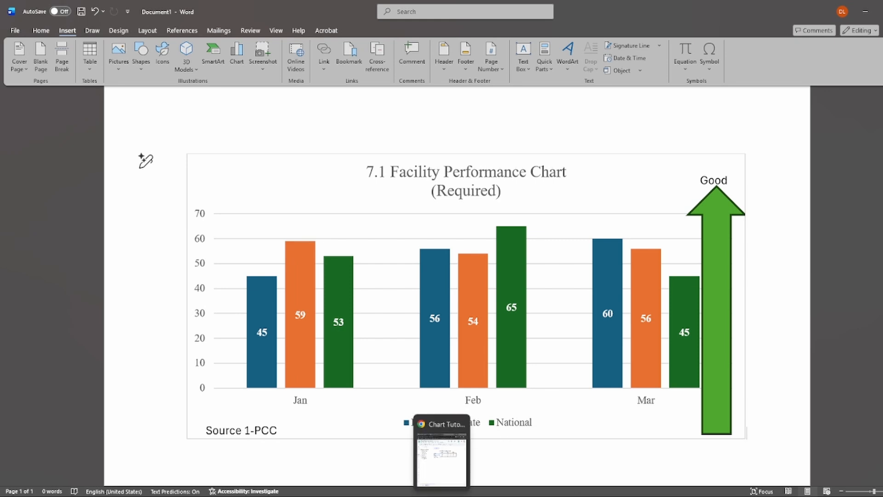
Switch to the "Chart Tutorial - Bar chart 1" Google Sheets file and insert a chart from cells B3:E6
click(441, 494)
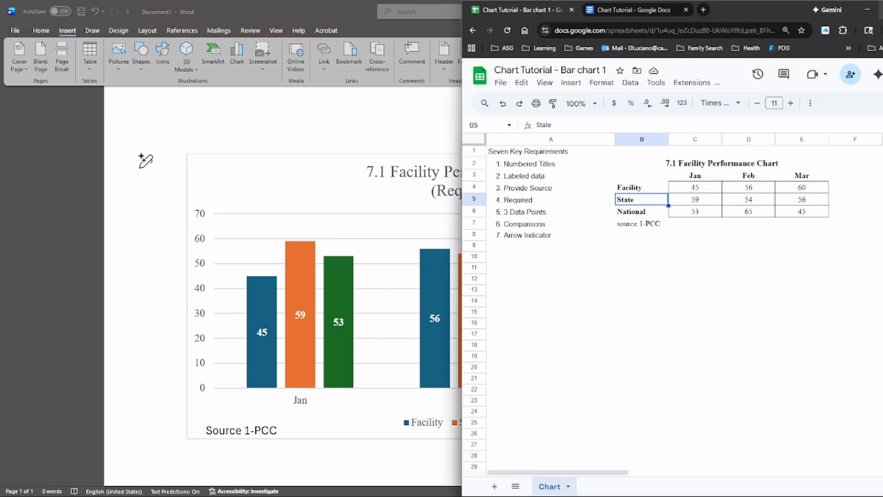
click(882, 9)
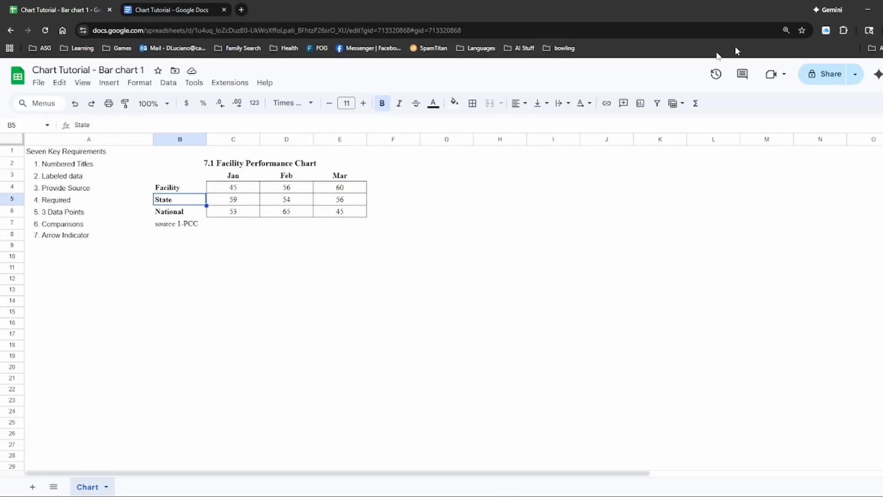
click(168, 179)
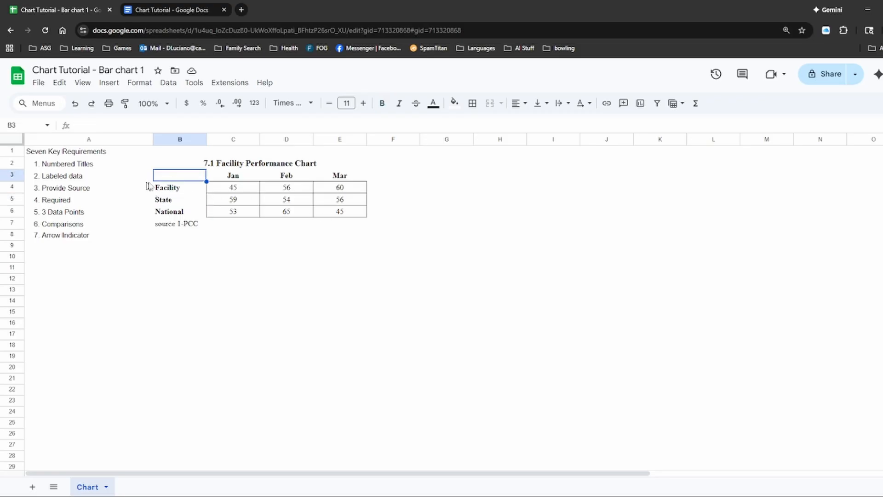
shift+click(362, 214)
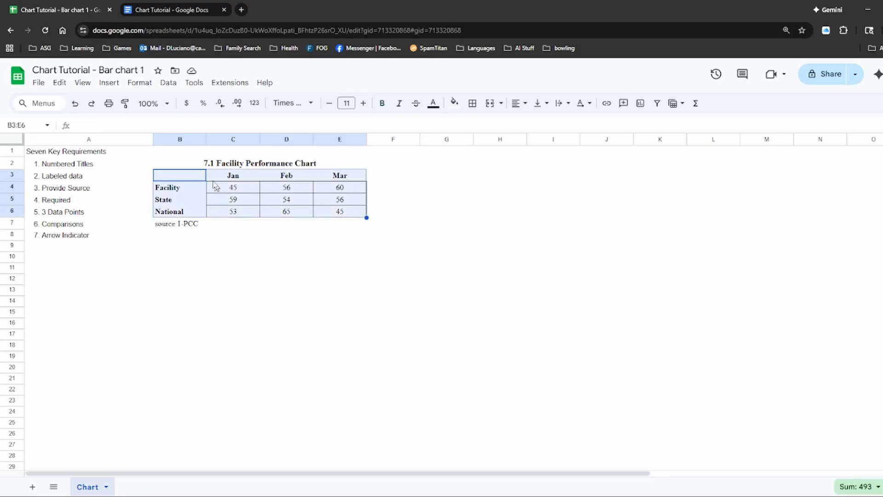
click(109, 83)
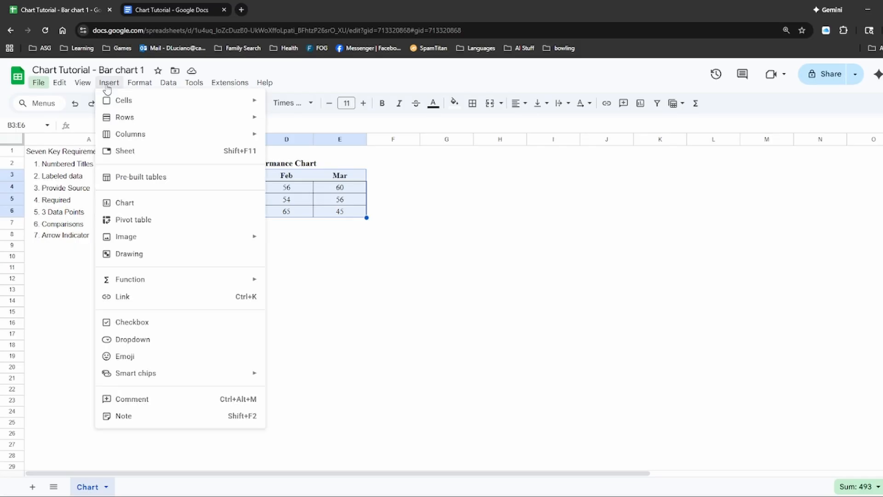
click(124, 204)
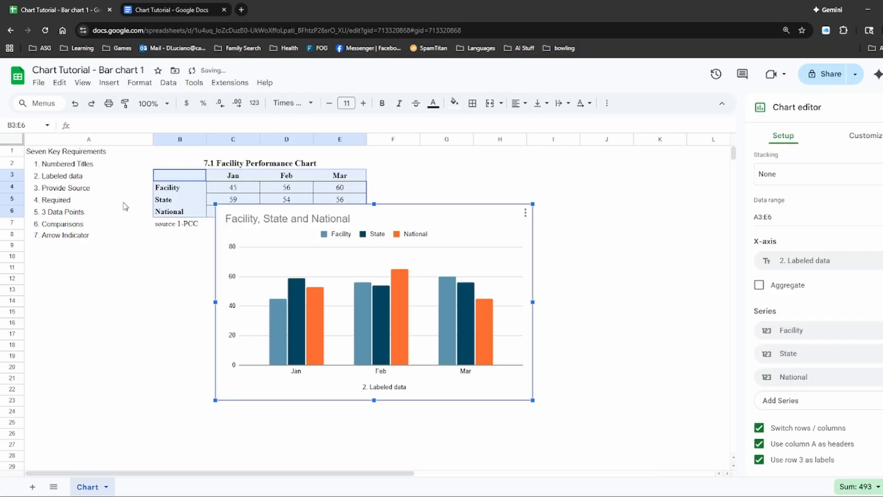
Enlarge the new chart from its corners and place it beside the row labels
drag(214, 203, 138, 156)
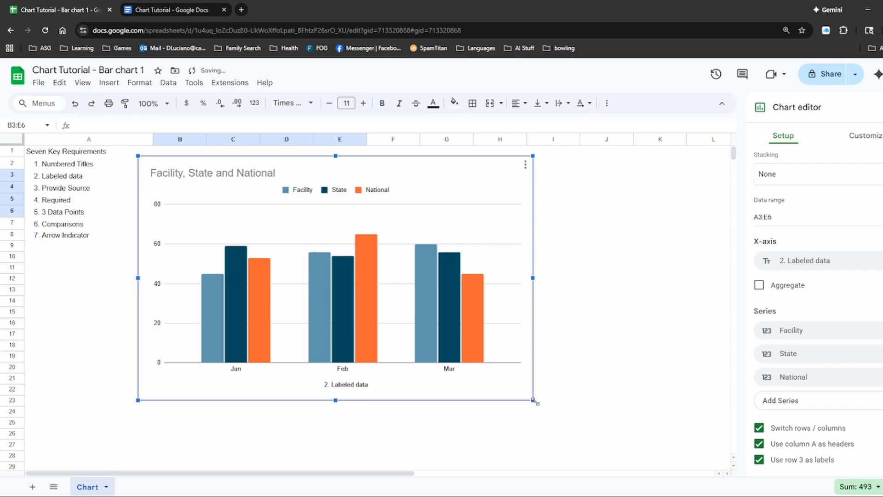
drag(534, 400, 627, 458)
drag(473, 162, 543, 159)
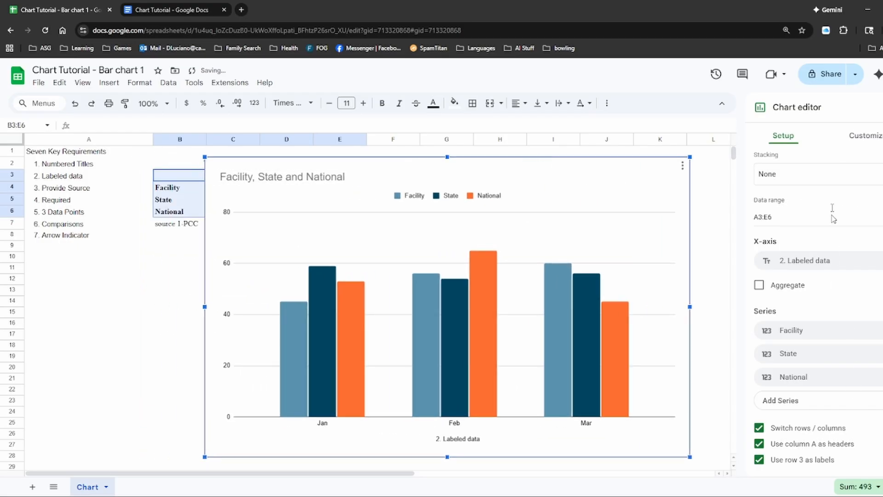
Move the chart down to uncover the table heading and copy the text "7.1 Facility Performance Chart" from merged cell B2:E2
click(180, 177)
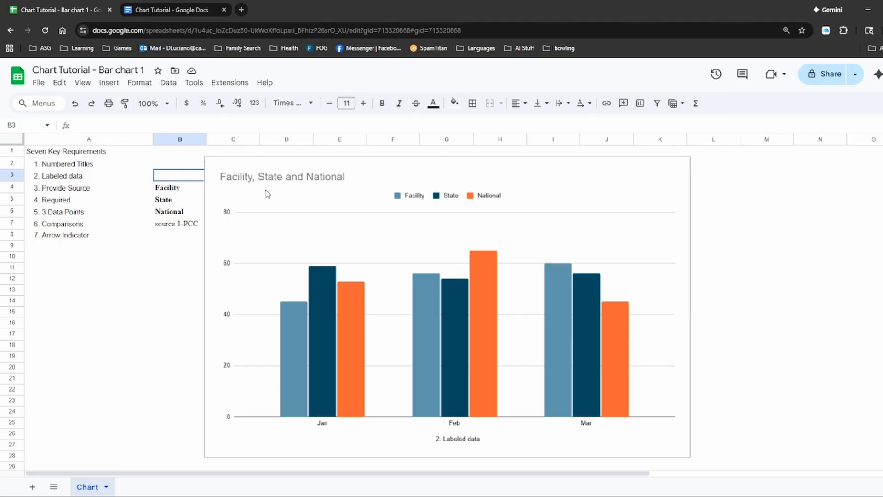
click(358, 172)
drag(418, 167, 415, 198)
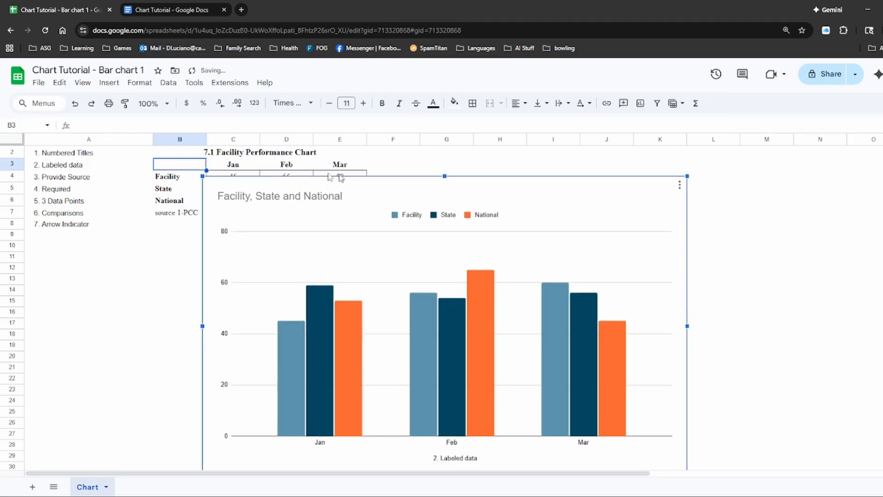
click(230, 153)
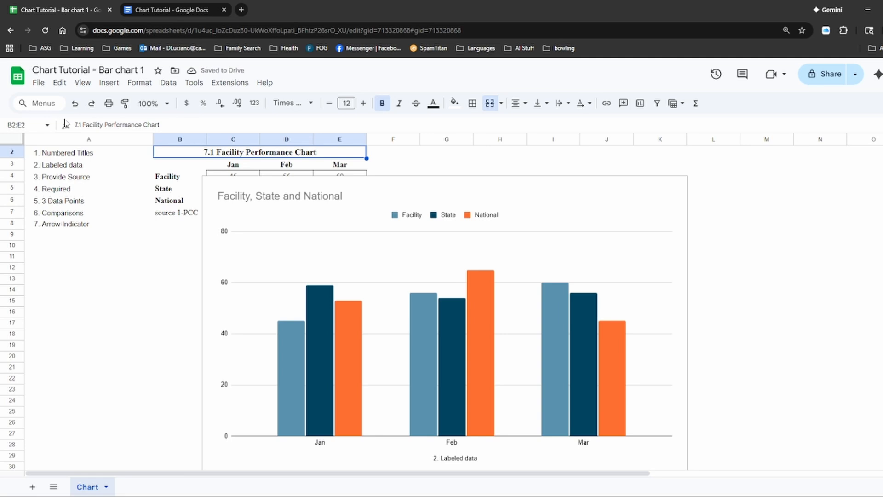
drag(160, 125, 49, 125)
key(ctrl+c)
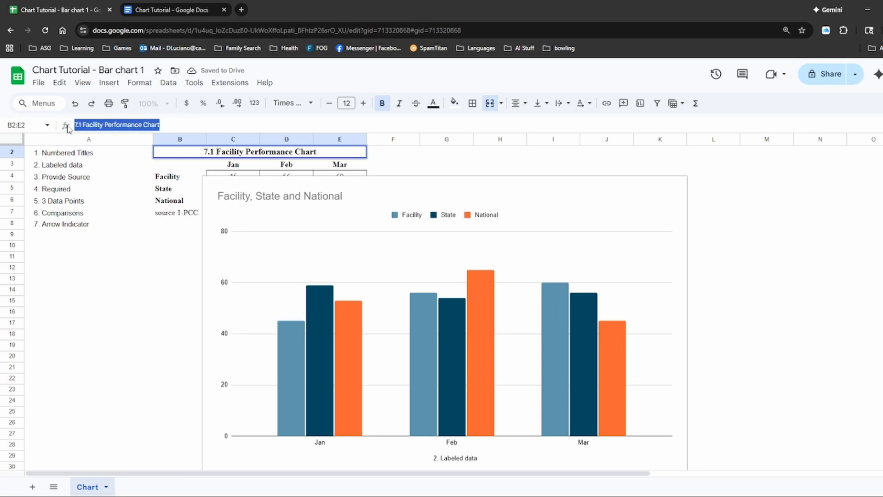
Move the chart back up over the data table and deselect it
click(324, 198)
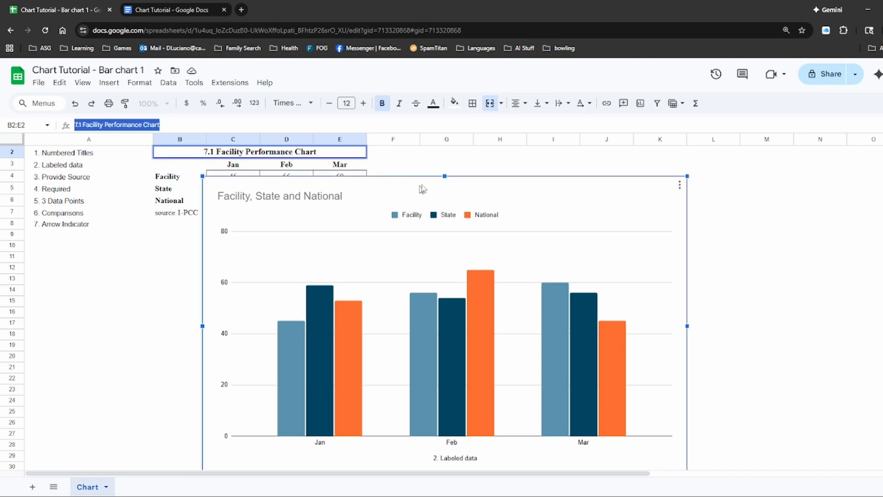
drag(425, 181, 424, 156)
click(723, 213)
Replace the chart title with the copied text "7.1 Facility Performance Chart" and center it
click(254, 171)
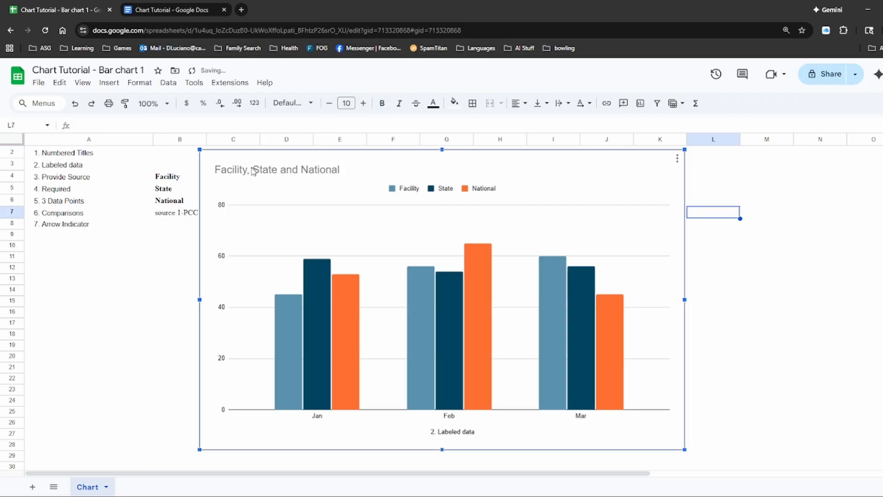
double_click(240, 173)
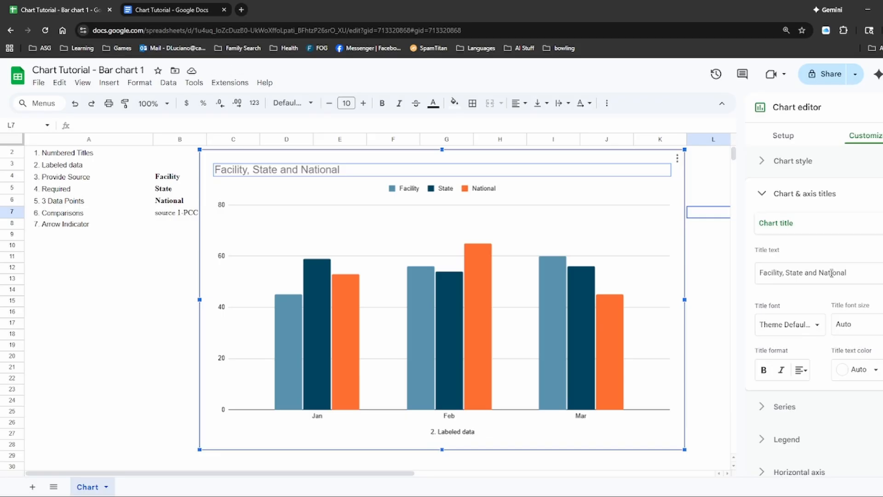
drag(846, 273, 758, 273)
right_click(800, 273)
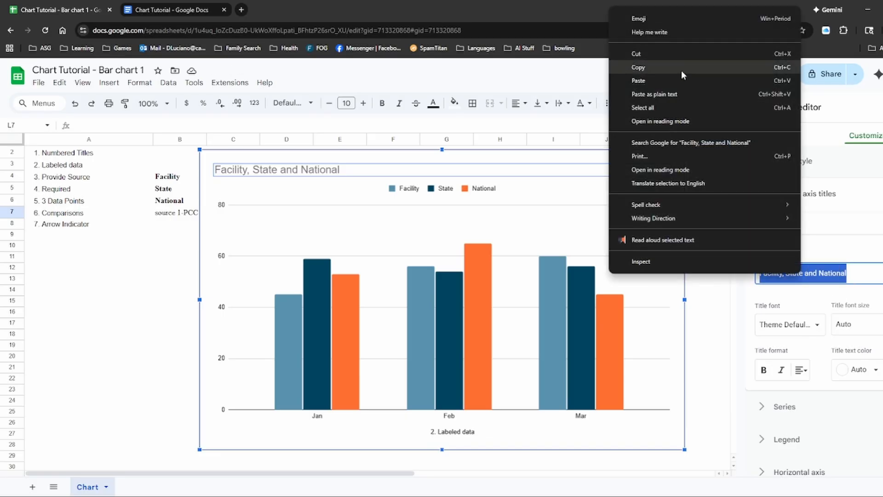
click(669, 83)
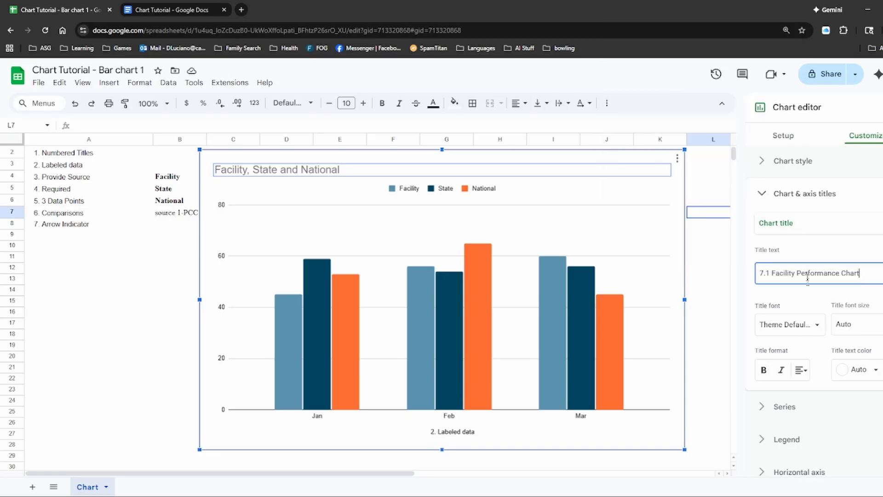
click(800, 370)
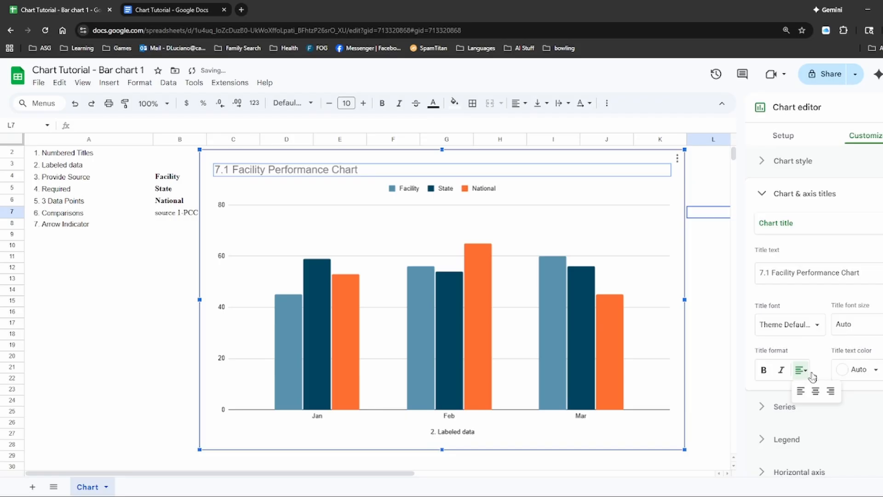
click(816, 390)
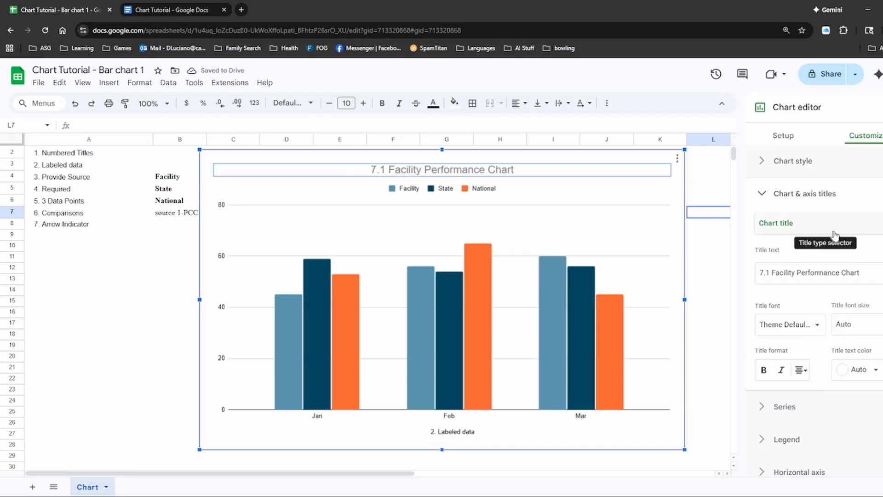
Add the chart subtitle "(Required)" and center it beneath the main title
click(880, 231)
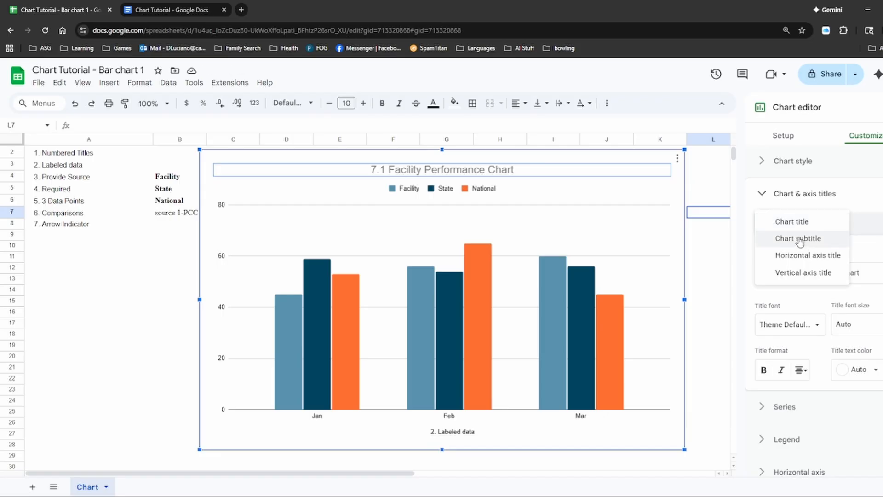
click(800, 239)
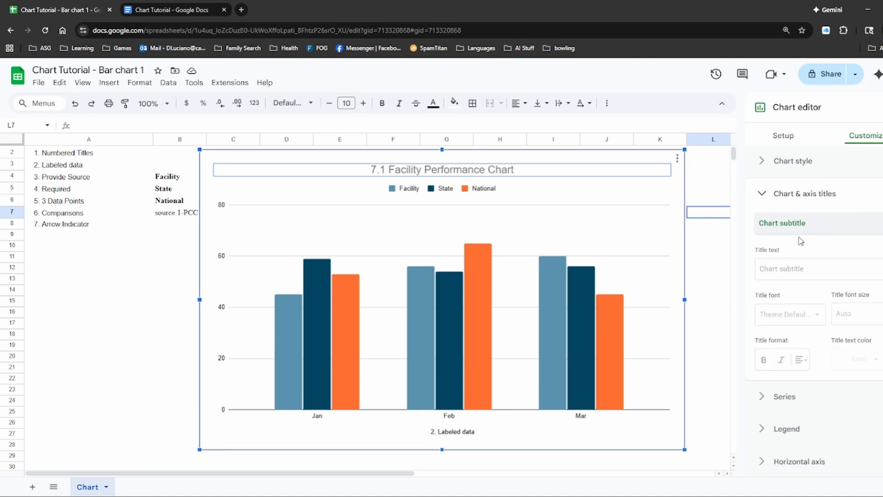
click(814, 262)
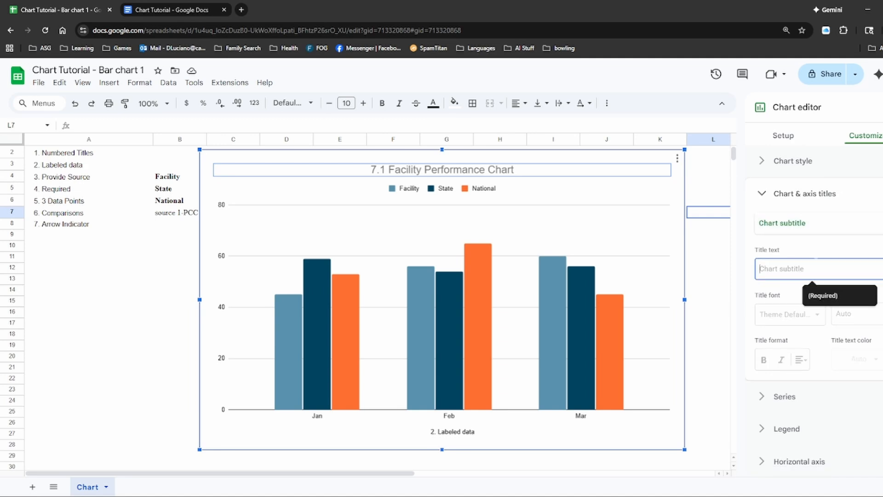
text(()
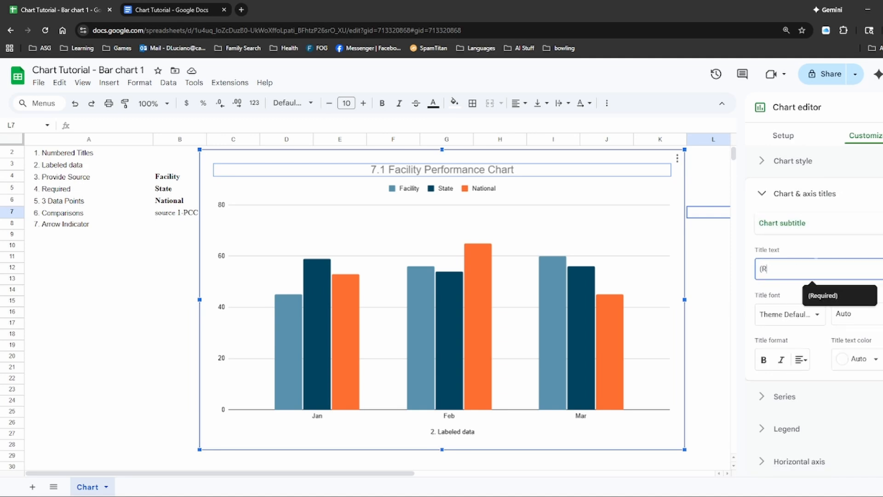
text(R)
click(825, 296)
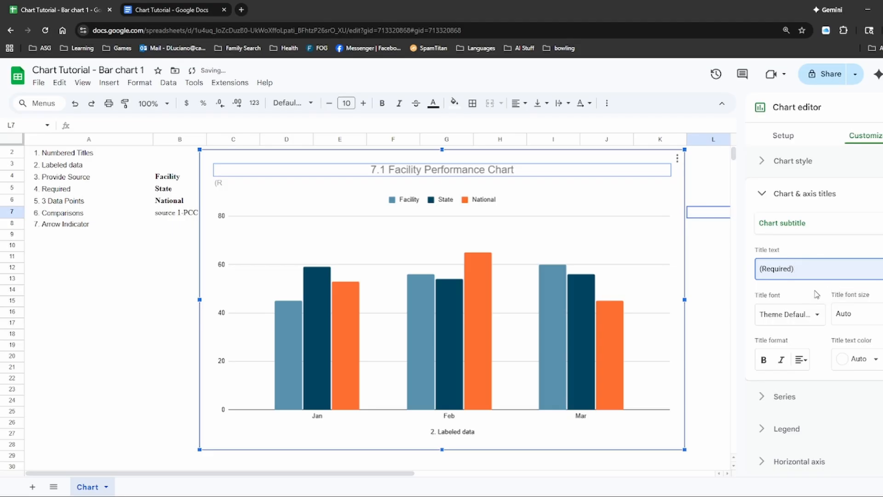
click(799, 363)
click(815, 381)
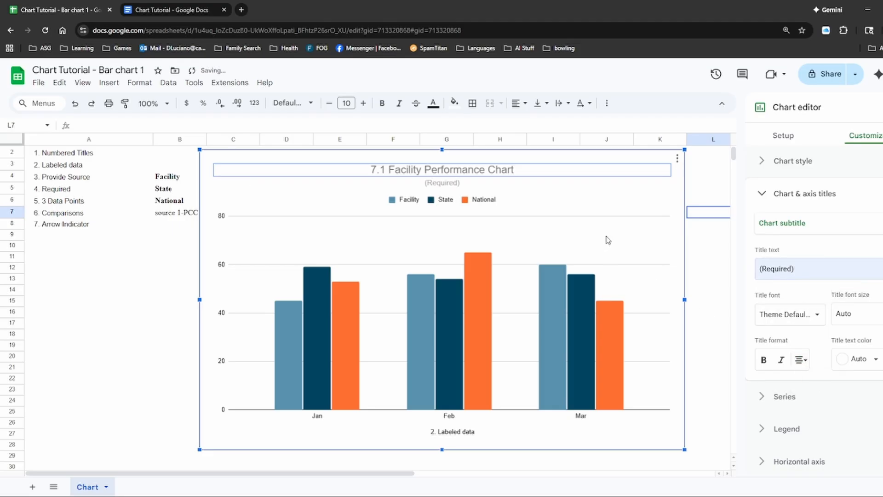
Set the chart legend's position to Bottom
click(407, 200)
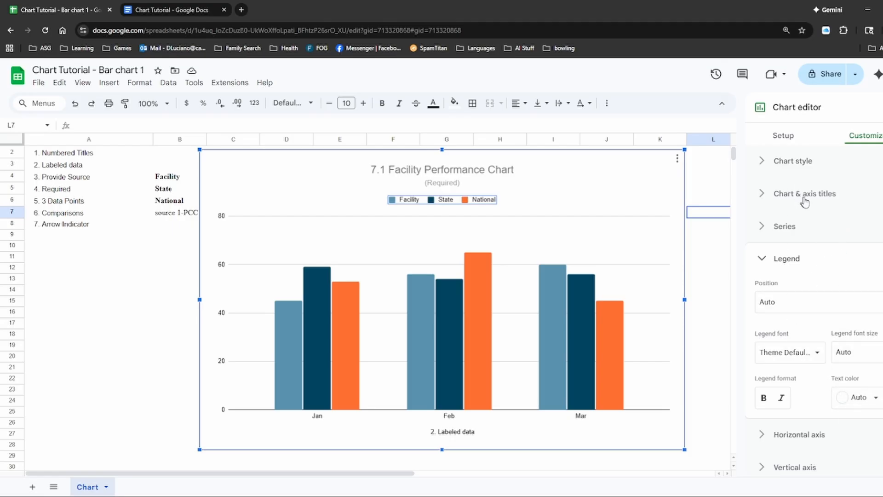
scroll(809, 351, down, 1)
scroll(786, 257, up, 1)
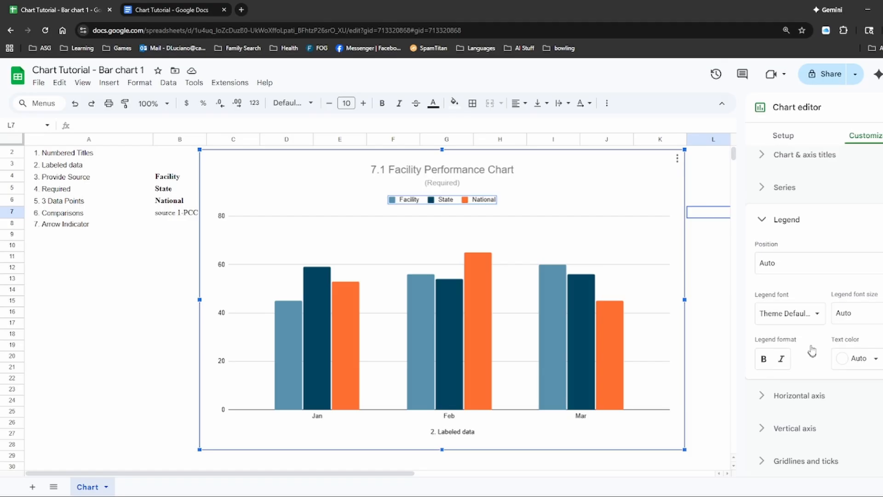
click(415, 204)
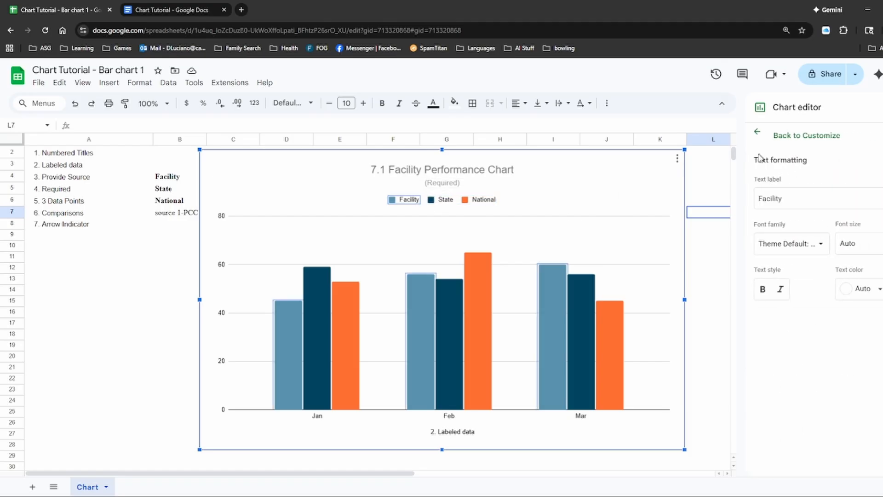
click(570, 212)
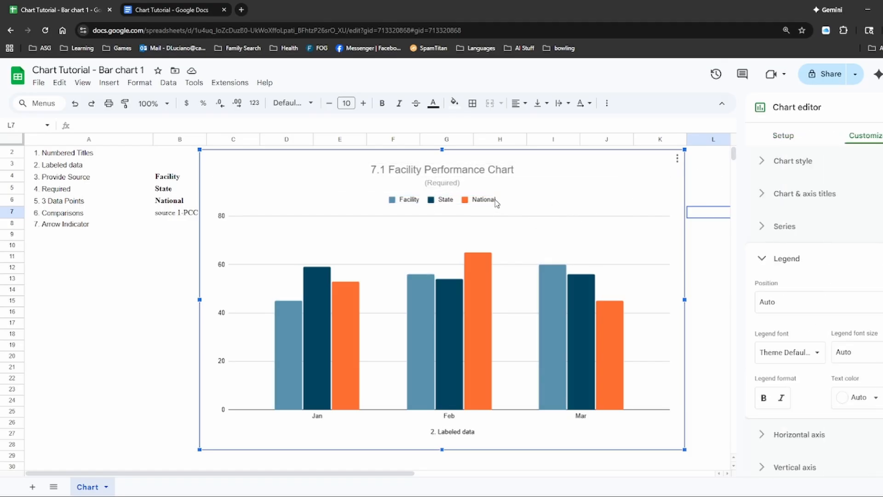
click(494, 200)
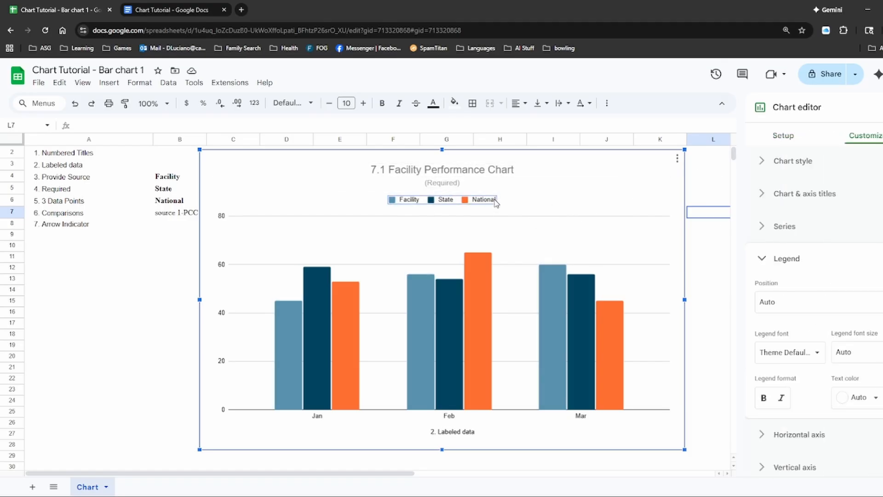
click(822, 312)
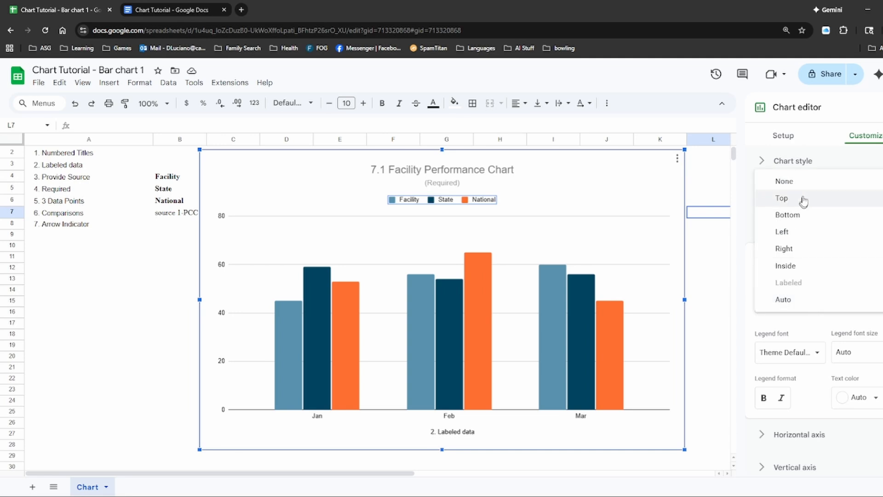
click(796, 220)
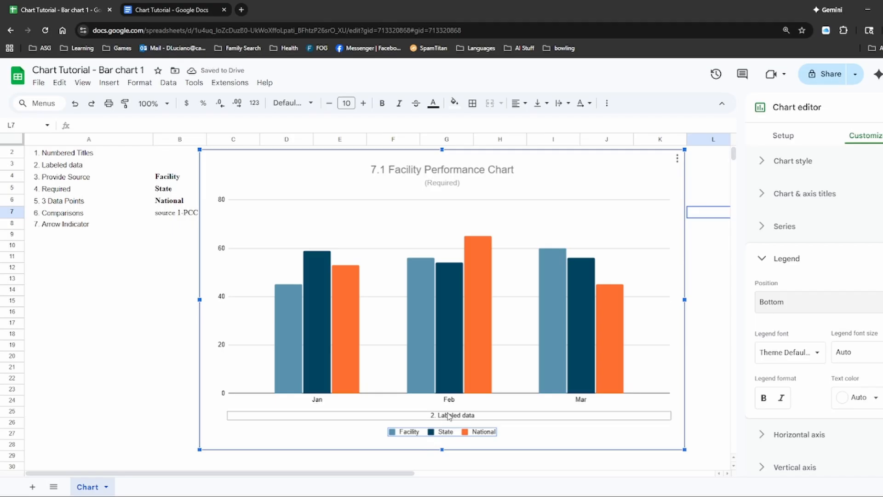
Change the horizontal axis title to "Source 1-PCC" and align it left
click(471, 416)
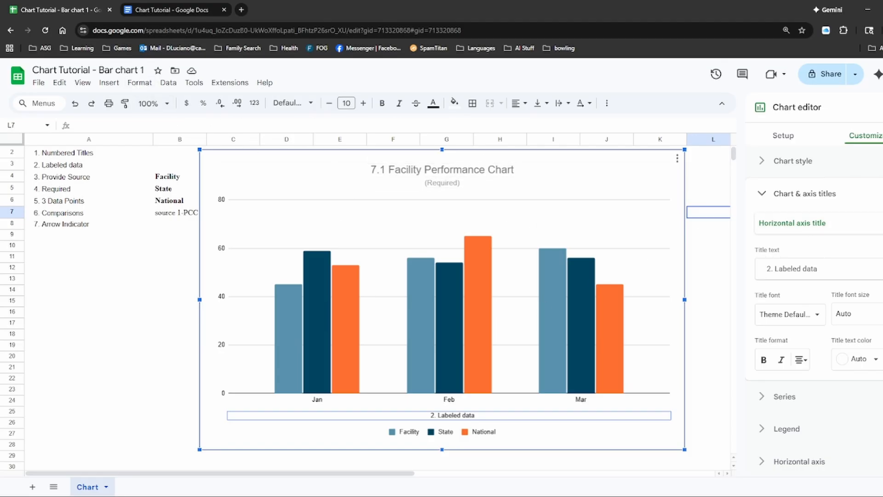
drag(828, 268, 731, 270)
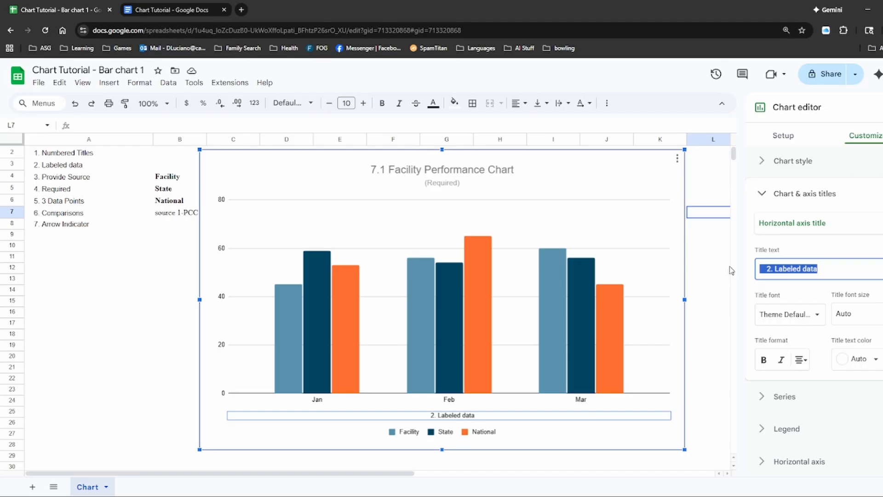
text(S)
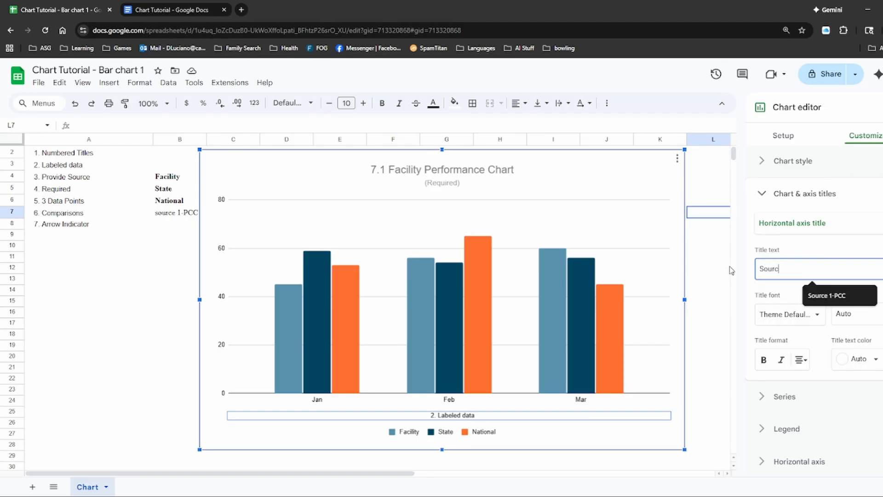
text(ourc)
click(823, 295)
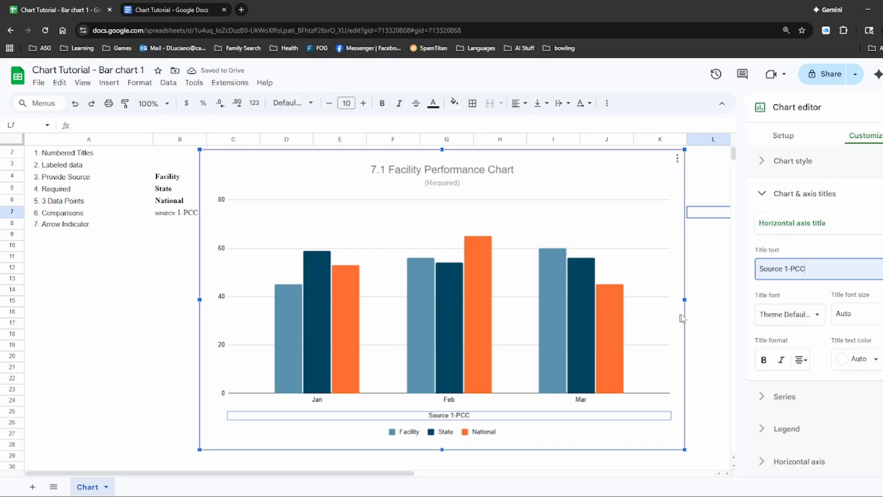
click(802, 361)
click(801, 380)
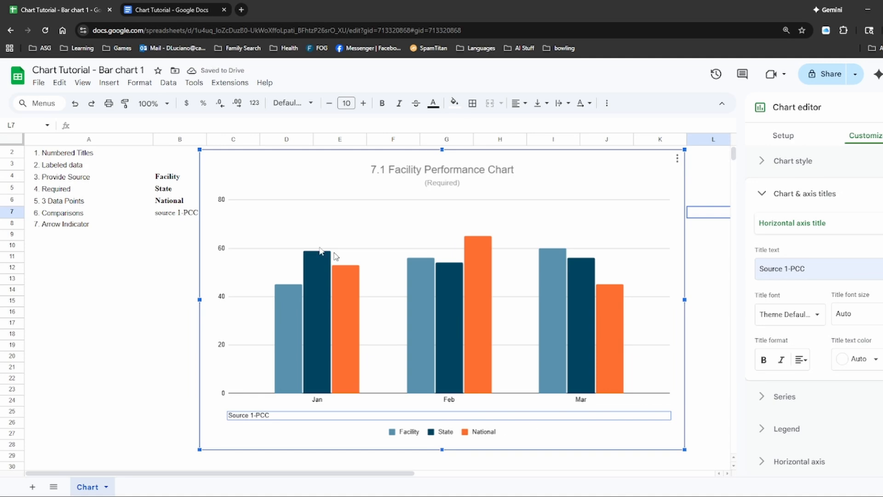
Go over the source, numbered titles and labeled data requirements in column A, and add data labels to the Facility series
click(65, 180)
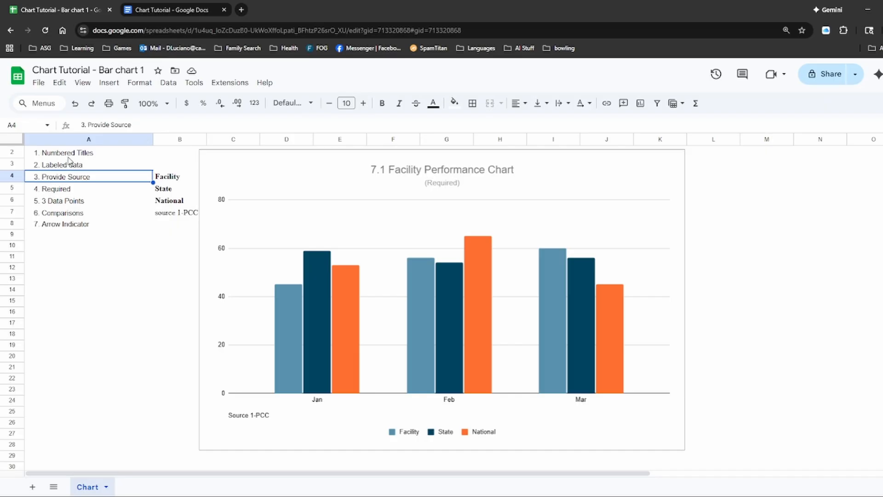
scroll(79, 172, up, 1)
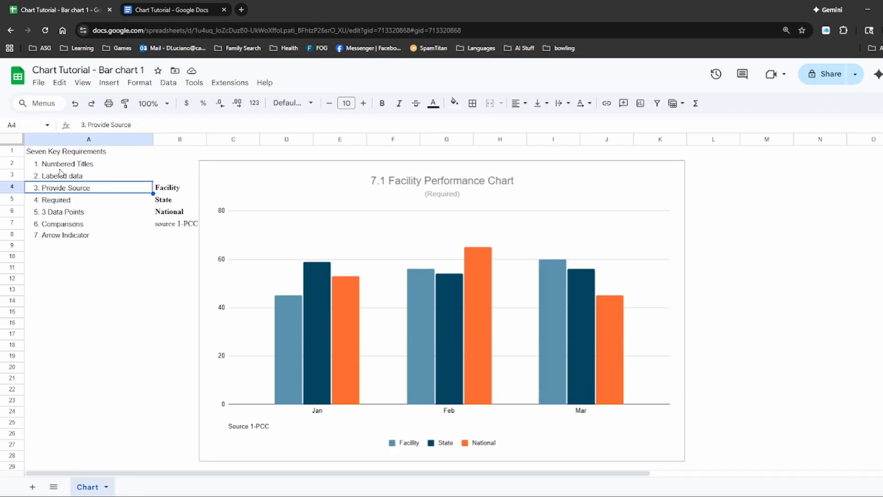
click(58, 165)
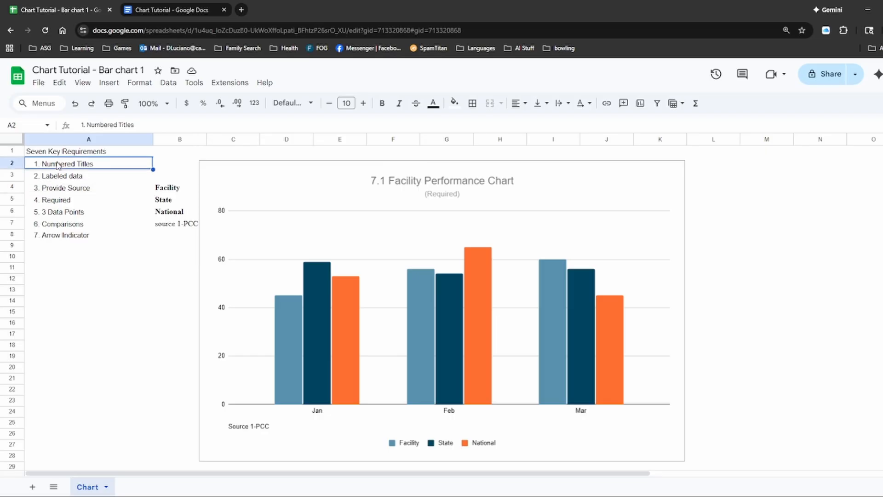
click(62, 177)
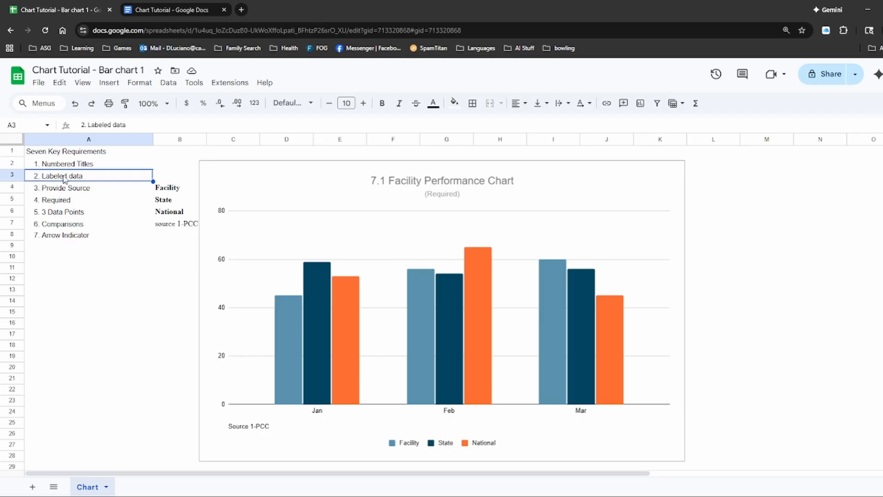
click(288, 329)
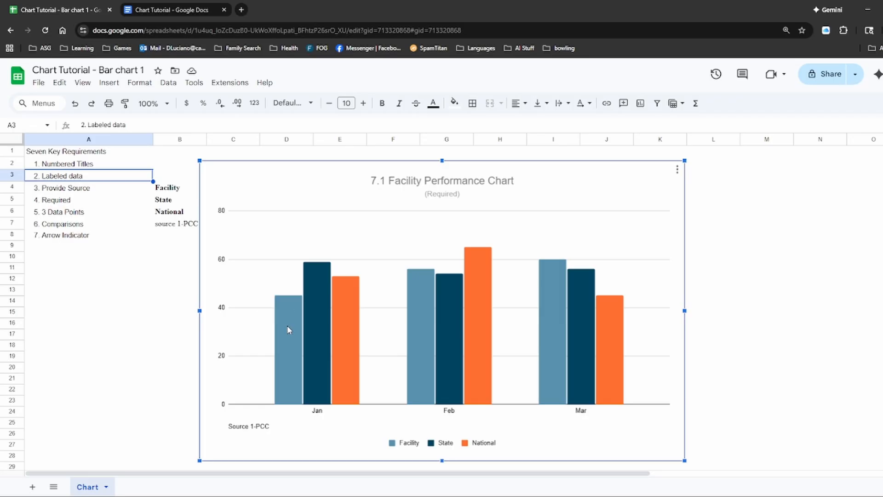
double_click(287, 326)
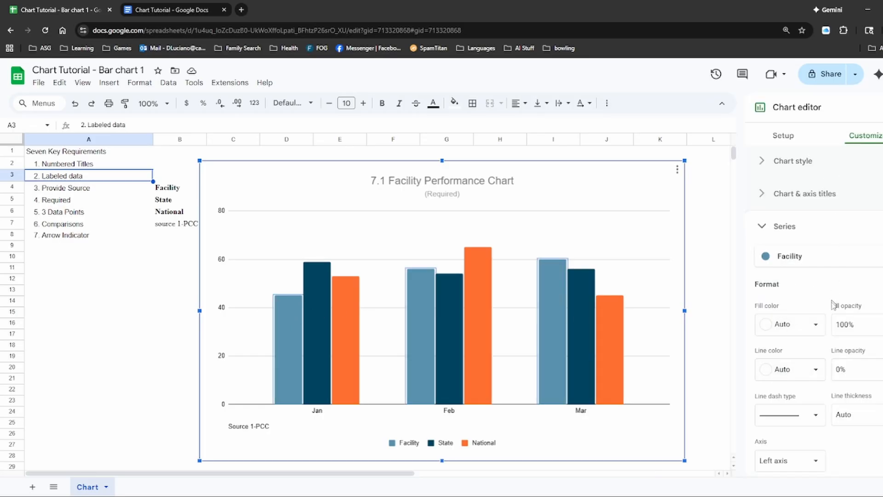
scroll(818, 370, down, 4)
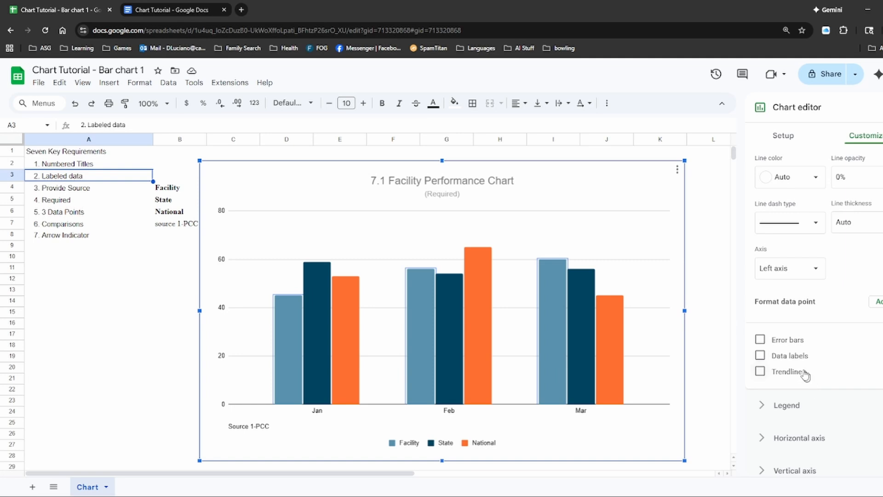
click(760, 356)
Add data labels to the State and National series of the chart
click(323, 328)
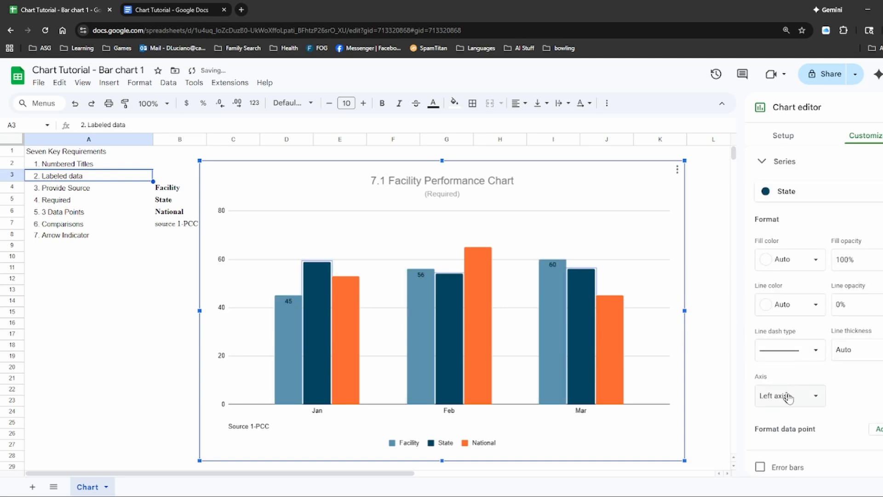
scroll(853, 409, down, 4)
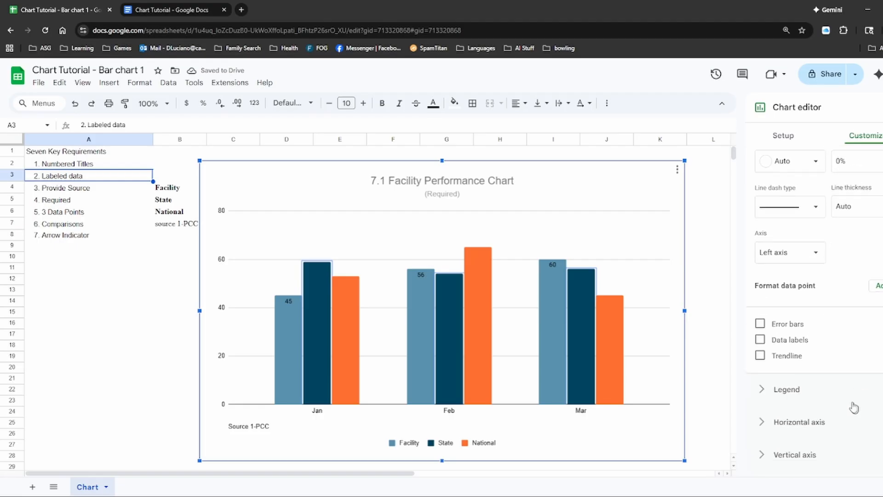
click(760, 301)
click(351, 309)
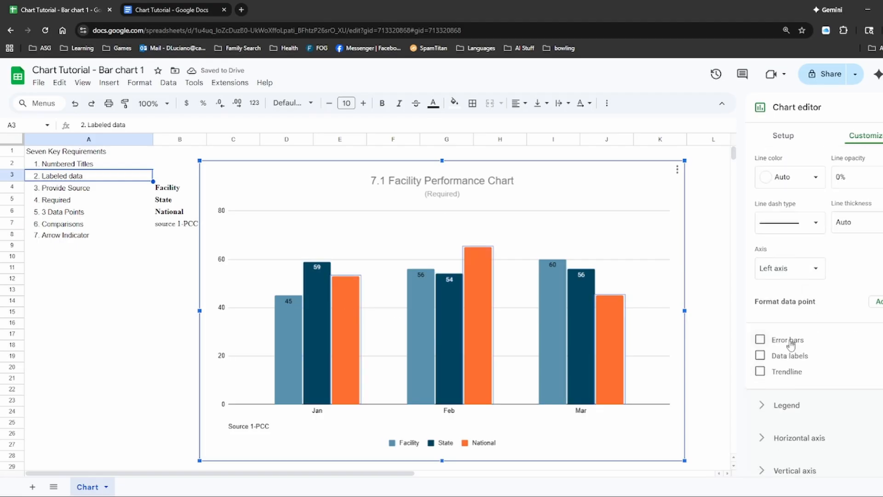
click(788, 357)
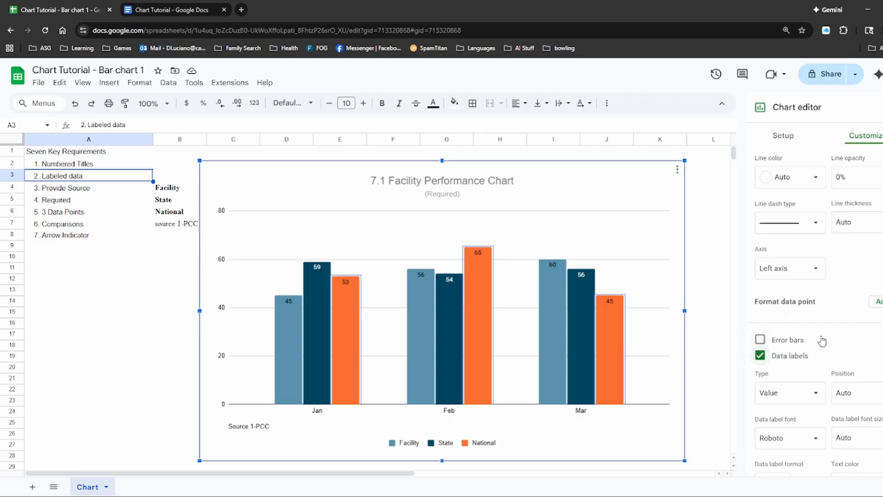
Format the Facility series' data labels in the chart with the Tahoma font and white text
scroll(829, 341, down, 1)
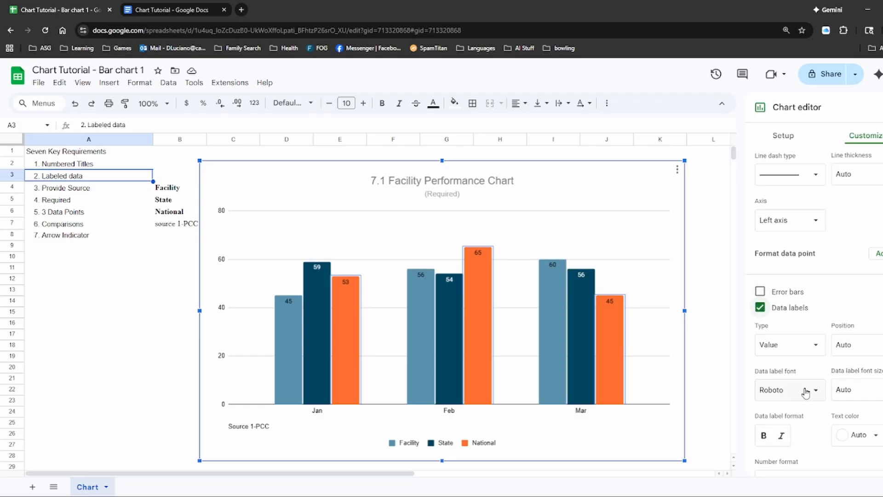
click(292, 341)
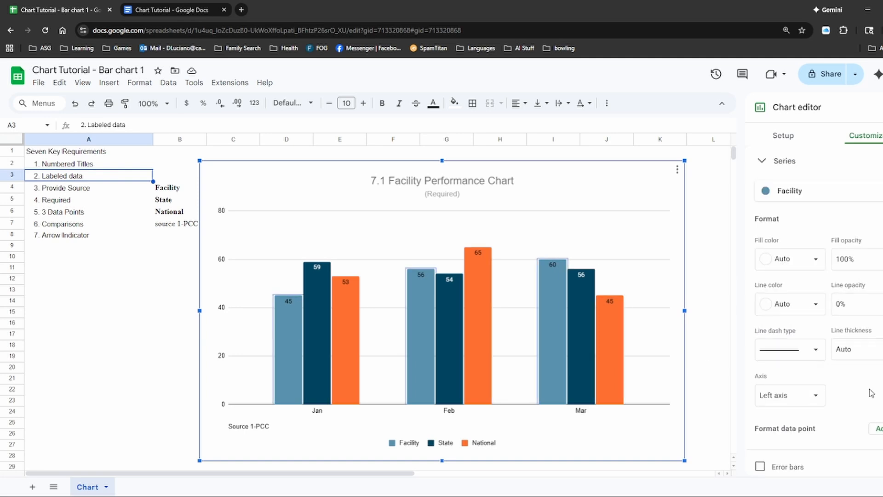
scroll(869, 393, down, 4)
click(812, 373)
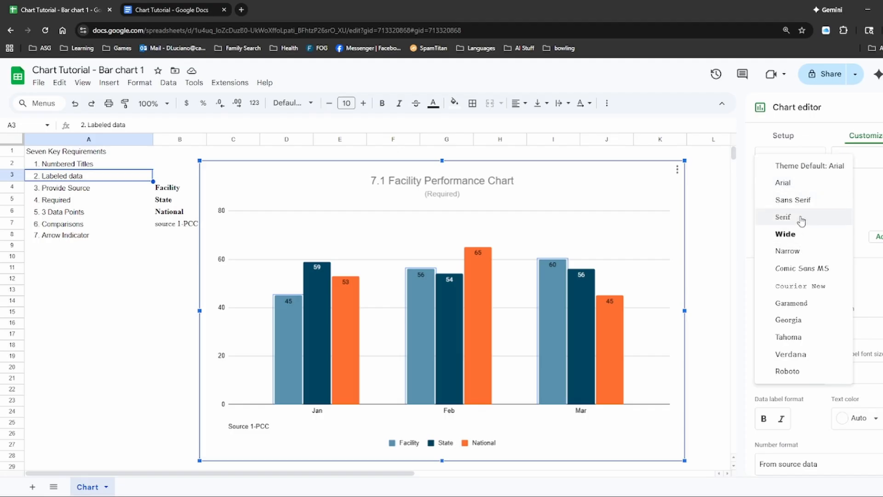
click(797, 340)
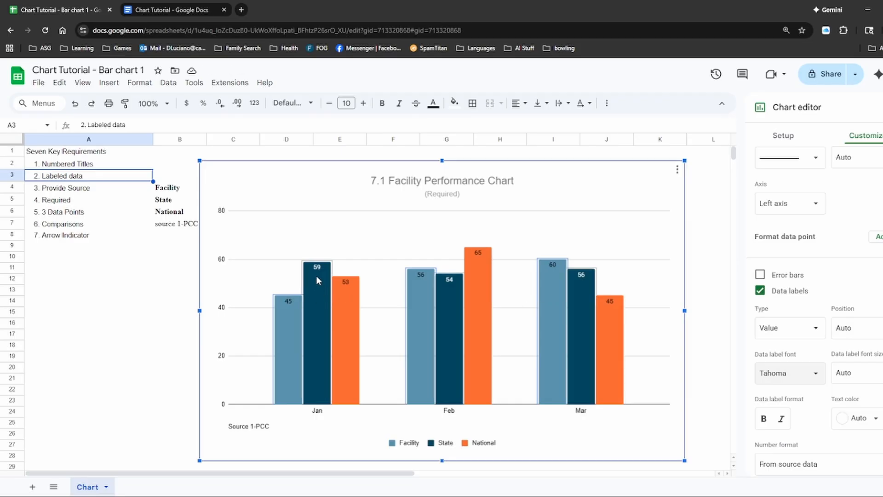
click(815, 373)
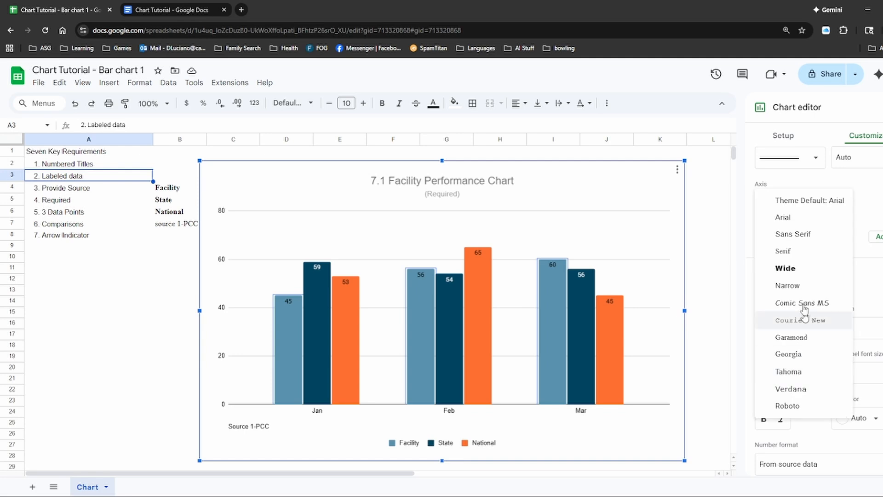
click(796, 373)
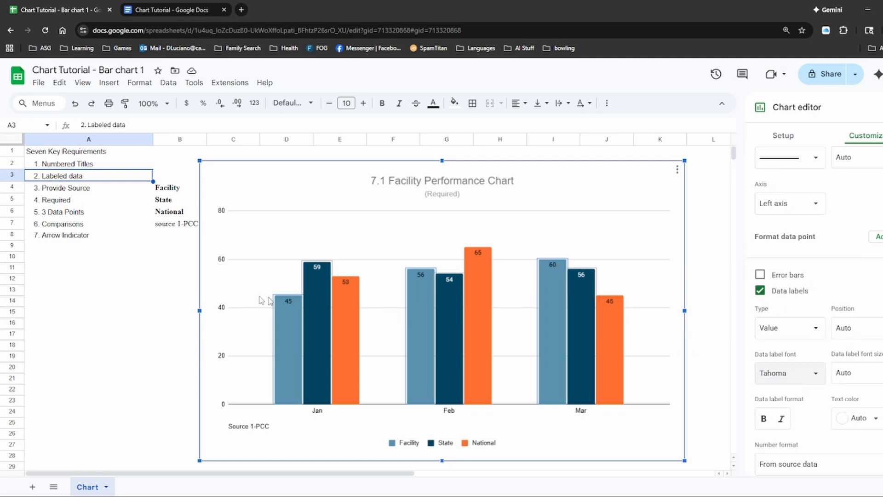
click(874, 418)
click(872, 256)
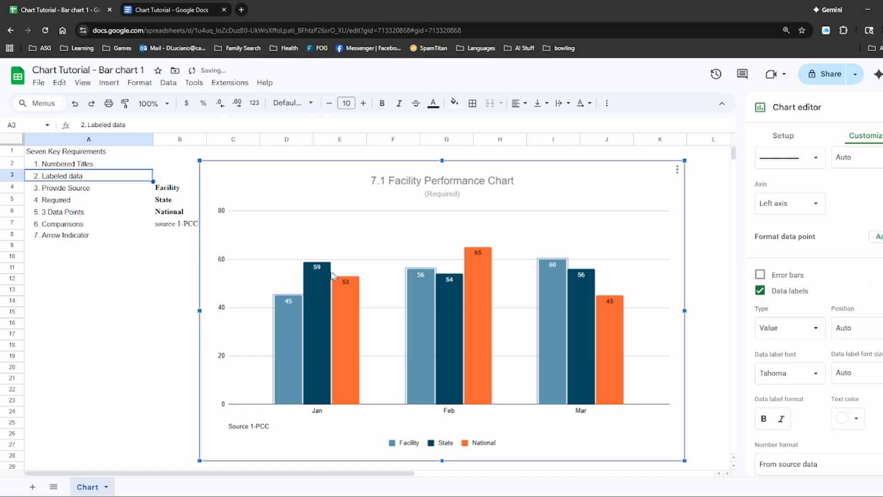
Format the State series' data labels in the chart with the Tahoma font and white text
click(321, 277)
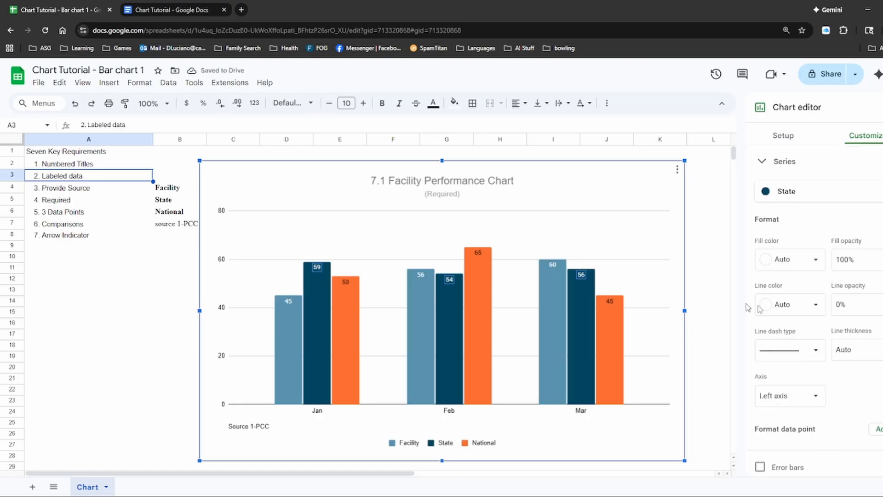
scroll(816, 395, down, 4)
click(813, 370)
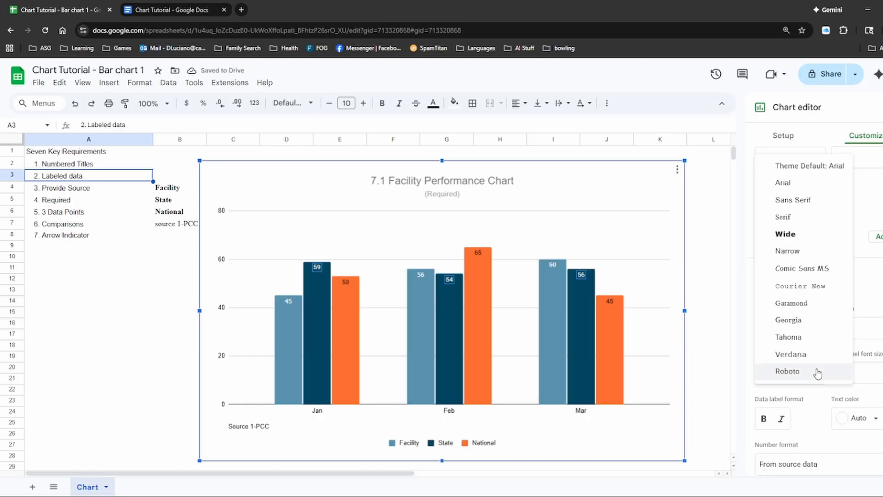
click(802, 338)
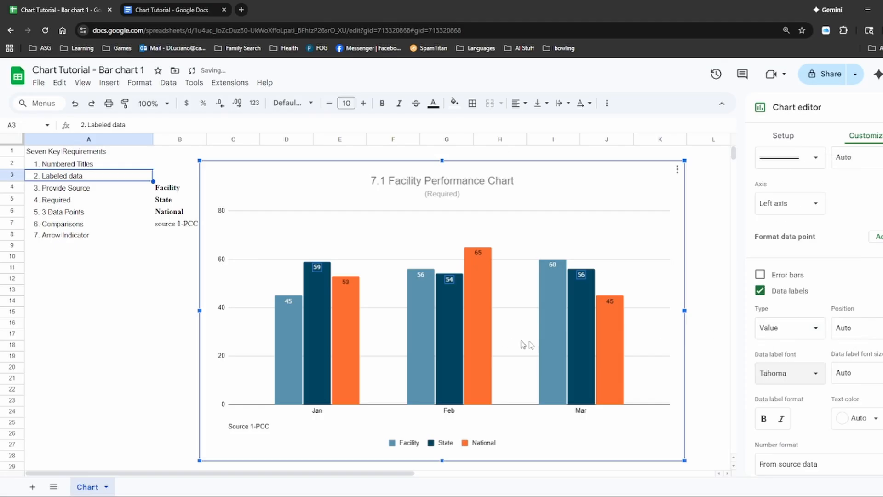
click(856, 418)
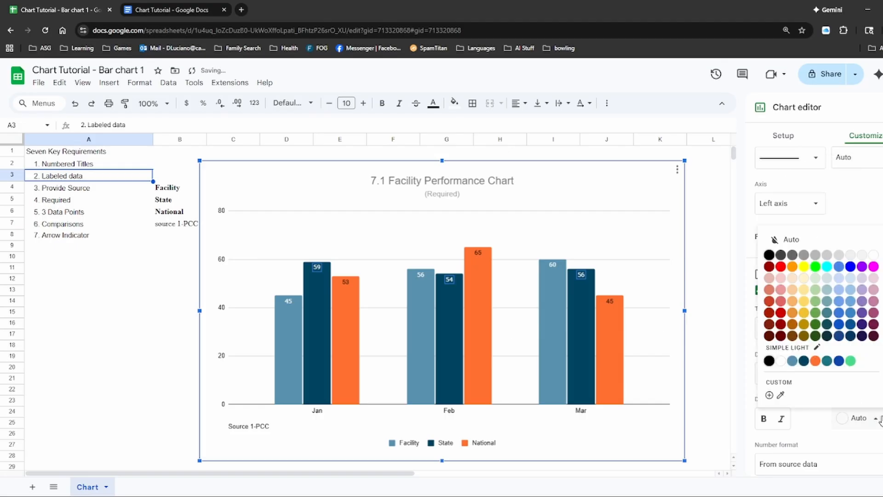
click(868, 256)
Format the National series' data labels in the chart with the Tahoma font and white text
click(346, 285)
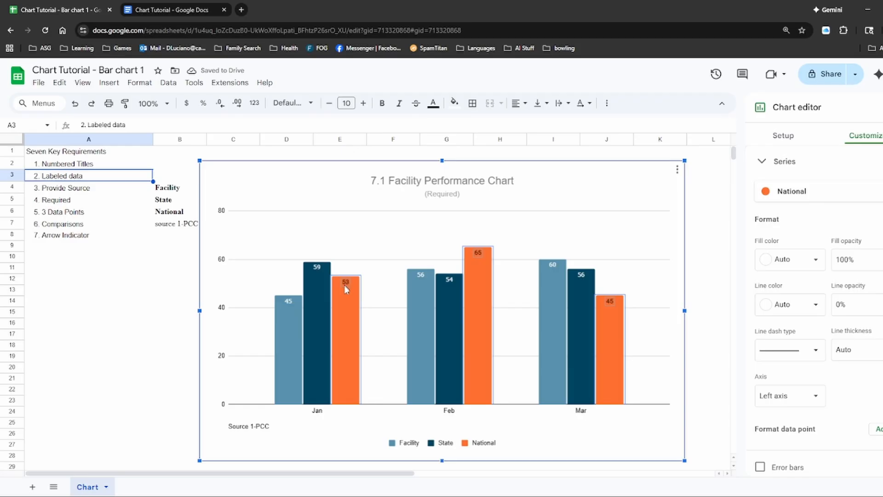
scroll(796, 355, down, 4)
click(814, 373)
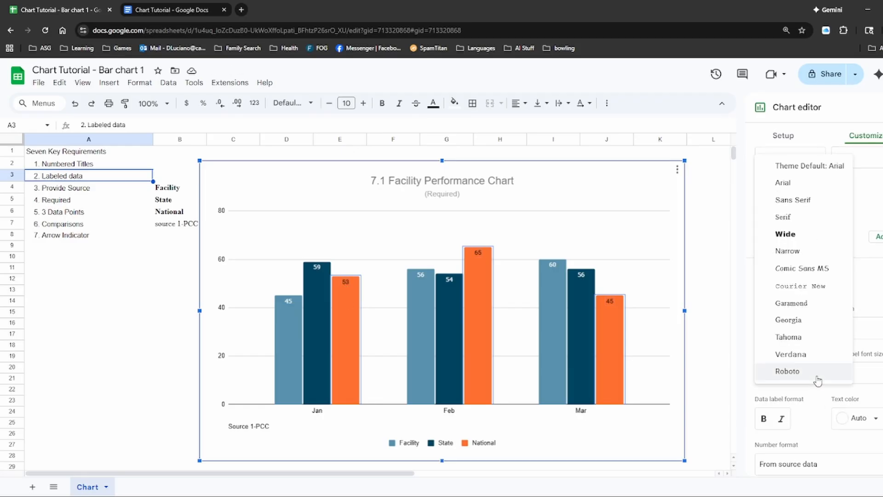
click(808, 336)
click(876, 422)
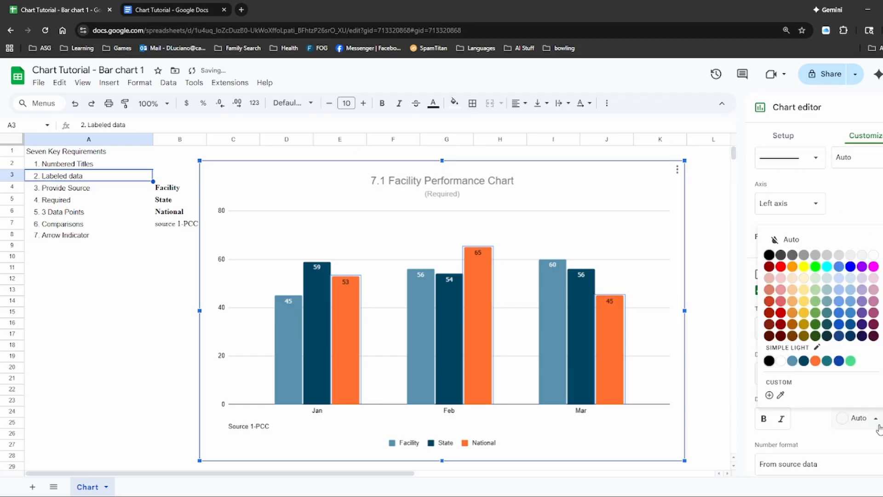
click(873, 258)
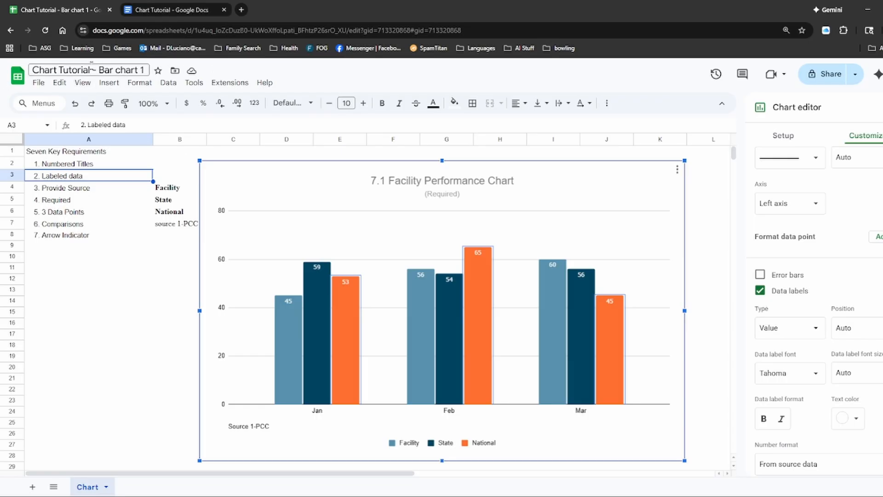
Switch to the Chart Tutorial document in Google Docs and import the 7.1 Facility Performance Chart from the "Chart Tutorial - Bar chart 1" spreadsheet, linked
click(188, 11)
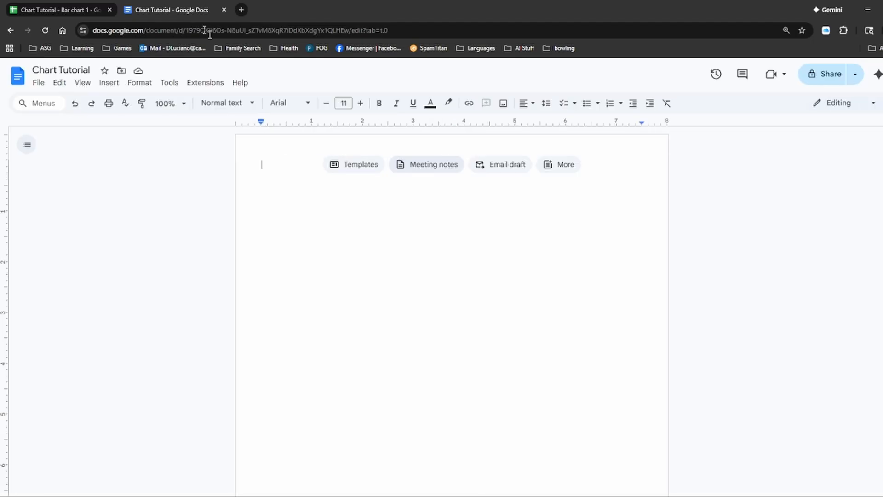
click(108, 84)
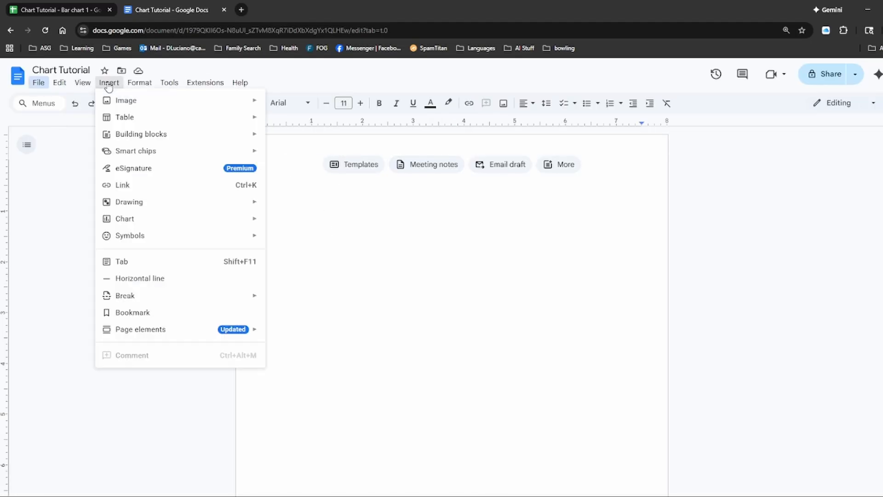
mouse_move(144, 224)
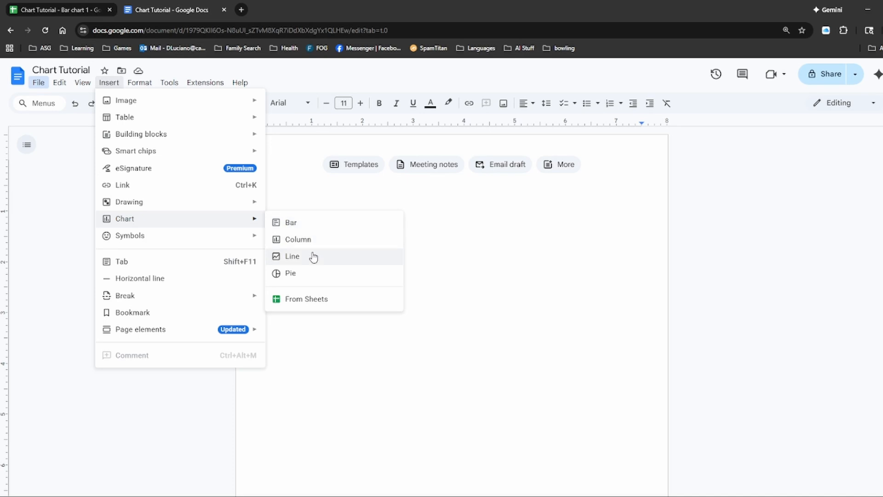
click(313, 301)
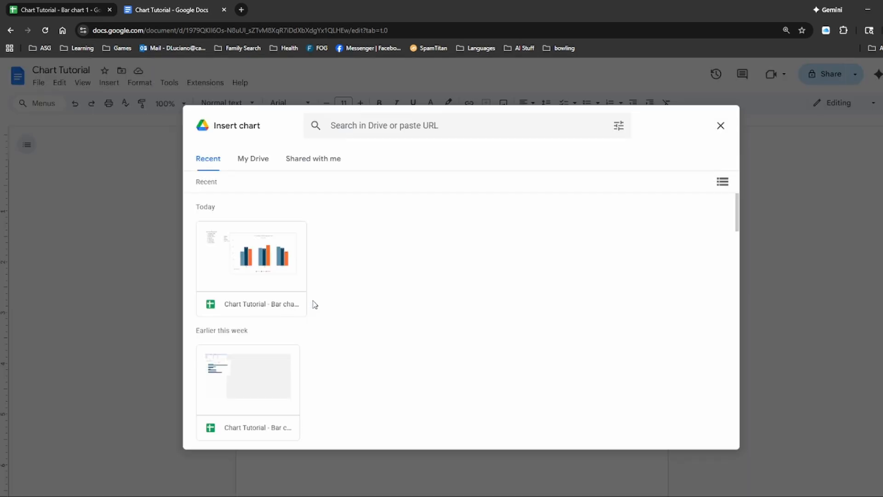
double_click(288, 239)
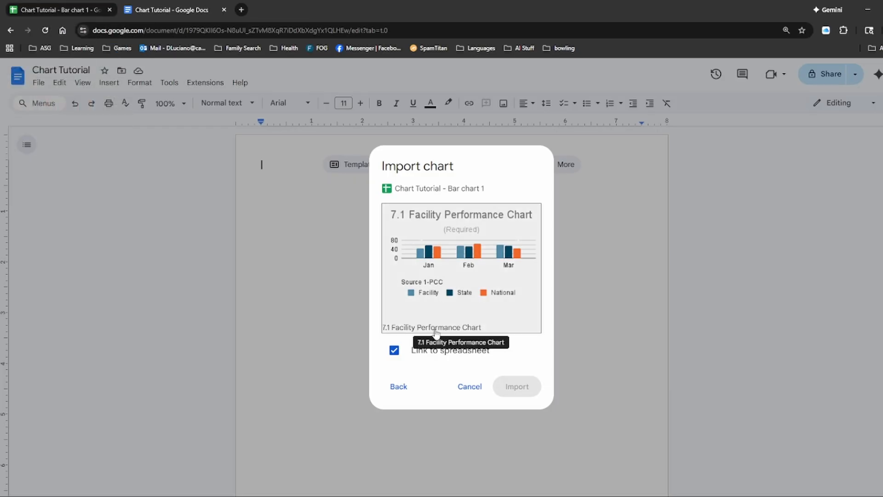
click(473, 243)
click(518, 389)
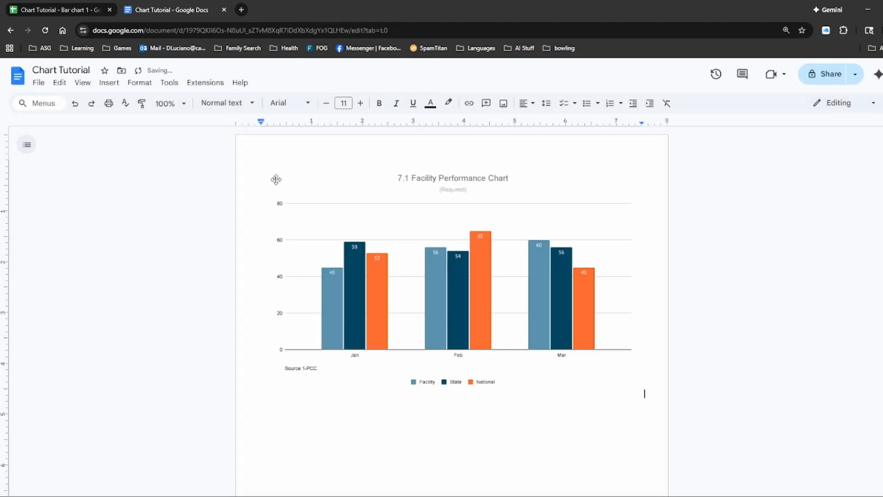
Shrink the imported chart to about 7.2 inches wide and place it in front of text near the top of the page
click(276, 179)
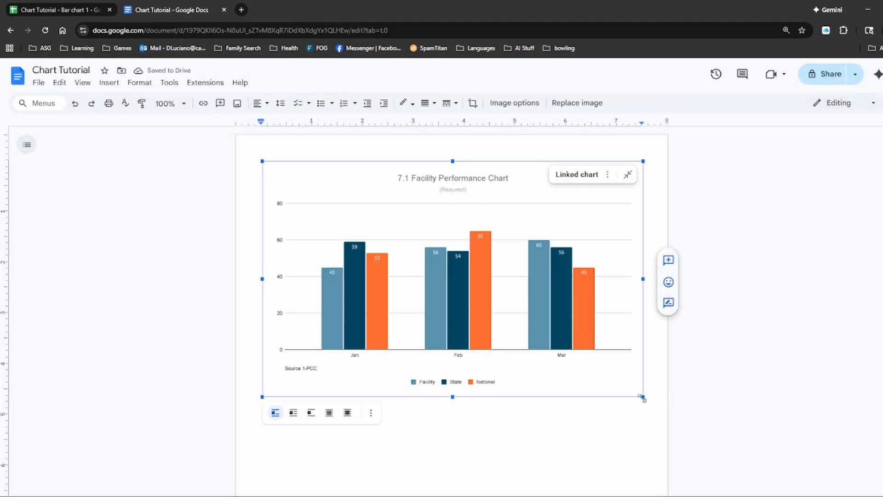
mouse_move(643, 398)
mouse_down()
mouse_move(550, 357)
mouse_move(487, 301)
mouse_move(630, 389)
mouse_up()
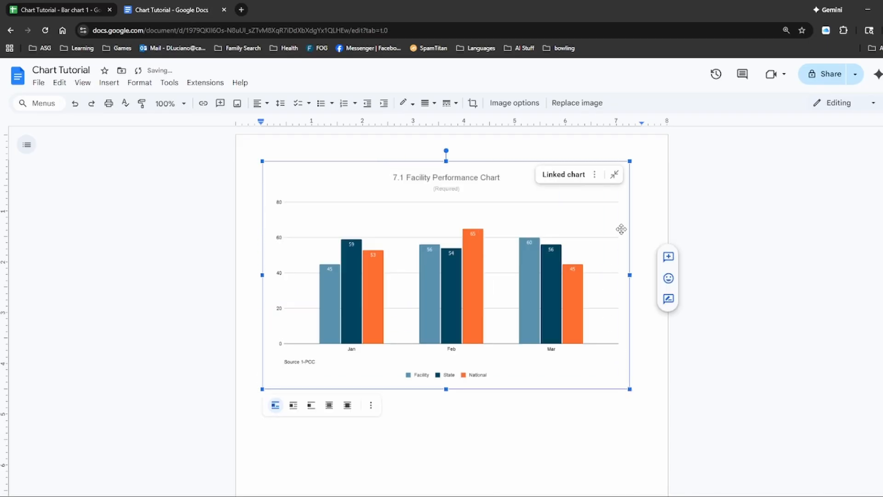
click(347, 406)
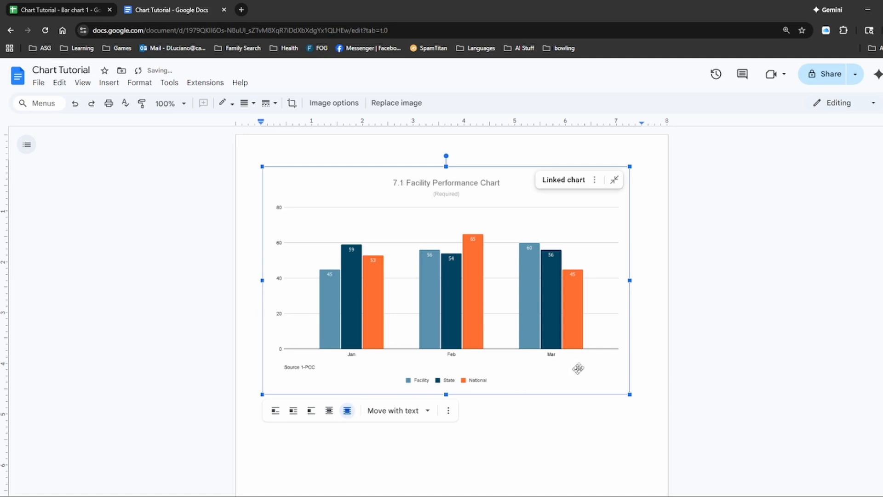
drag(573, 209, 546, 283)
drag(319, 265, 319, 167)
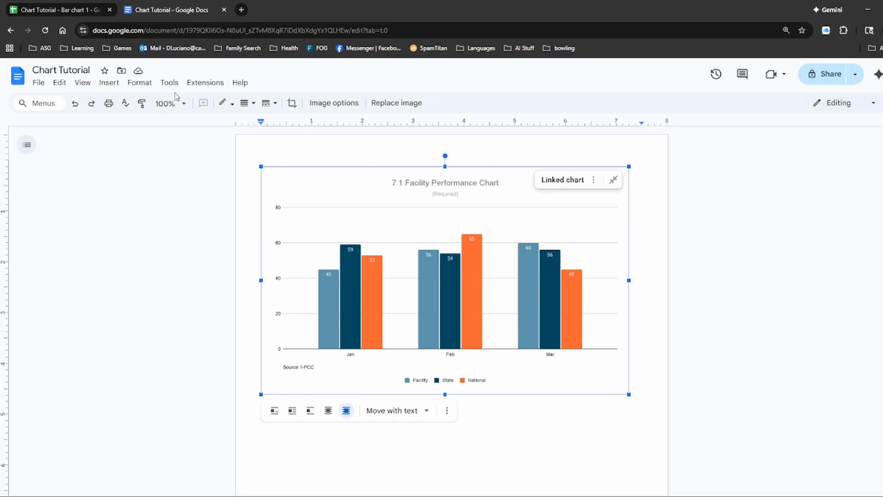
click(536, 425)
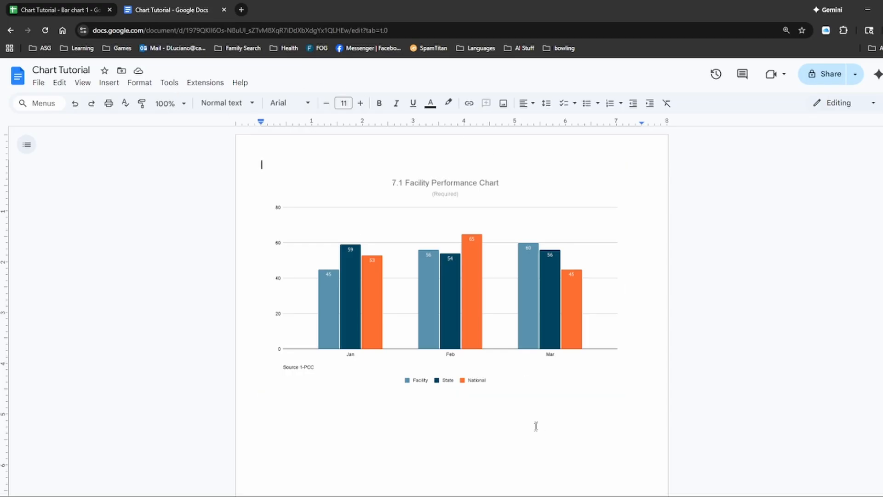
Create a new drawing in the document and draw an up arrow about 0.4 inches wide and 2 inches tall
click(169, 83)
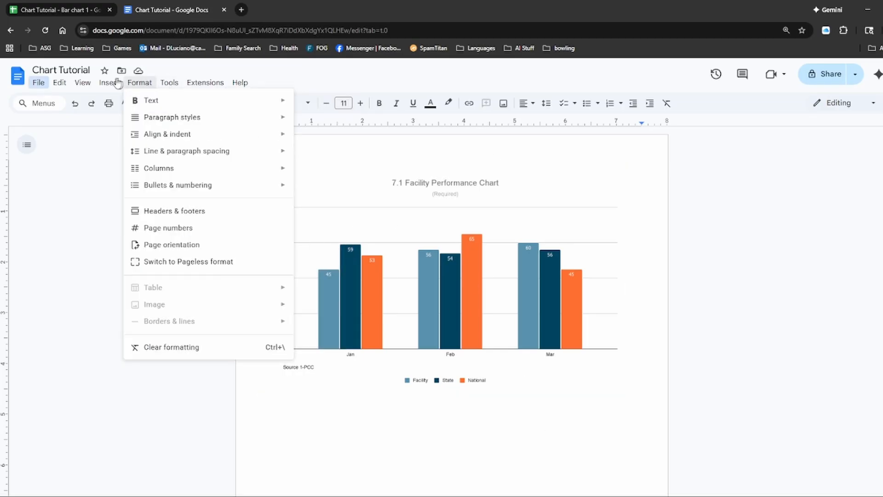
mouse_move(109, 83)
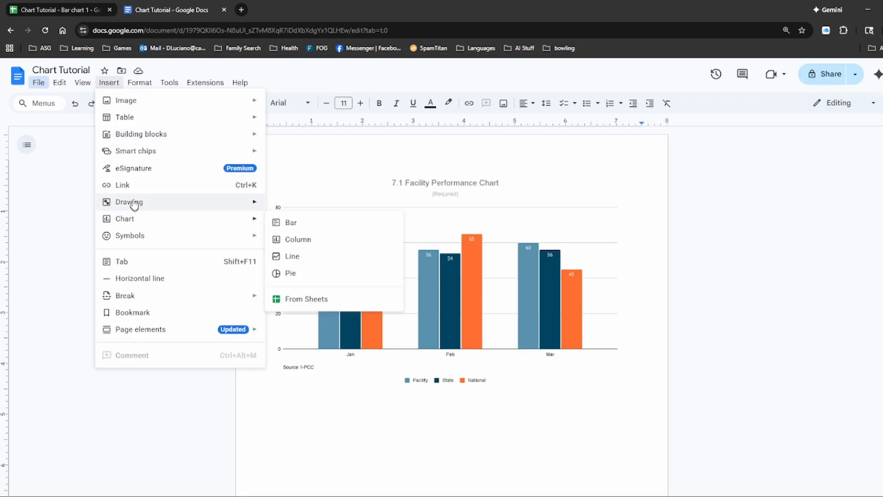
mouse_move(134, 202)
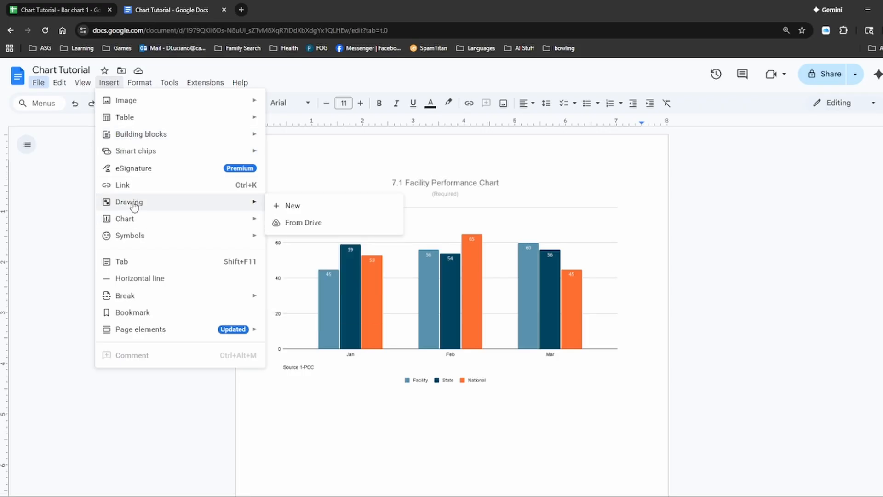
click(292, 206)
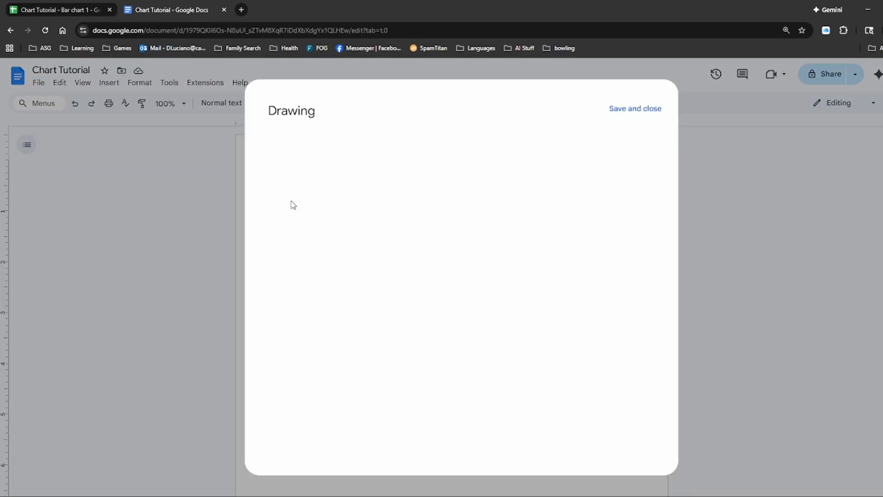
click(400, 148)
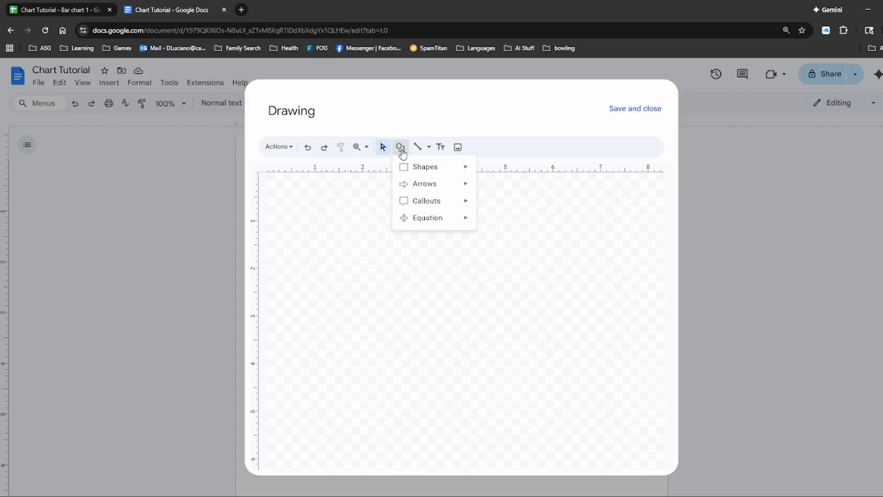
mouse_move(444, 168)
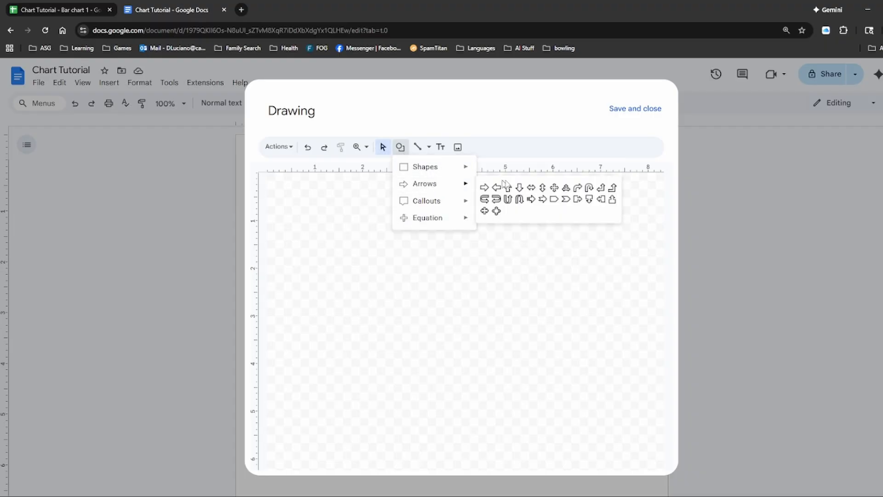
mouse_move(437, 188)
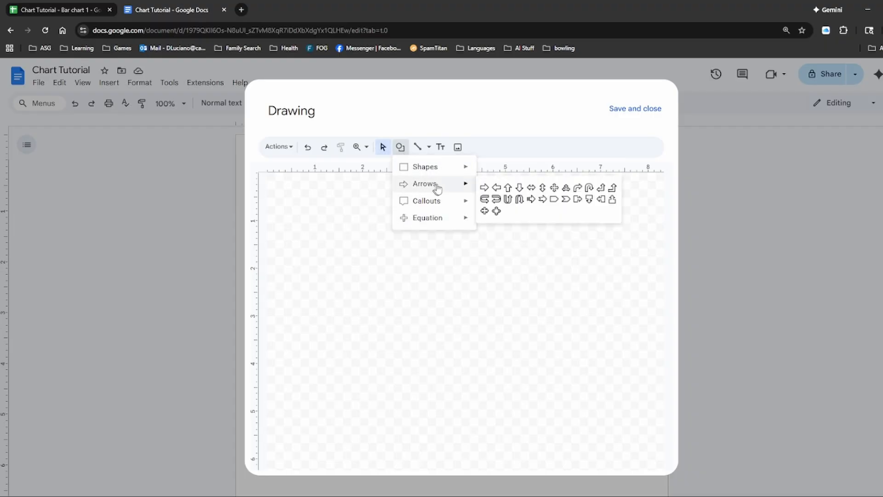
click(508, 189)
drag(450, 223, 467, 318)
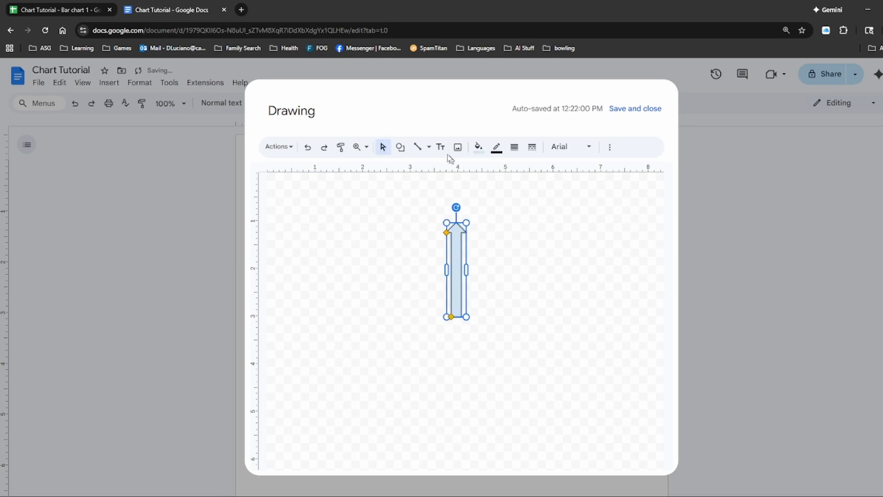
Fill the up arrow with bright green and add a text box reading "Good" above it
click(478, 146)
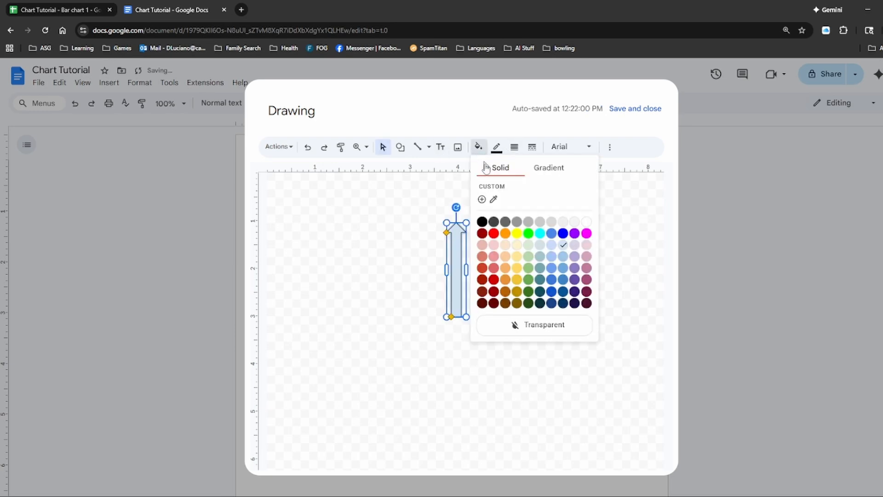
click(528, 233)
click(440, 146)
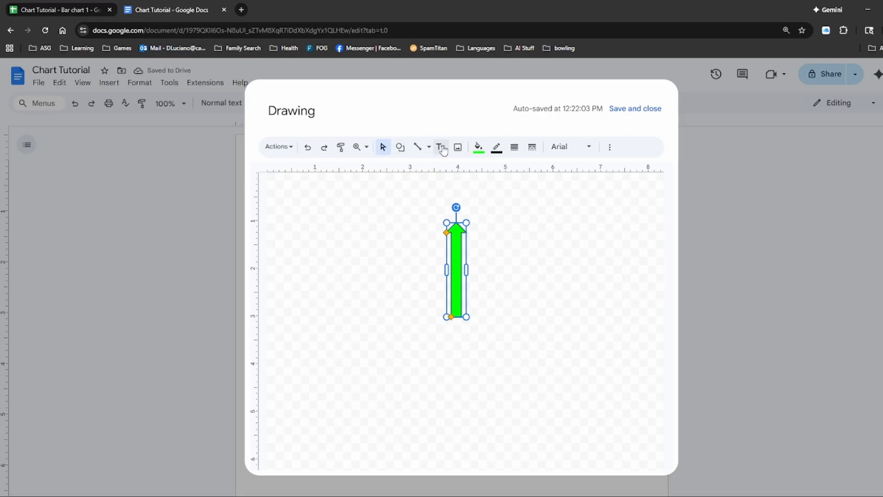
drag(438, 192, 517, 223)
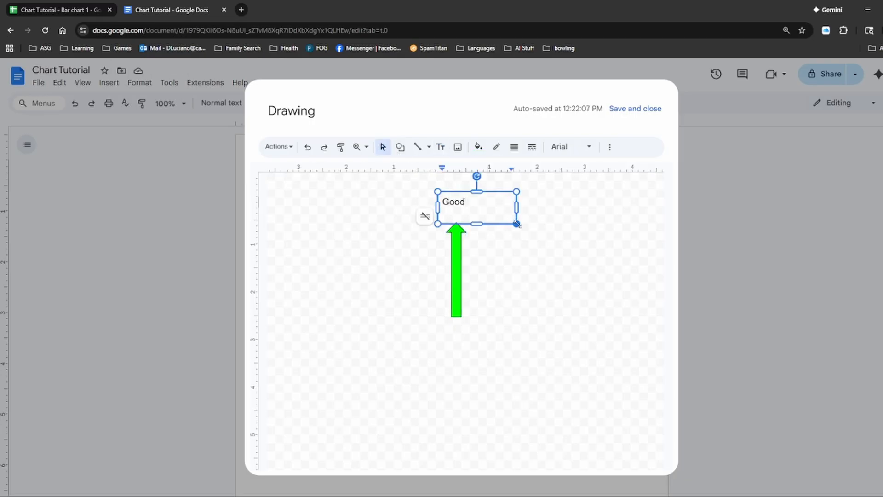
Shrink the "Good" text box to about 0.75 by 0.4 inches, centre it just above the arrow, and save the drawing into the document
drag(517, 224, 465, 216)
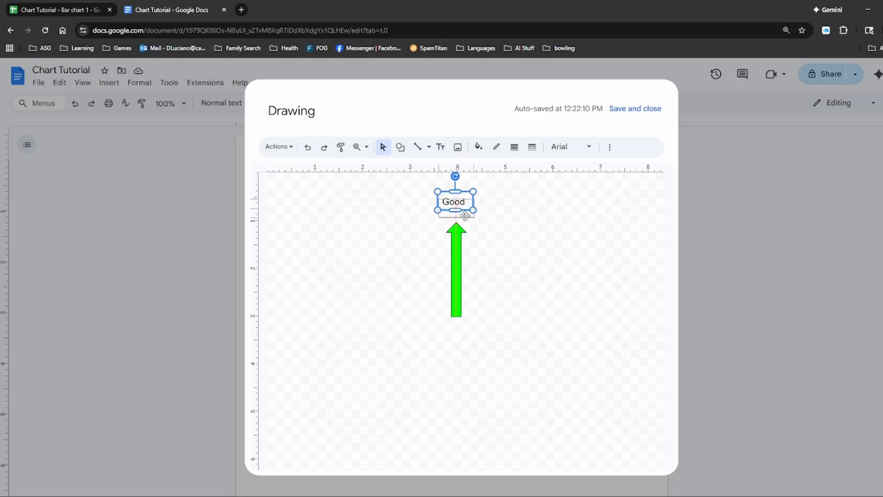
drag(466, 215, 468, 216)
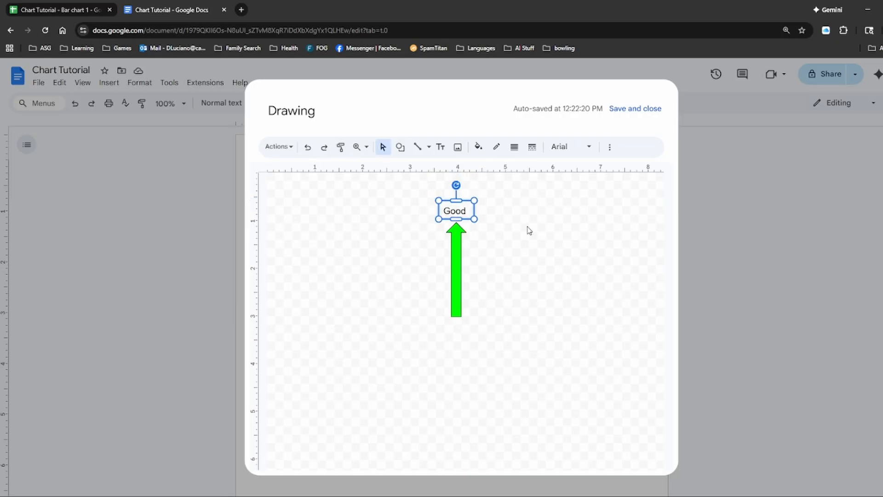
click(631, 109)
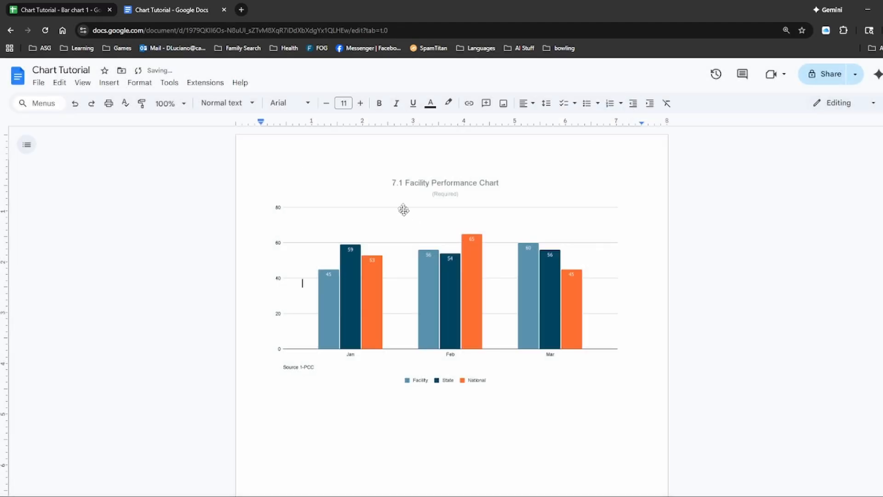
Move the linked chart toward the page's right edge to uncover the arrow drawing behind it
click(109, 84)
click(109, 85)
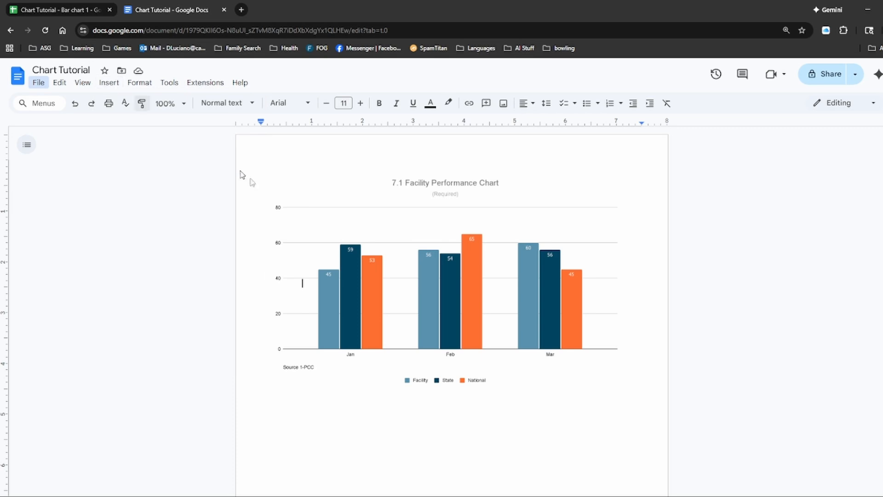
click(278, 203)
drag(311, 195, 374, 138)
scroll(379, 239, up, 3)
drag(390, 208, 351, 187)
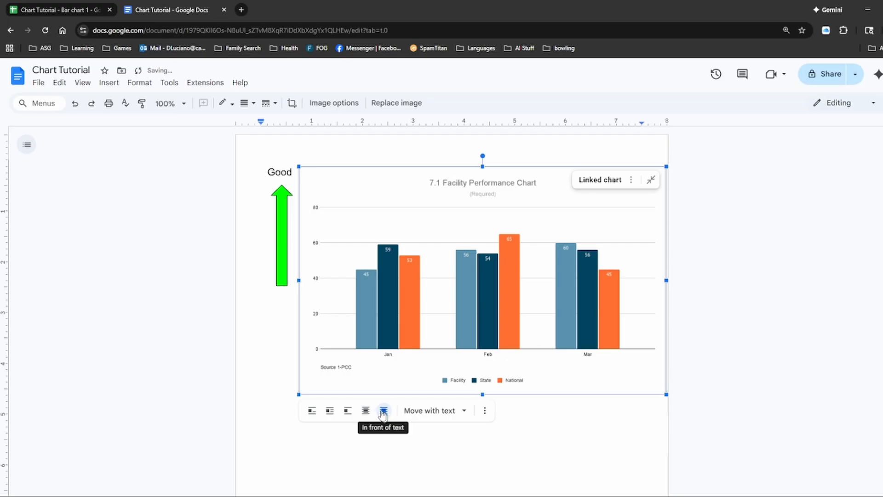
Place the "Good" arrow drawing in front of text and move it over the right end of the chart
click(278, 225)
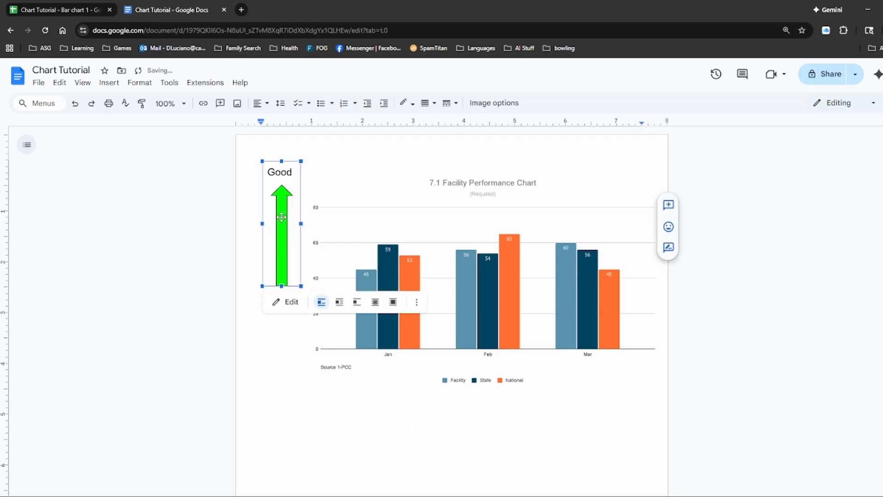
click(394, 303)
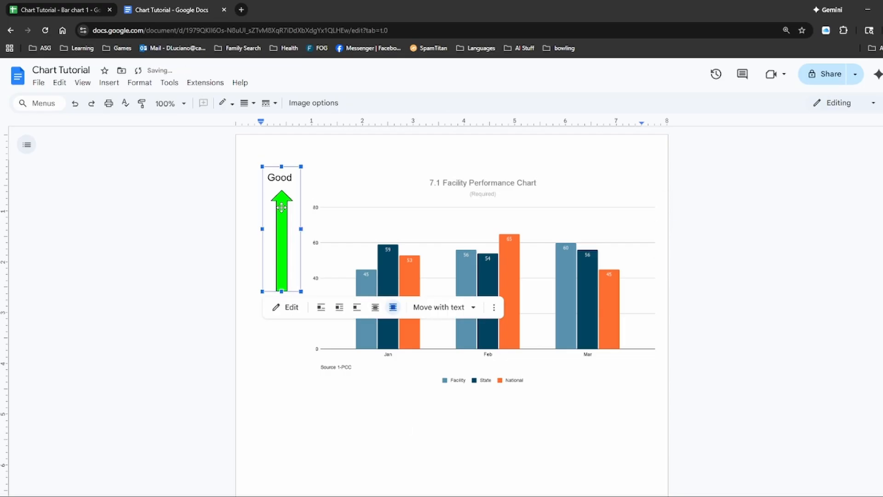
drag(281, 207, 632, 251)
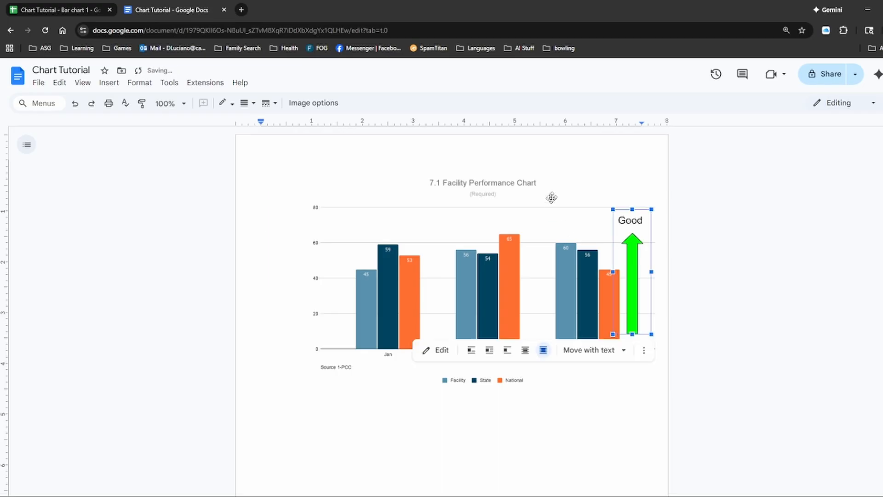
Shift the chart back within the page margins and position the arrow just right of the March bars, its base on the horizontal axis
drag(551, 198, 517, 198)
click(634, 246)
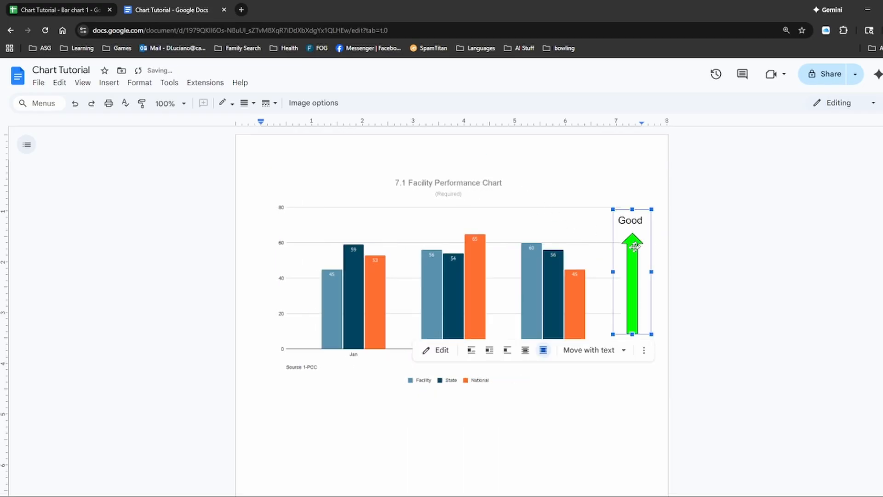
drag(633, 246, 604, 268)
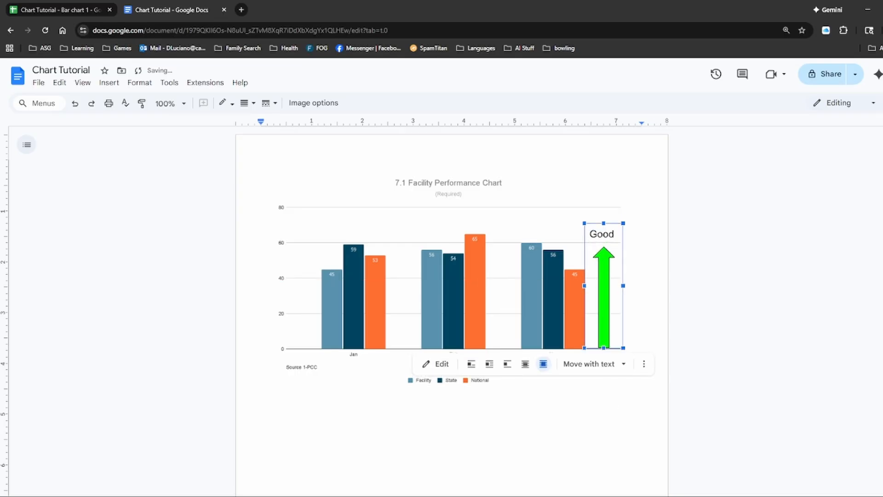
click(571, 416)
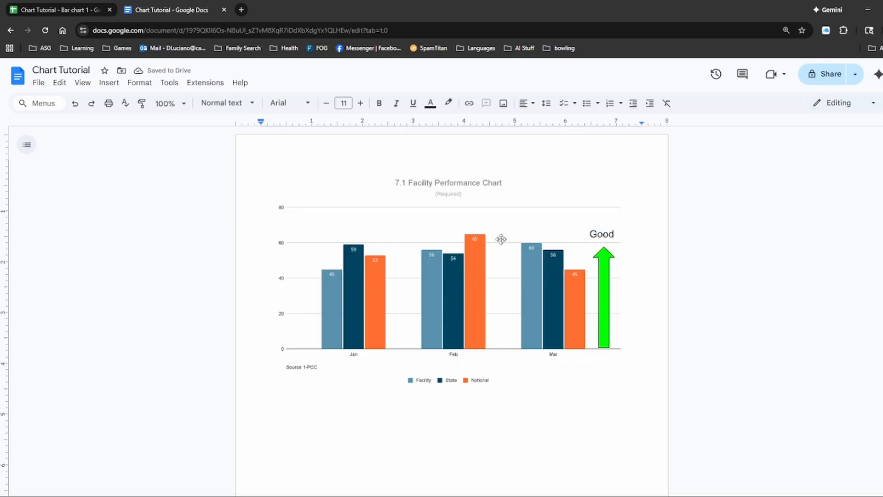
click(568, 191)
click(680, 205)
click(568, 203)
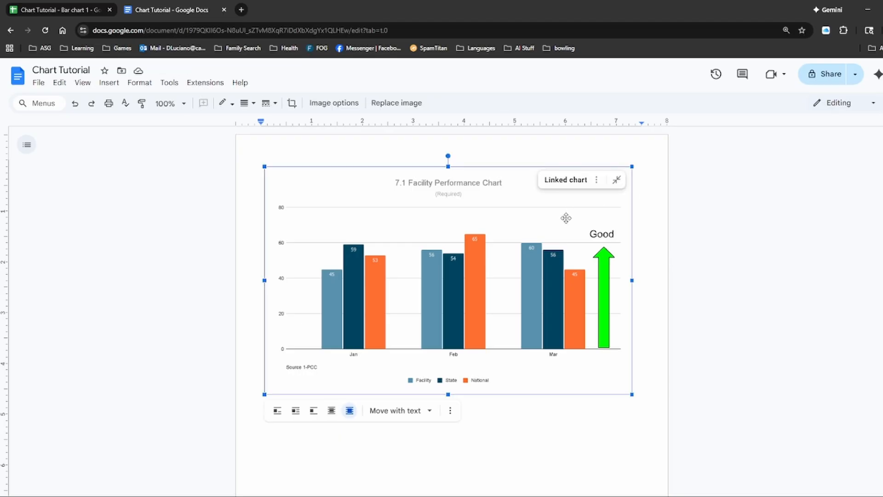
click(605, 250)
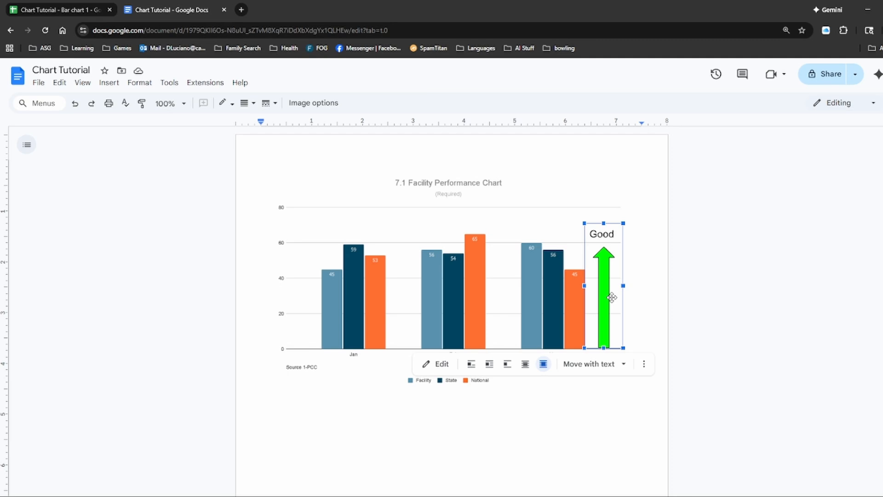
click(644, 365)
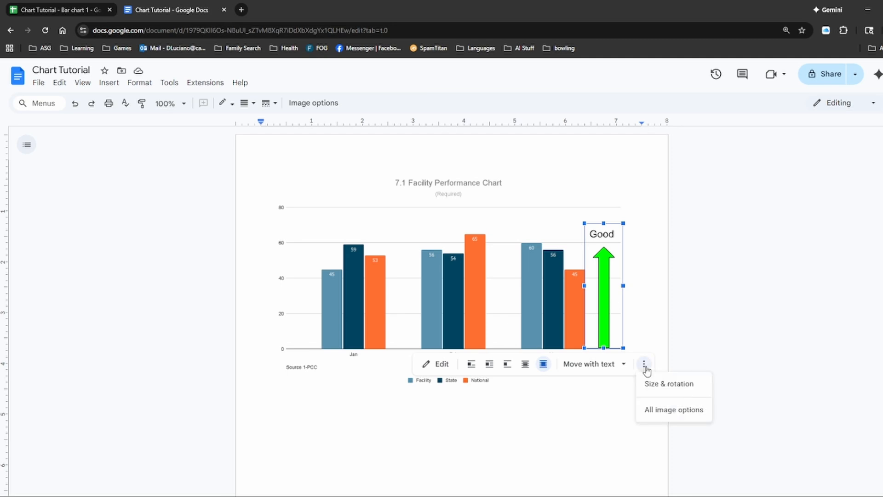
click(559, 251)
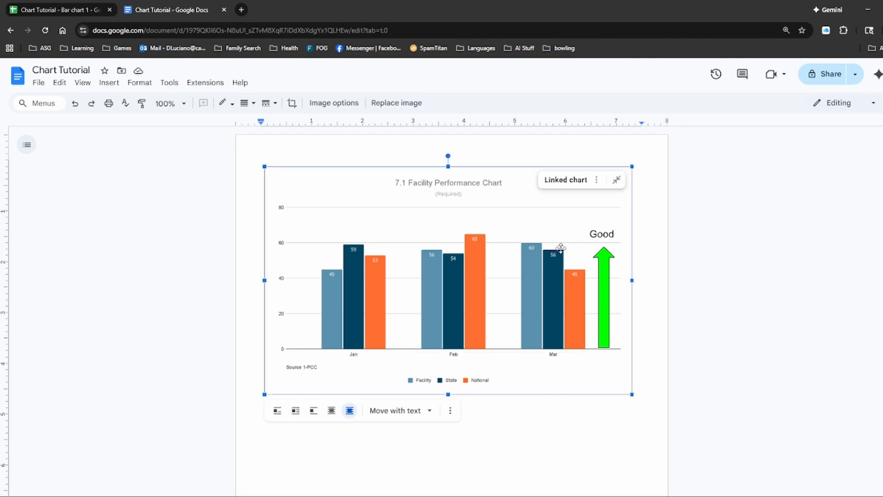
click(604, 251)
click(565, 231)
click(596, 254)
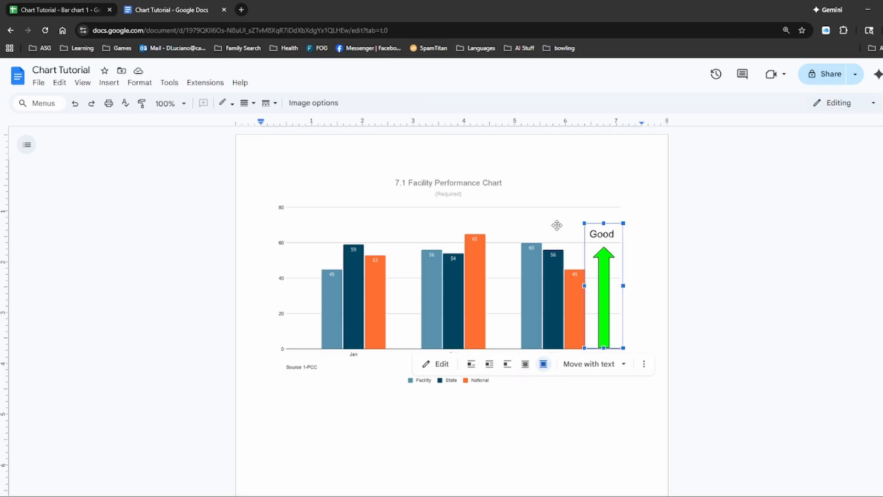
click(554, 220)
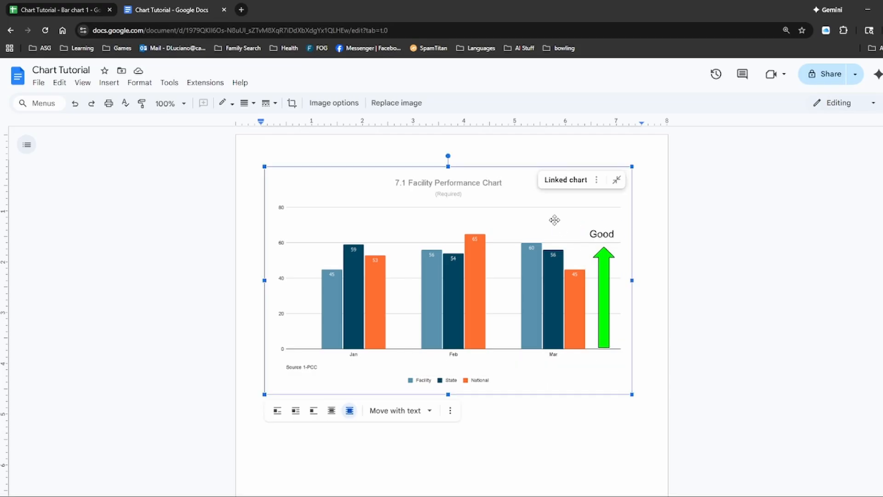
click(608, 258)
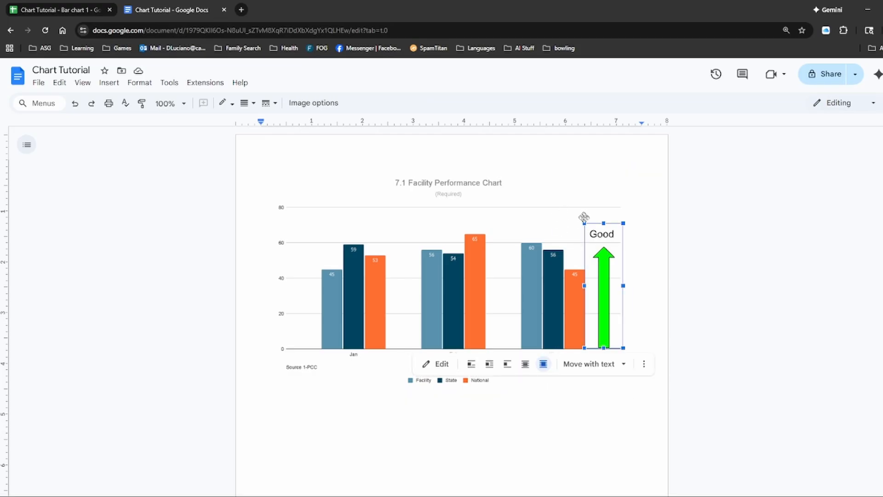
click(537, 405)
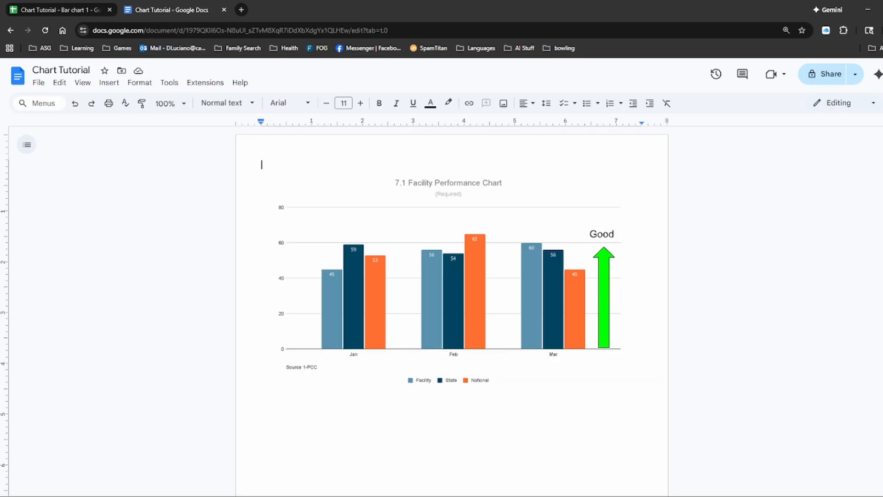